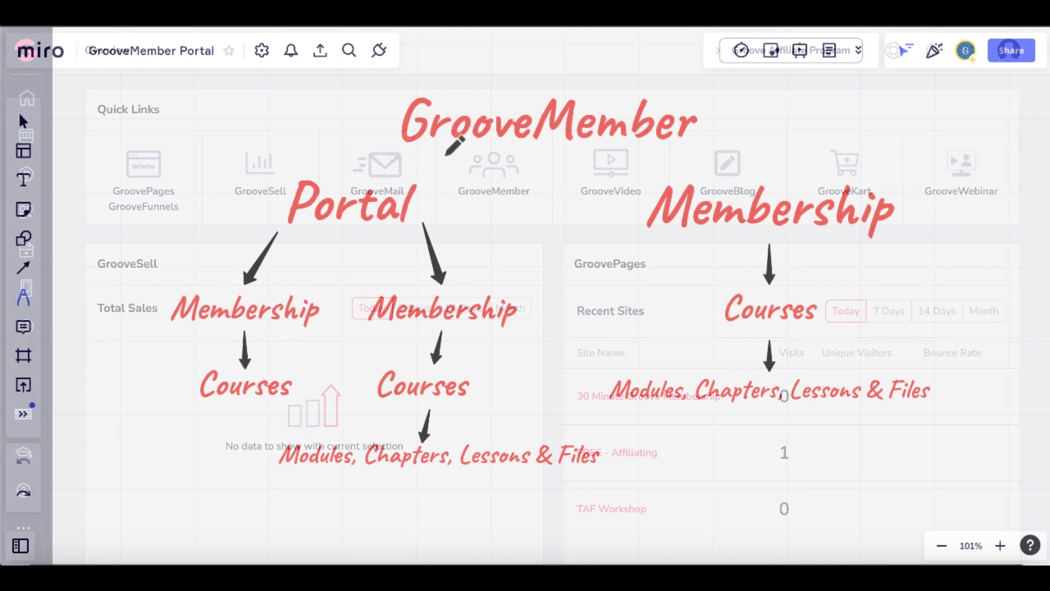
- Underline the GrooveMember heading on the Miro overview diagram
left_click_drag(391, 158, 690, 163)
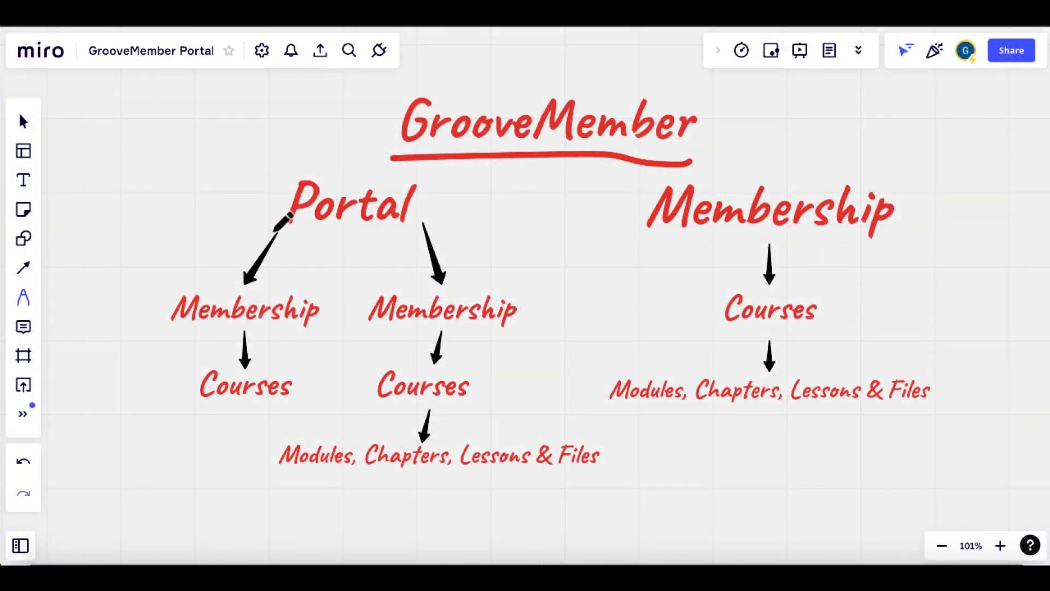
- Underline Portal, the right-hand Membership, Courses and Modules, and tick Membership
left_click_drag(272, 234, 426, 227)
left_click_drag(633, 239, 888, 245)
mouse_move(602, 199)
left_mouse_down()
mouse_move(677, 123)
mouse_move(668, 131)
left_mouse_up()
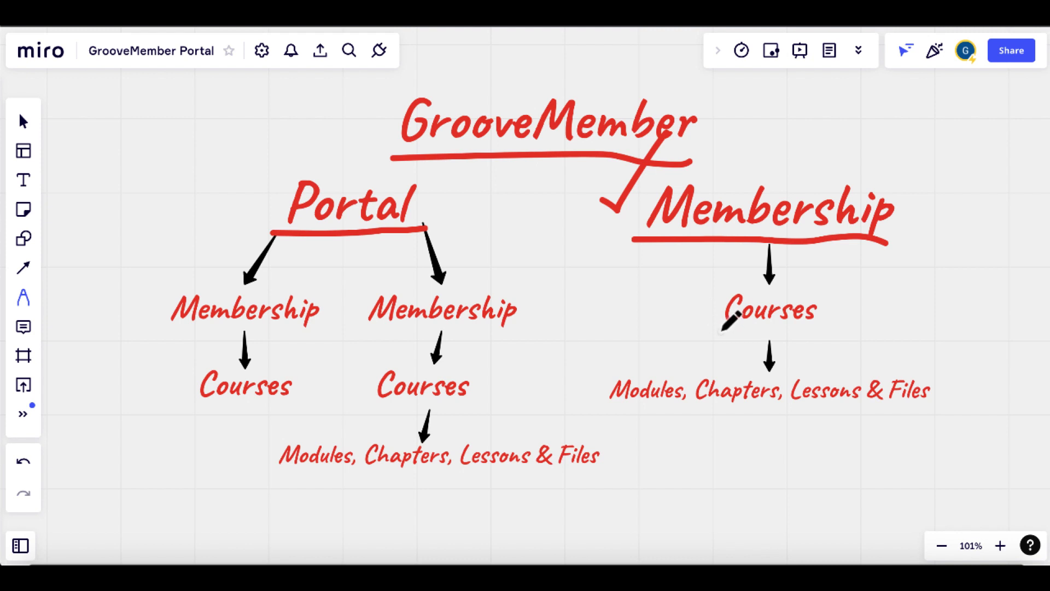
left_click_drag(720, 331, 829, 330)
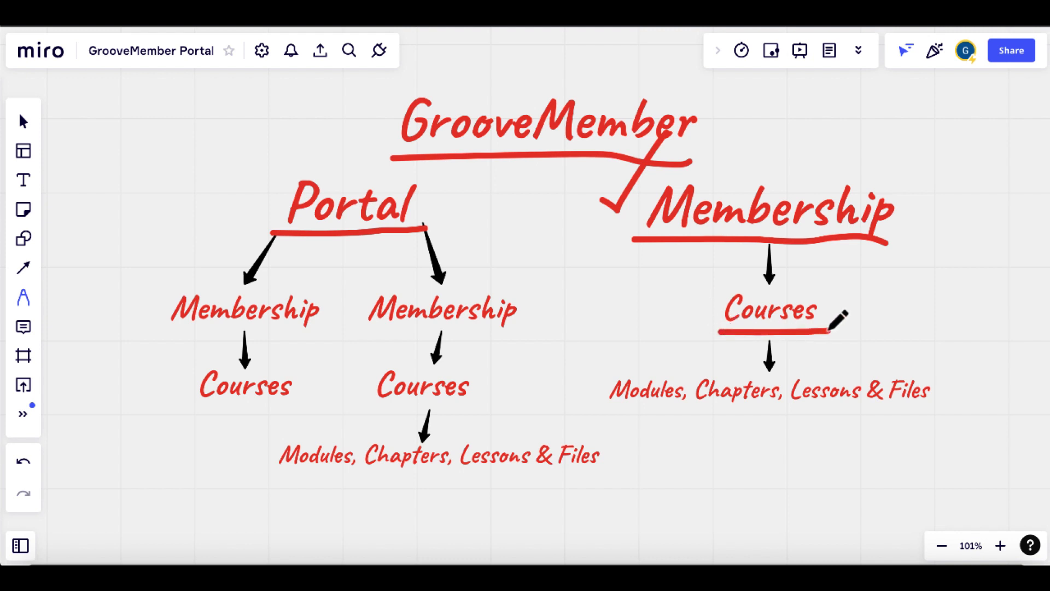
left_click_drag(627, 412, 933, 404)
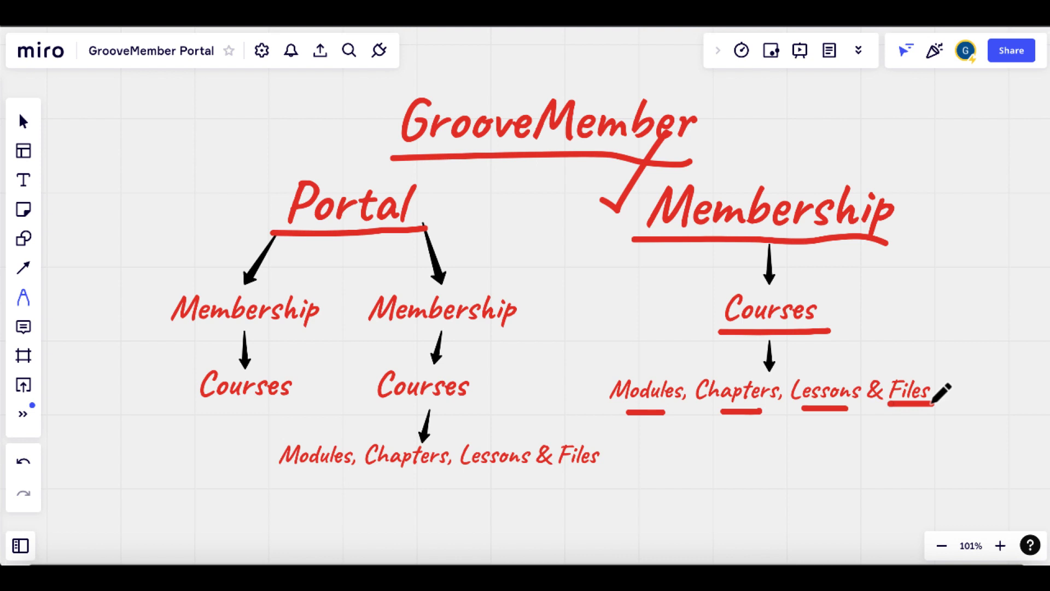
- Tick Portal and underline the left and middle Membership labels
mouse_move(243, 187)
left_mouse_down()
mouse_move(265, 202)
mouse_move(310, 137)
left_mouse_up()
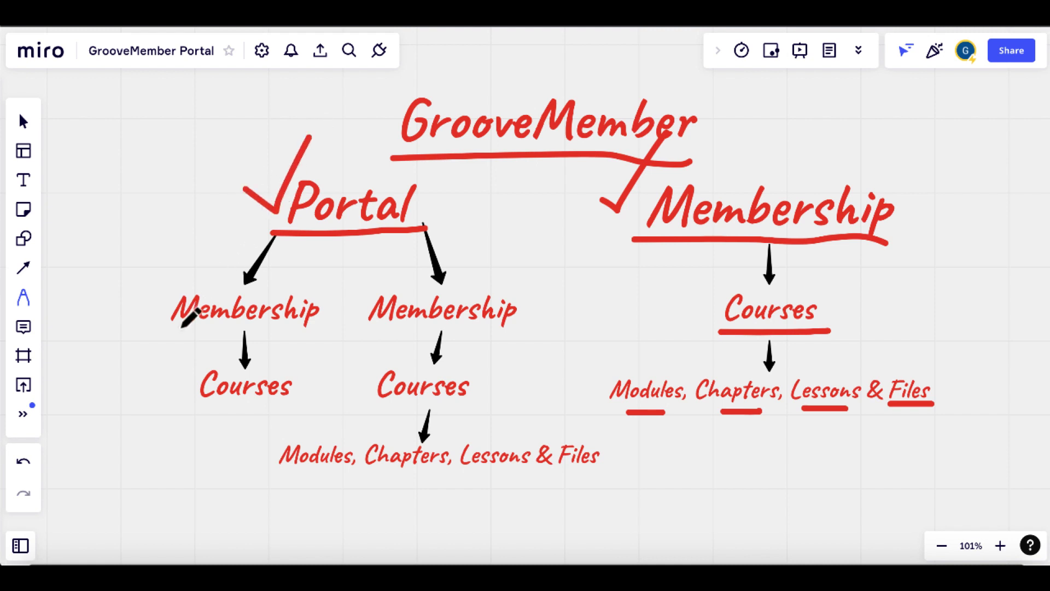
left_click_drag(180, 330, 298, 331)
left_click_drag(389, 325, 504, 324)
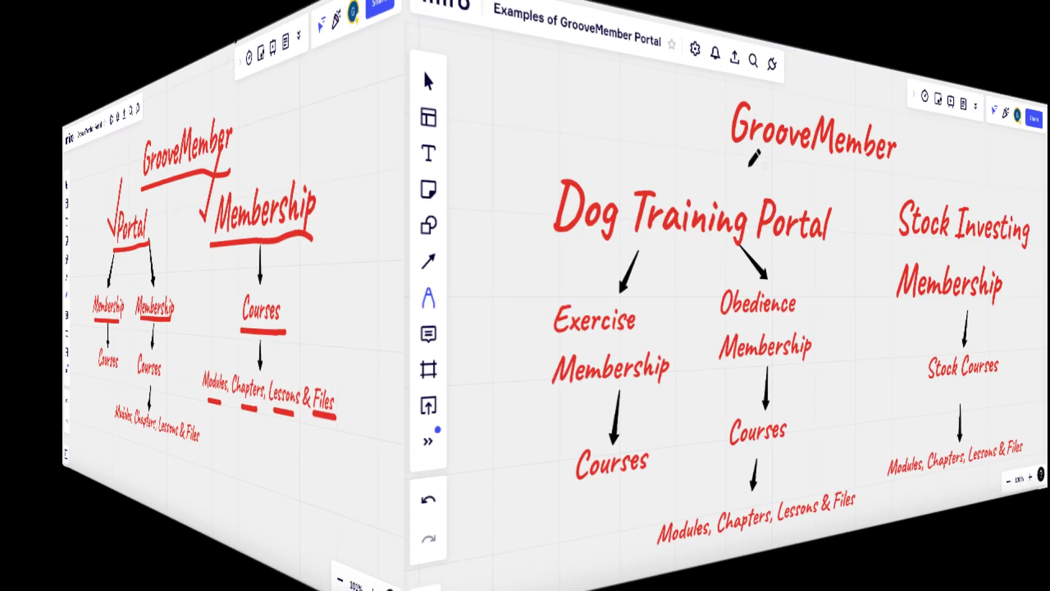
- Underline GrooveMember, Dog Training Portal, and its Exercise and Obedience memberships and courses
left_click_drag(539, 157, 649, 147)
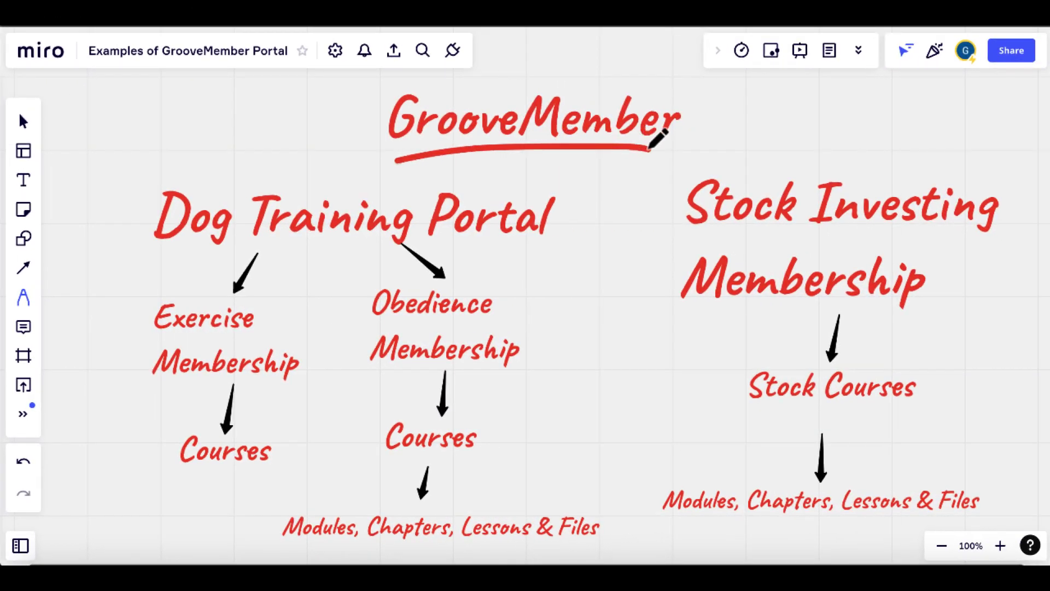
left_click_drag(161, 257, 553, 239)
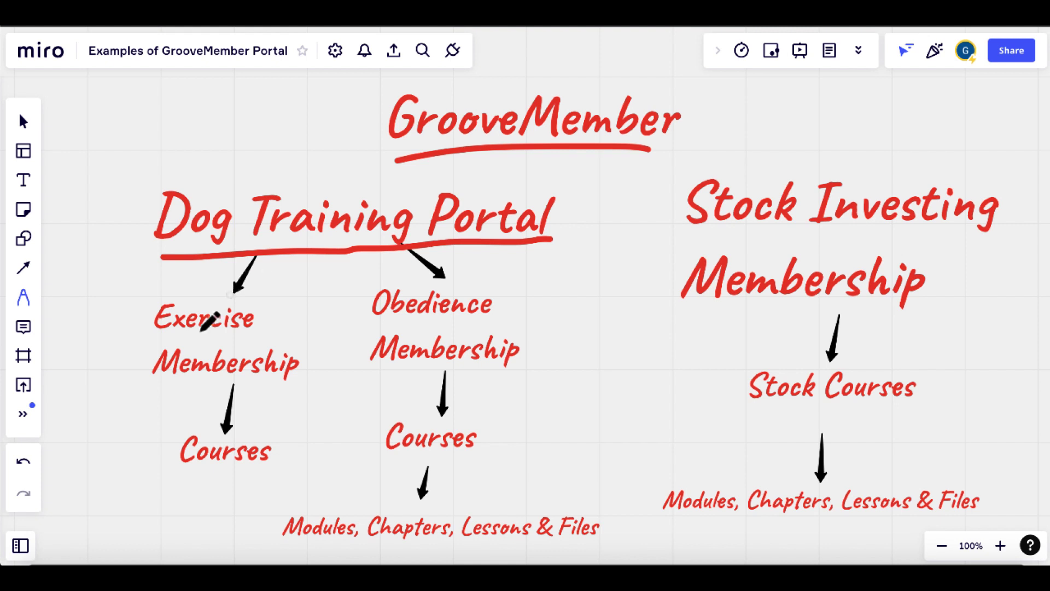
left_click_drag(142, 387, 302, 386)
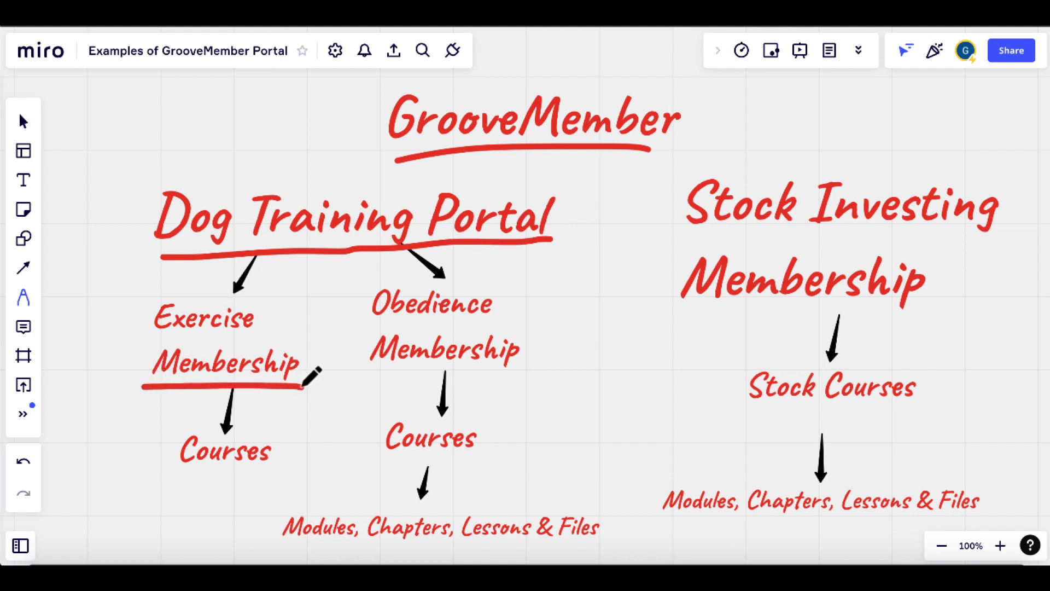
left_click_drag(367, 378, 529, 377)
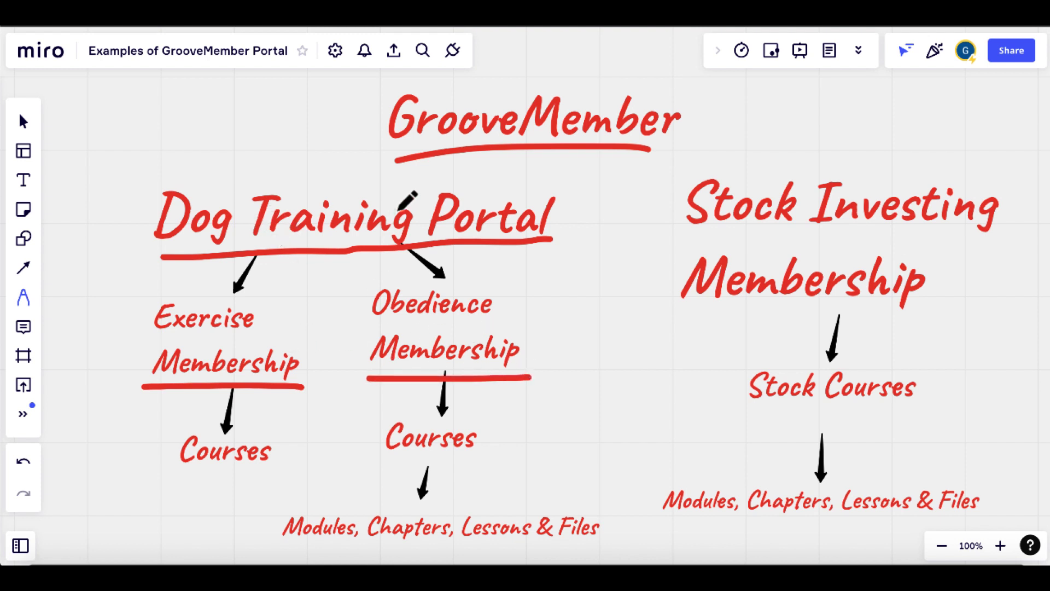
left_click_drag(184, 480, 239, 480)
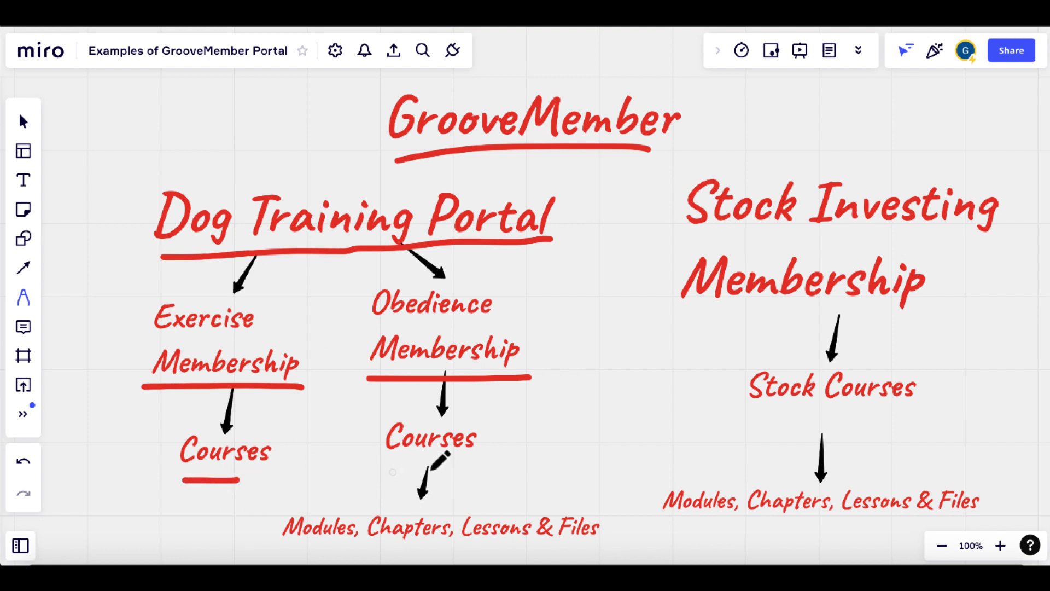
left_click_drag(391, 471, 485, 469)
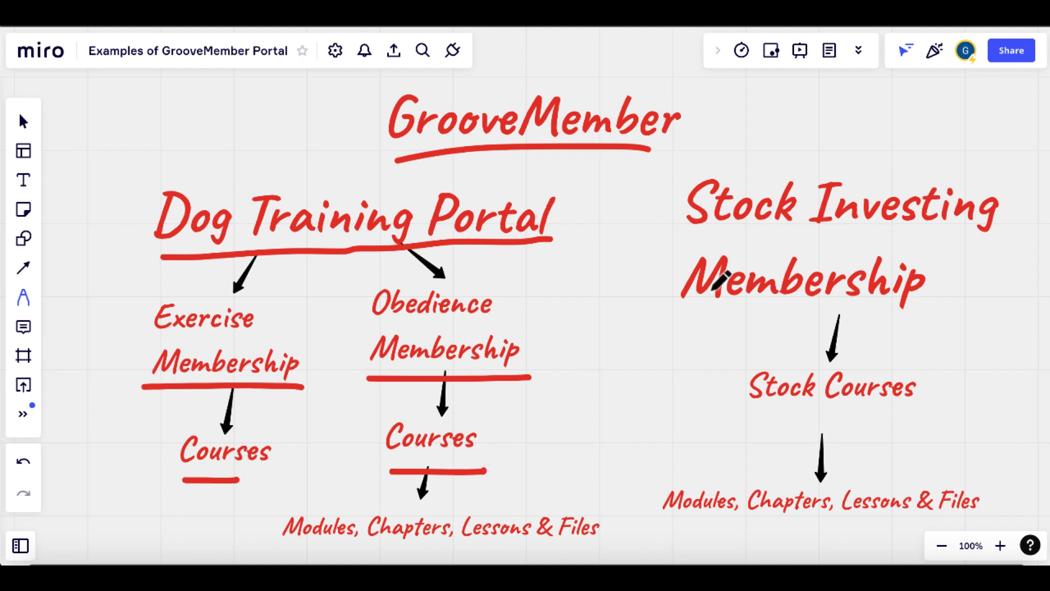
- Underline Stock Investing Membership and Stock Courses, and mark Dog Training Portal
left_click_drag(687, 313, 933, 306)
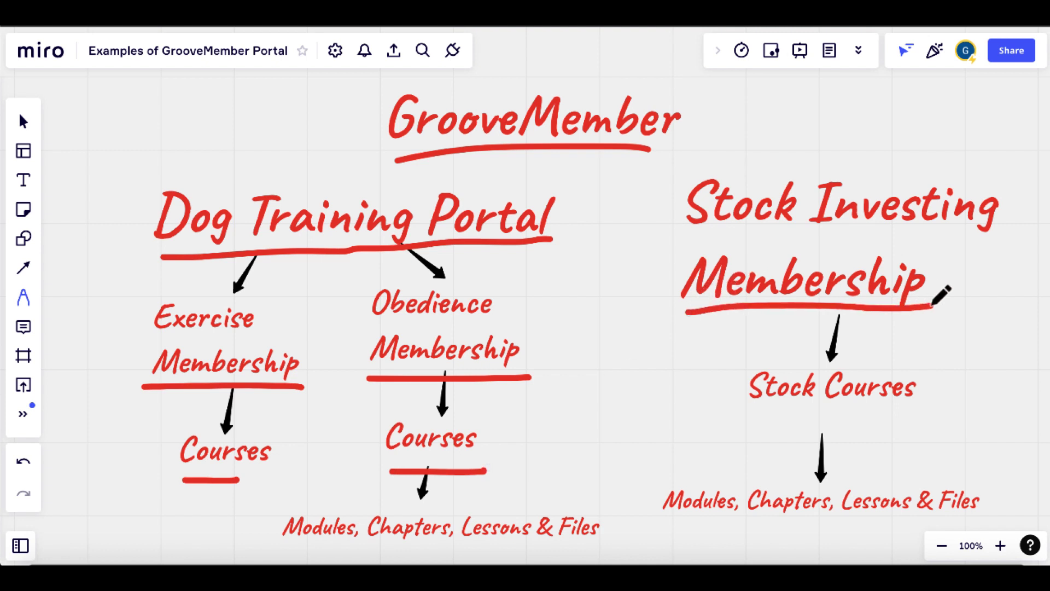
left_click_drag(750, 421, 939, 415)
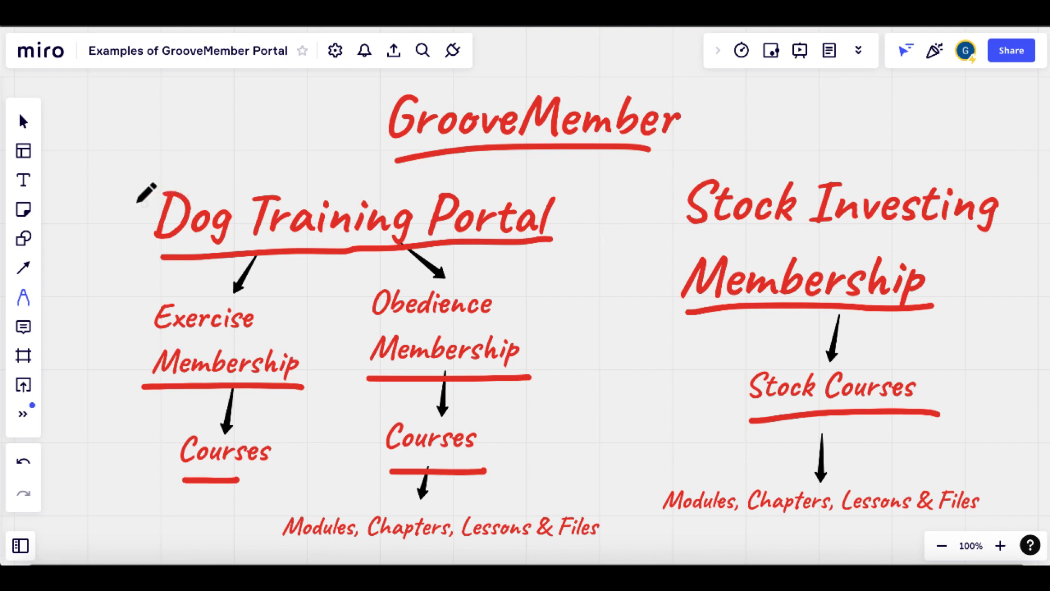
mouse_move(128, 201)
left_mouse_down()
mouse_move(141, 206)
mouse_move(187, 124)
left_mouse_up()
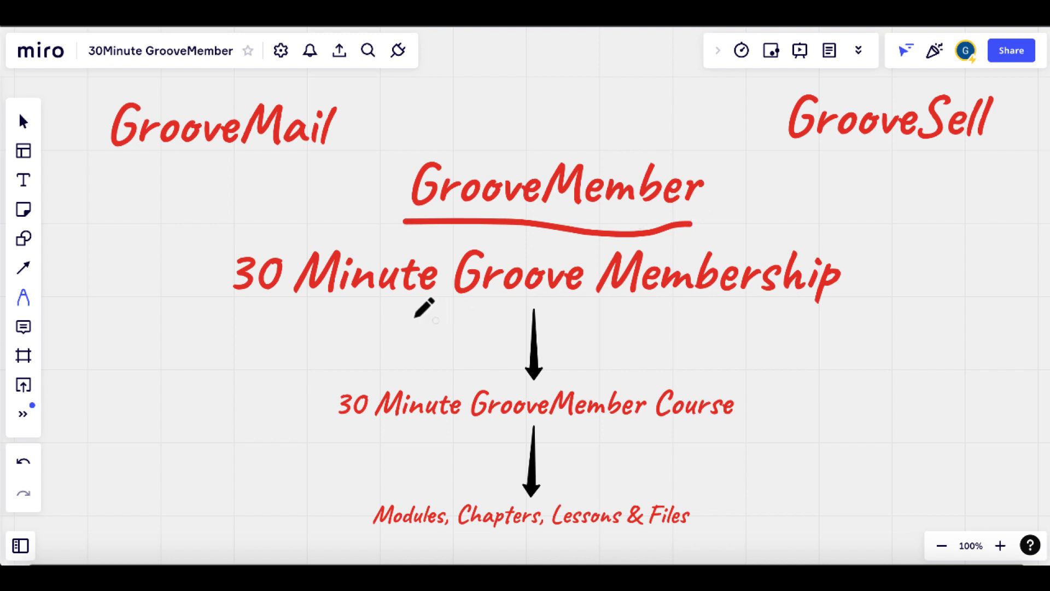
- Underline 30 Minute Groove Membership, its course, and Modules, Chapters, Lessons & Files
left_click_drag(392, 316, 647, 302)
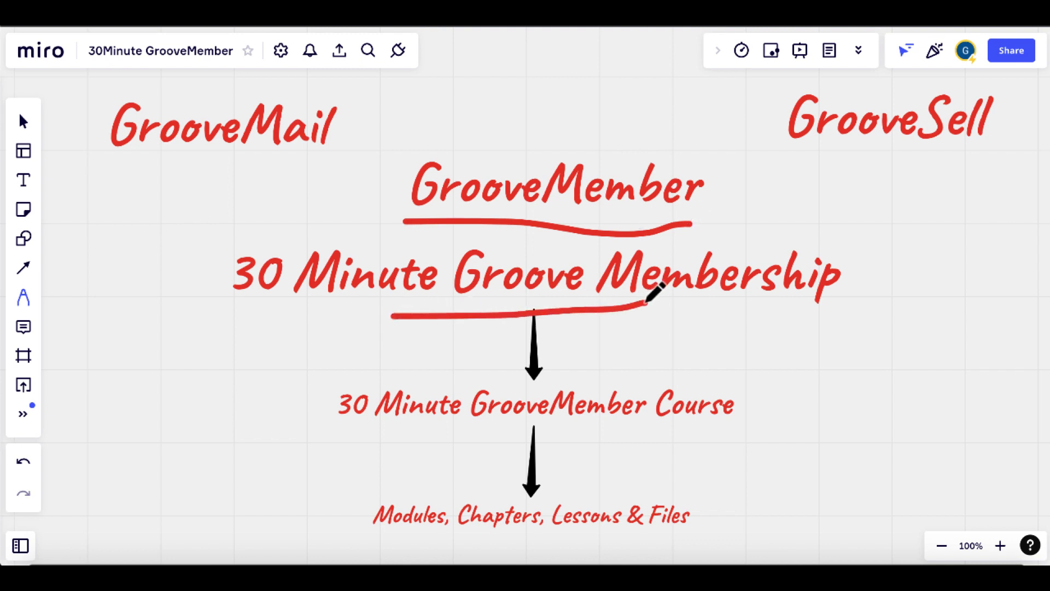
left_click_drag(445, 437, 633, 437)
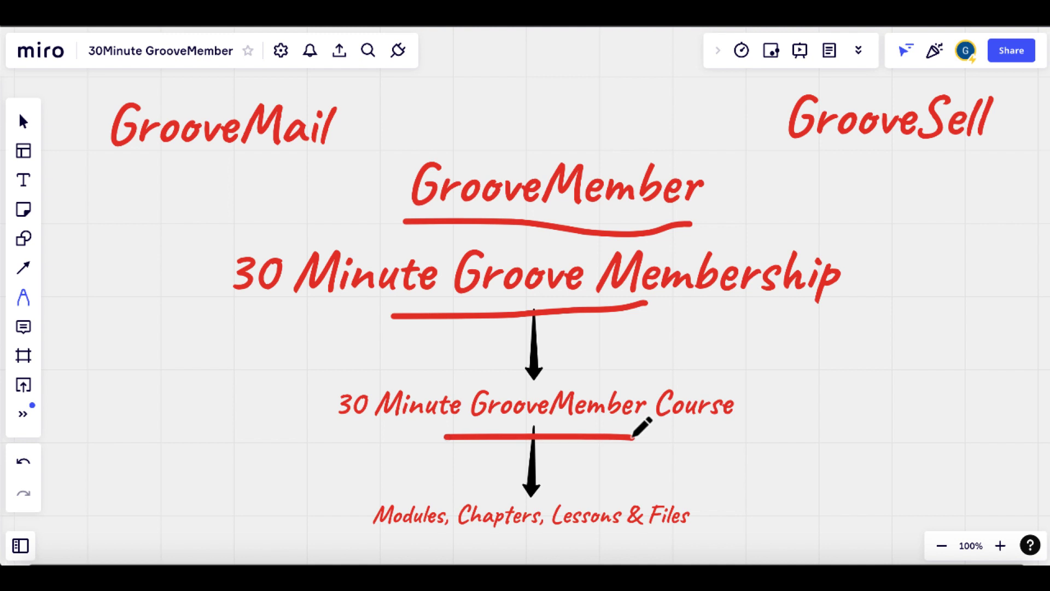
left_click_drag(424, 546, 604, 541)
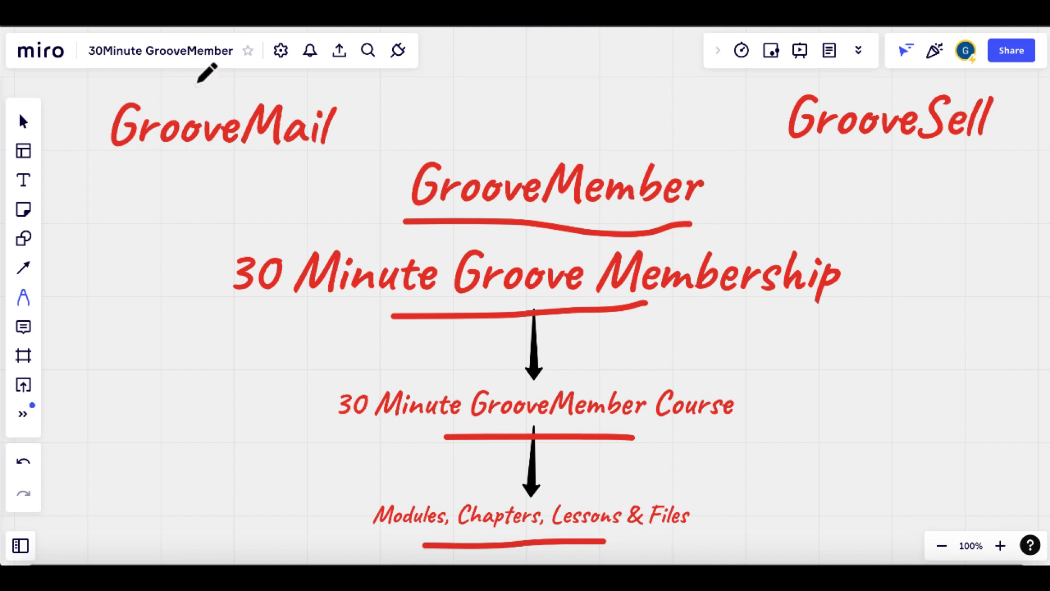
- Circle GrooveMail and GrooveSell and draw arrows from each into GrooveMember
mouse_move(197, 82)
left_mouse_down()
mouse_move(100, 83)
mouse_move(295, 167)
mouse_move(320, 69)
mouse_move(176, 87)
left_mouse_up()
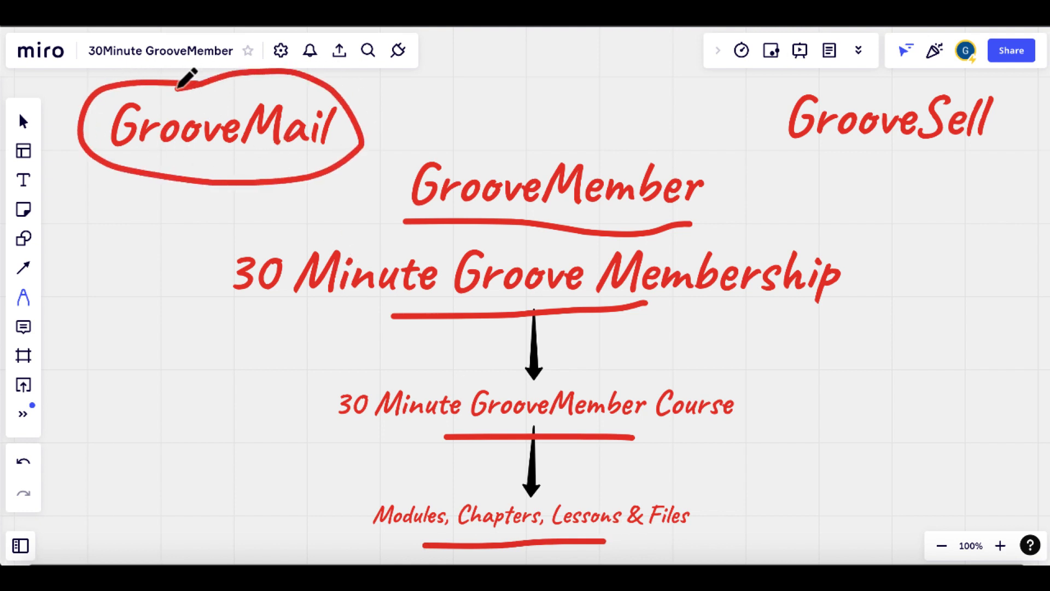
mouse_move(328, 155)
left_mouse_down()
mouse_move(405, 179)
mouse_move(356, 205)
mouse_move(404, 142)
left_mouse_up()
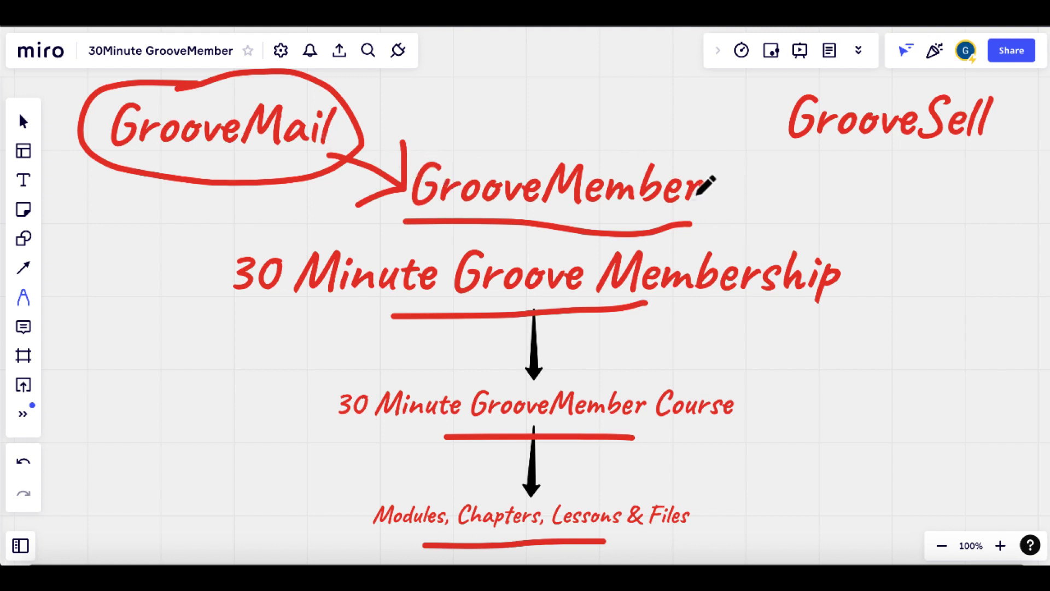
mouse_move(863, 79)
left_mouse_down()
mouse_move(776, 82)
mouse_move(928, 157)
mouse_move(1037, 98)
mouse_move(840, 77)
left_mouse_up()
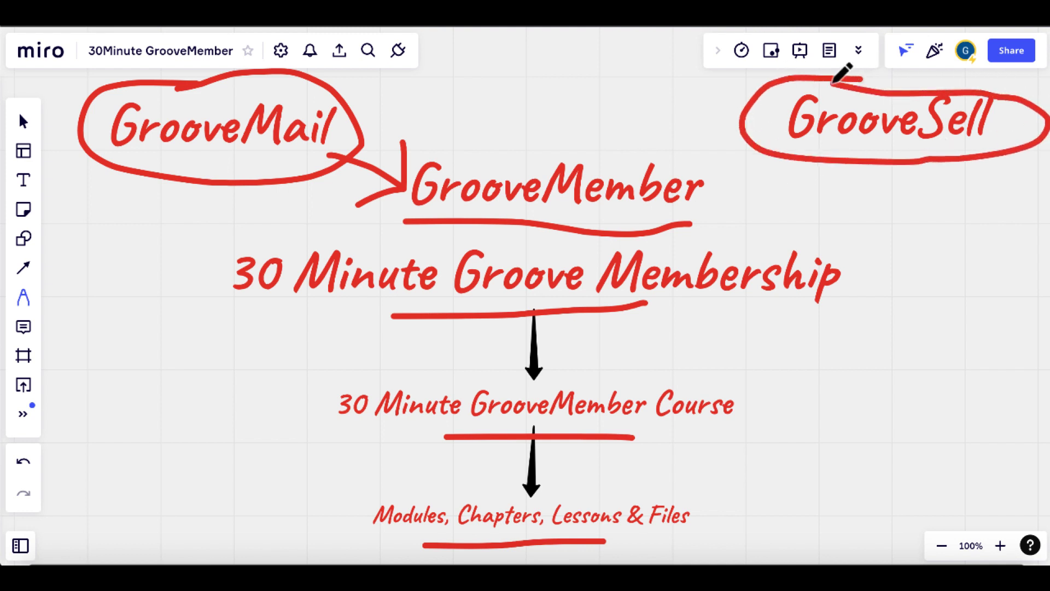
mouse_move(779, 127)
left_mouse_down()
mouse_move(691, 171)
mouse_move(728, 167)
mouse_move(688, 125)
left_mouse_up()
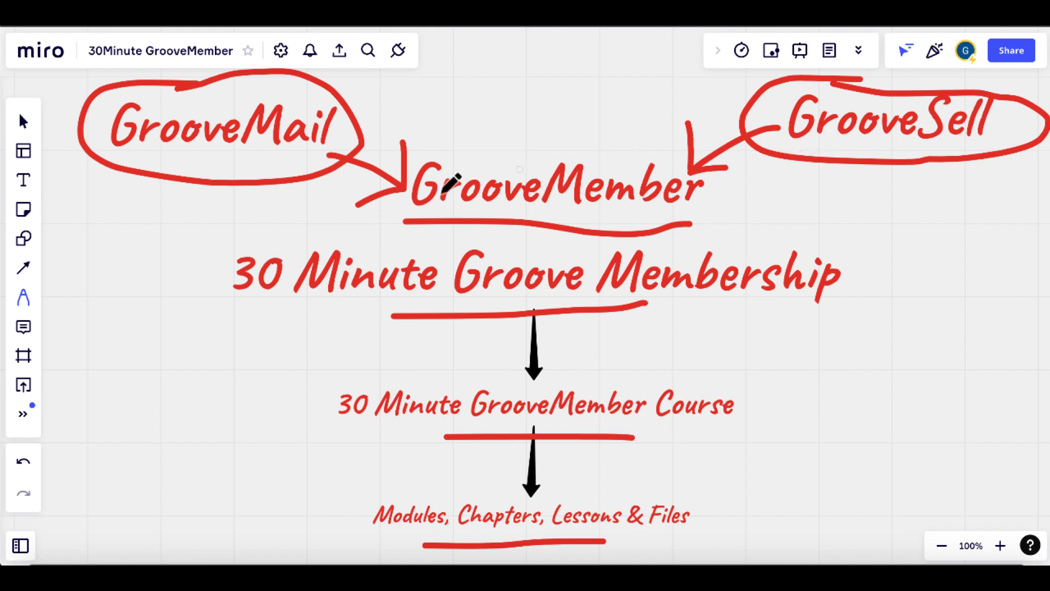
left_click_drag(367, 115, 453, 70)
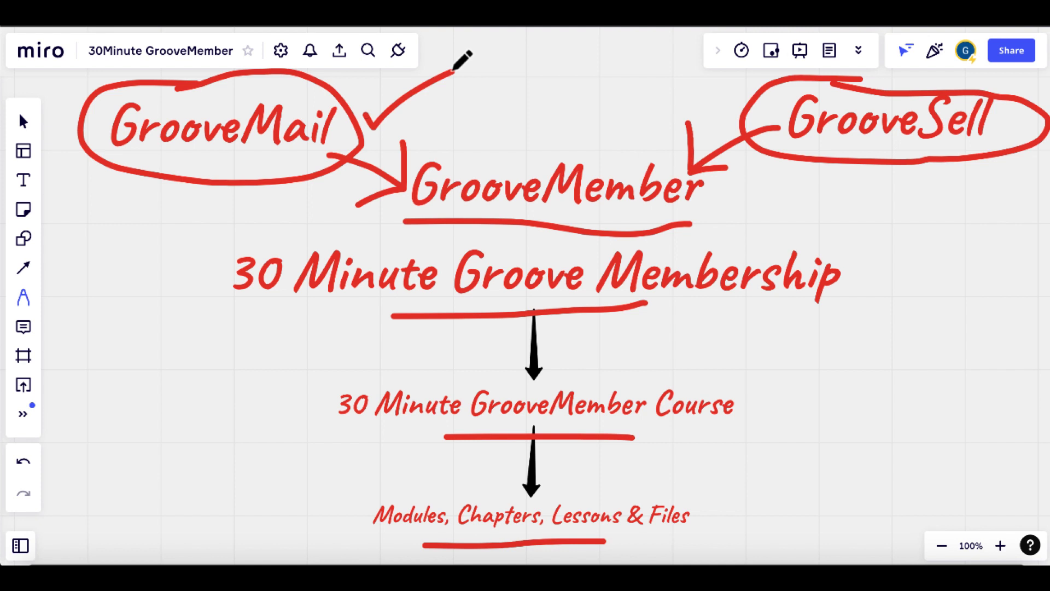
left_click_drag(511, 81, 513, 156)
mouse_move(553, 118)
left_mouse_down()
mouse_move(515, 157)
mouse_move(484, 132)
left_mouse_up()
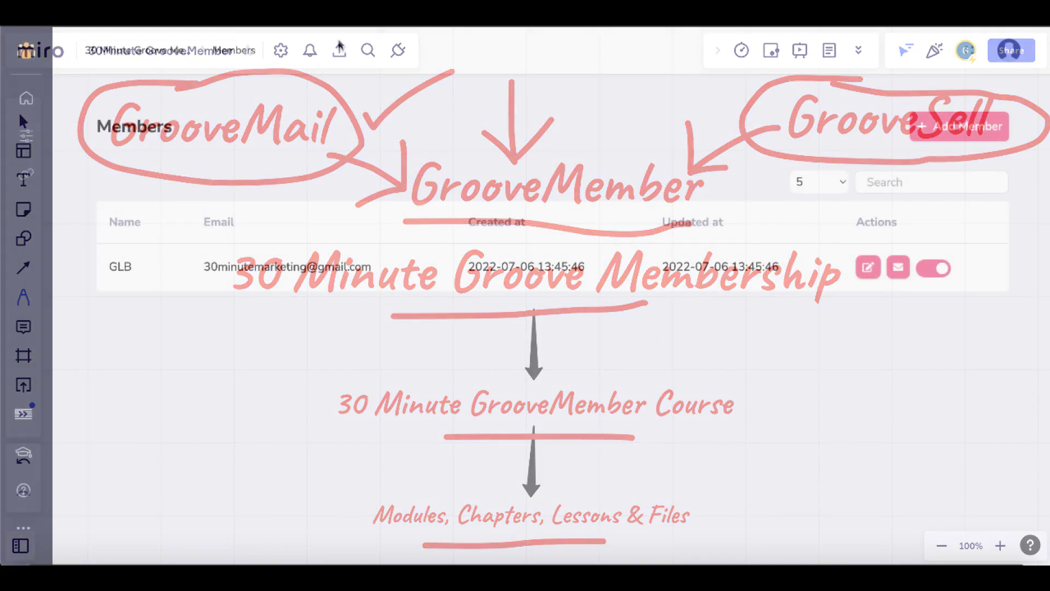
- Open Add Member from the Members page and review the Free and Paid access levels
left_click(26, 50)
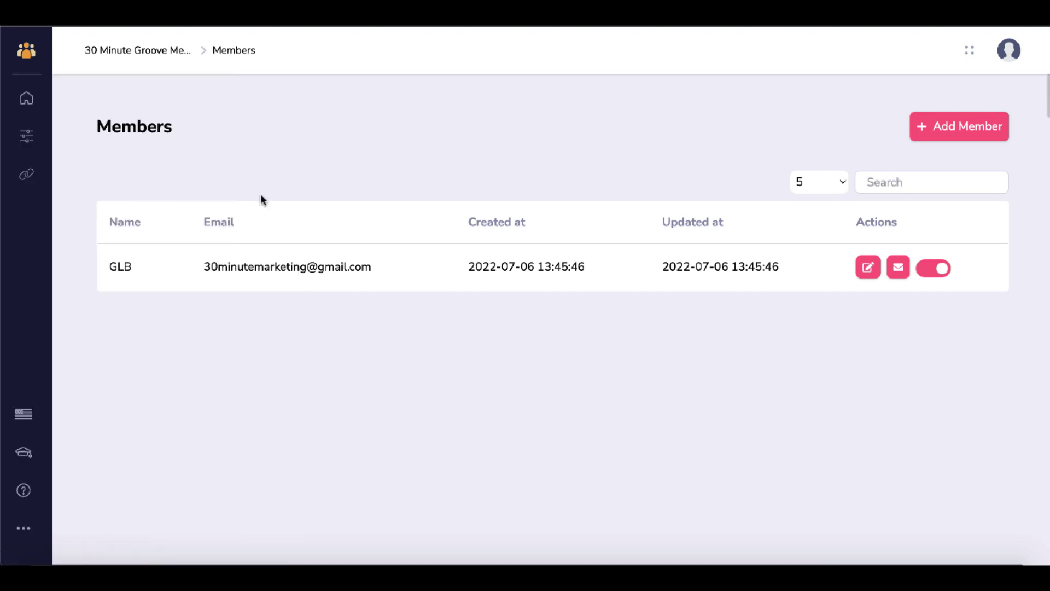
left_click(928, 138)
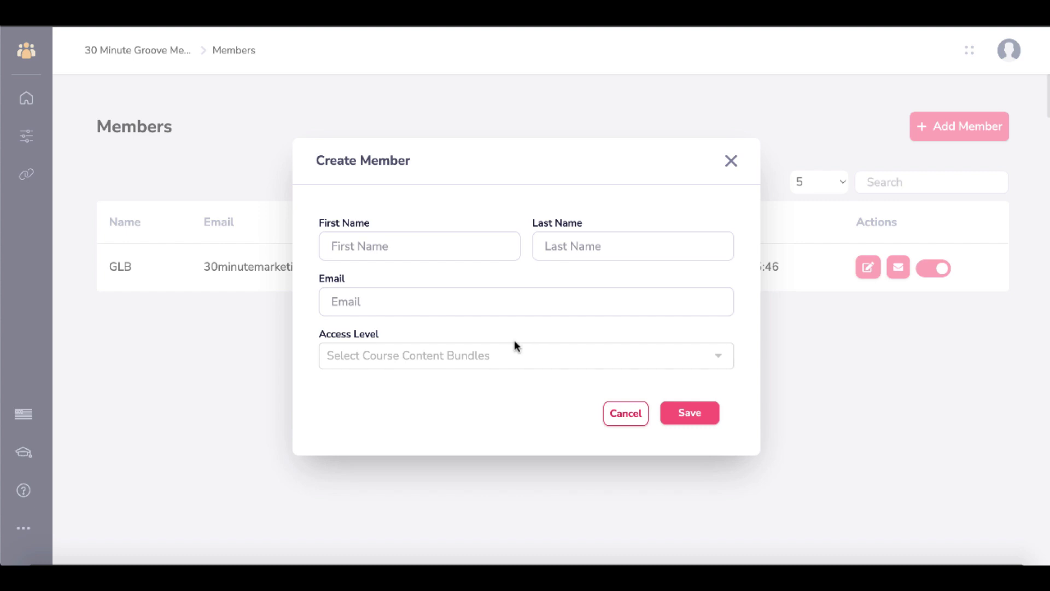
left_click(588, 359)
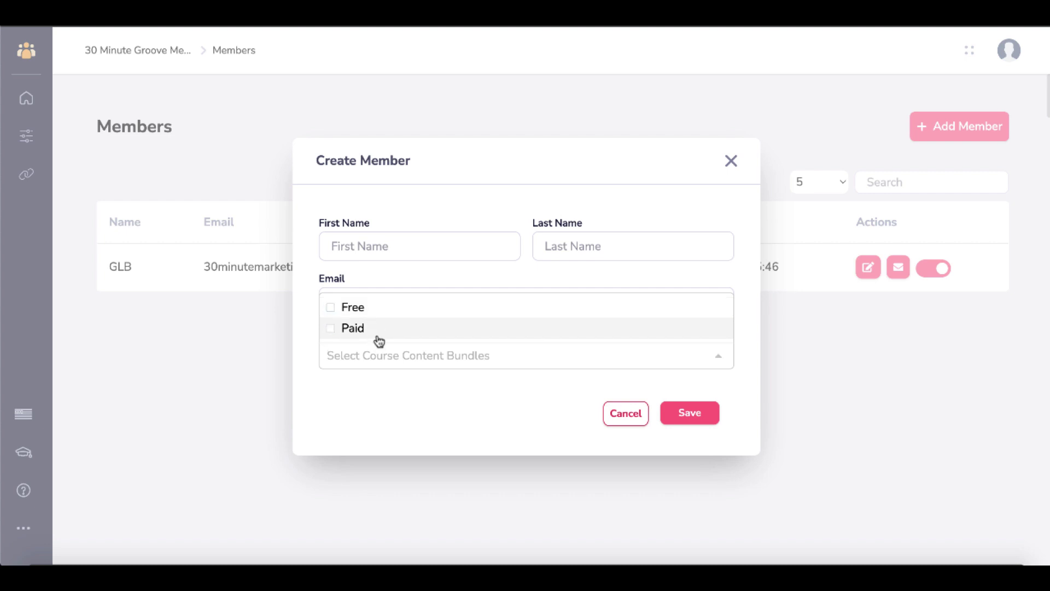
left_click(399, 402)
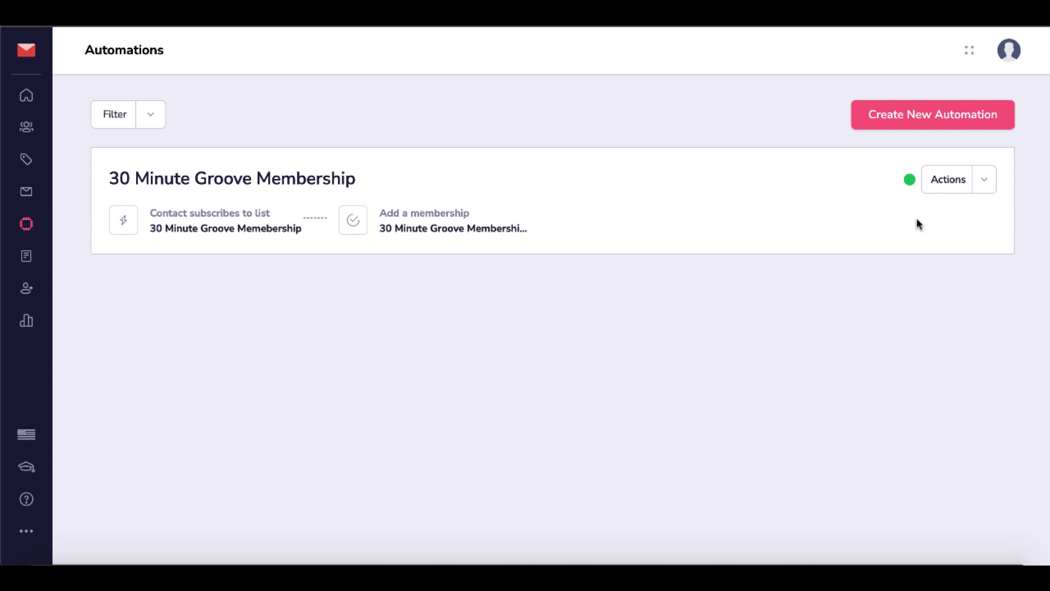
- Open the 30 Minute Groove Membership automation's editor to review its trigger and action
left_click(985, 186)
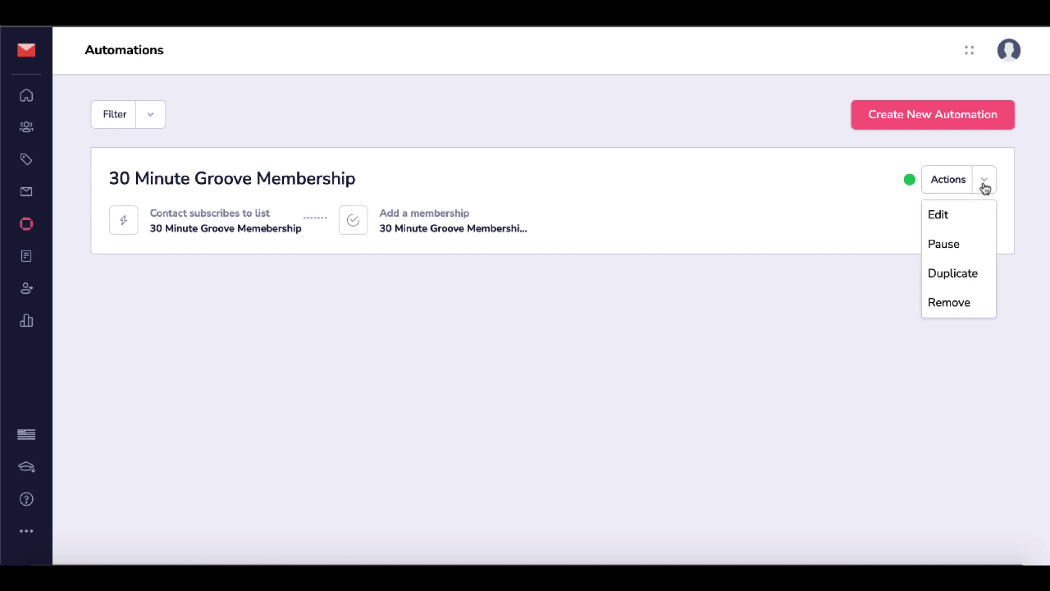
left_click(939, 215)
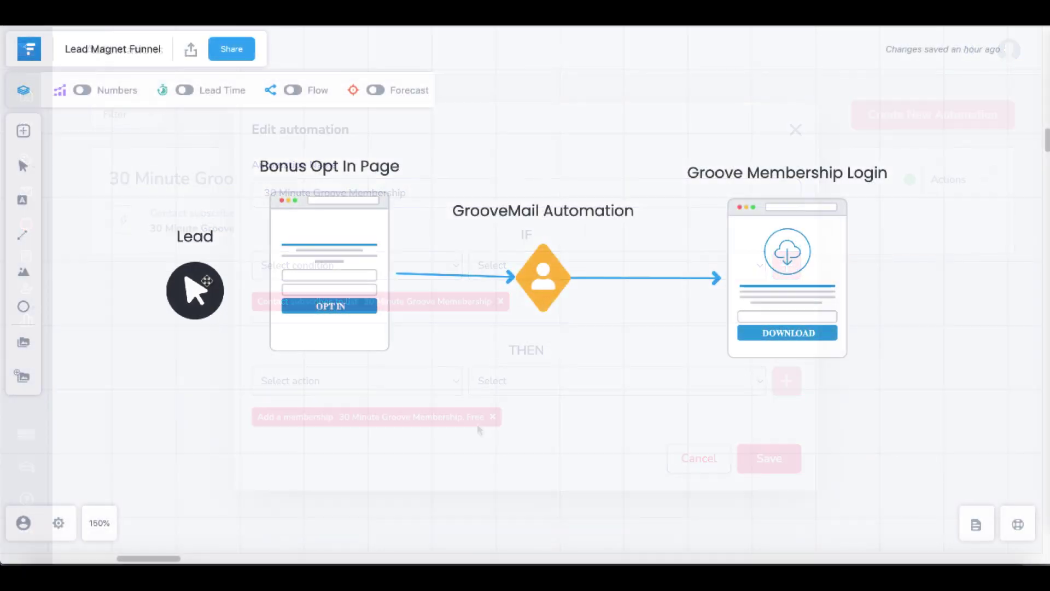
left_click_drag(211, 285, 798, 281)
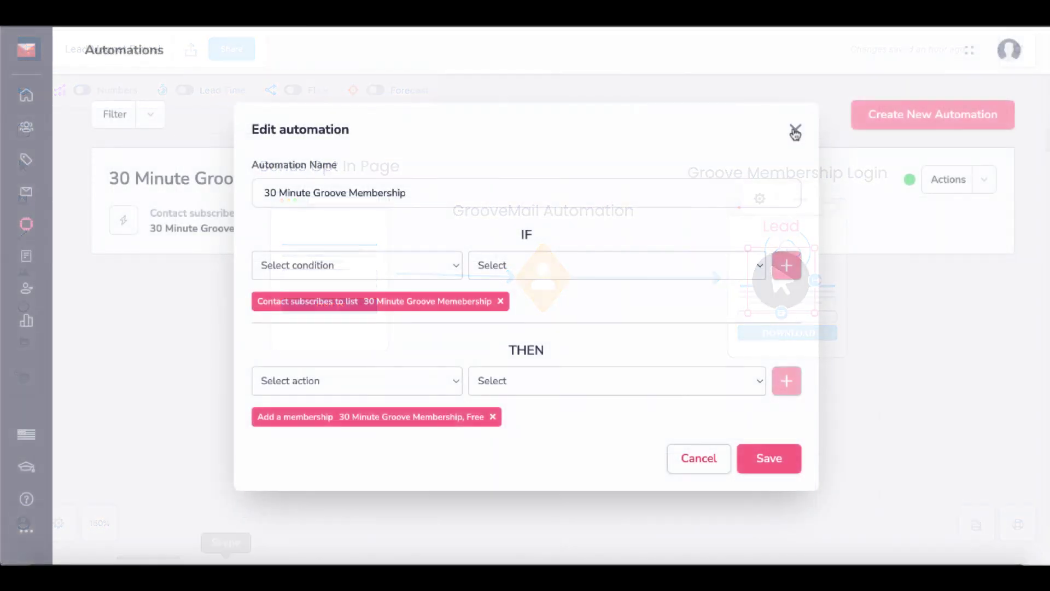
- Close the editor and highlight the 30 Minute Groove Memebership list on the Lists page
left_click(795, 133)
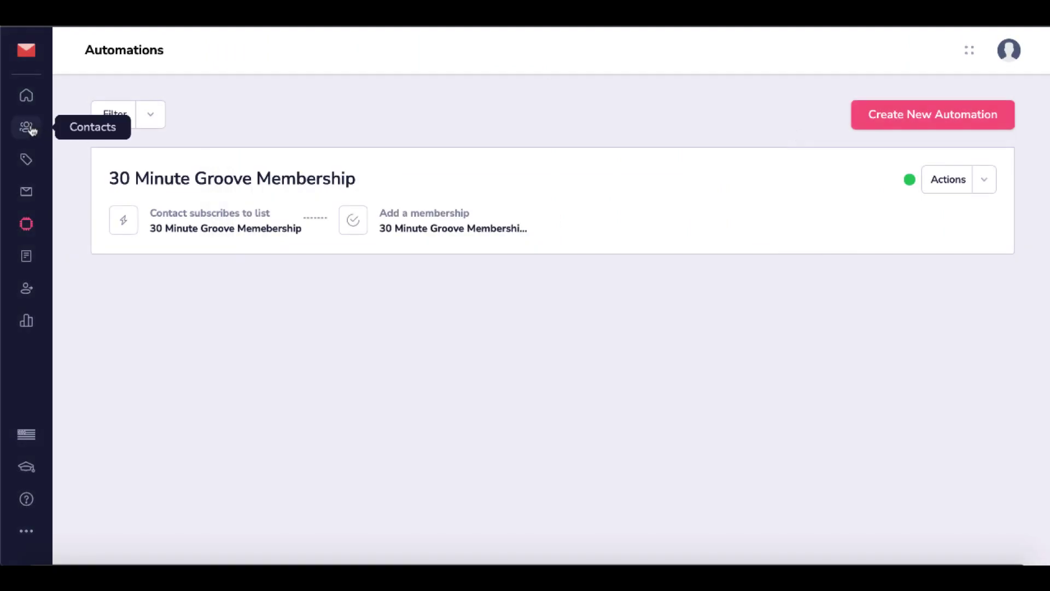
left_click(28, 161)
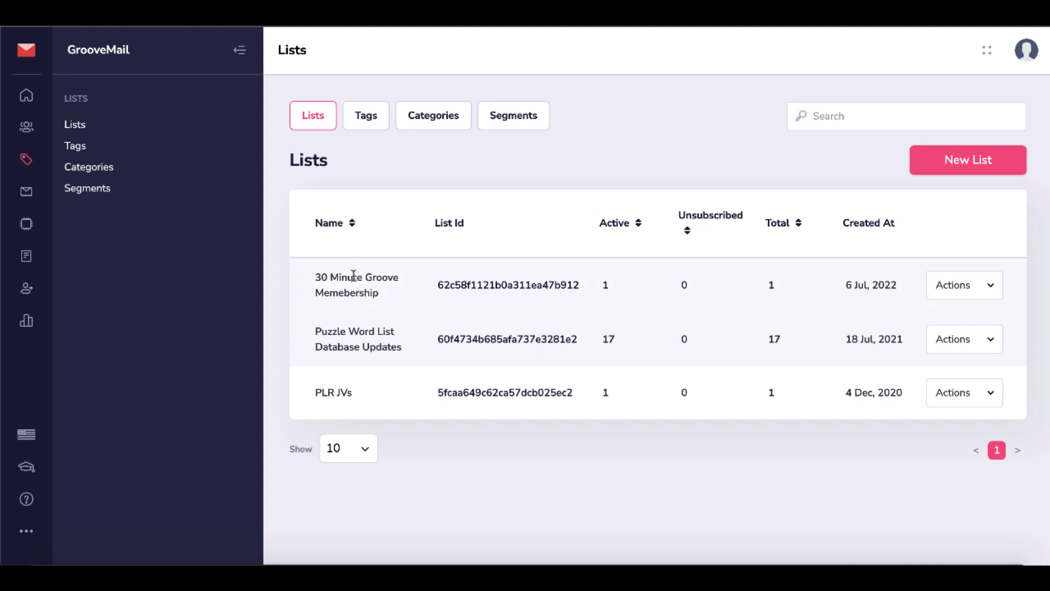
left_click_drag(385, 298, 316, 278)
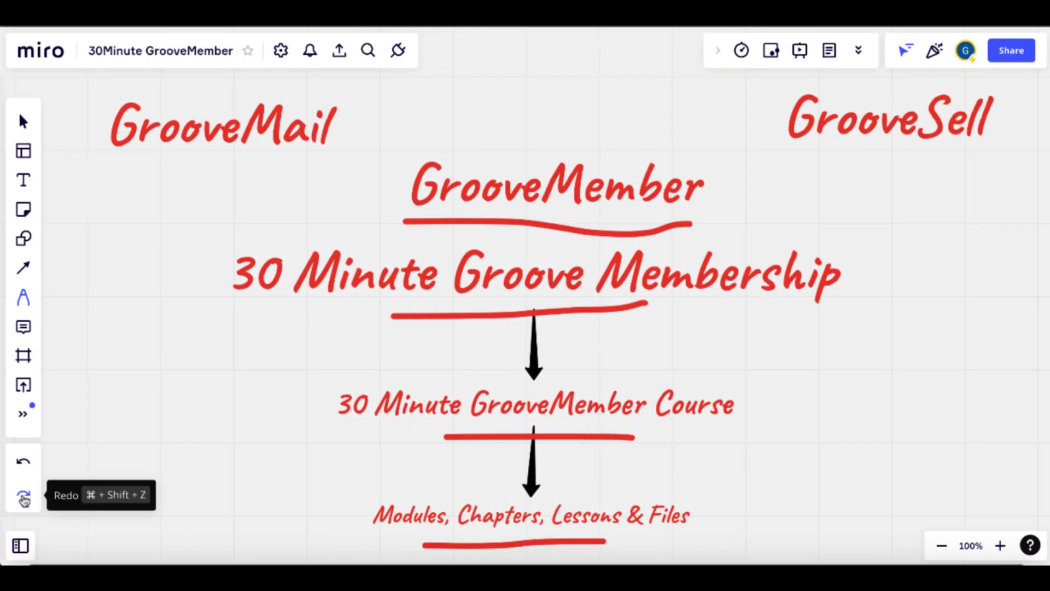
- Redo the circles and arrows around GrooveMail and GrooveSell
left_click(24, 497)
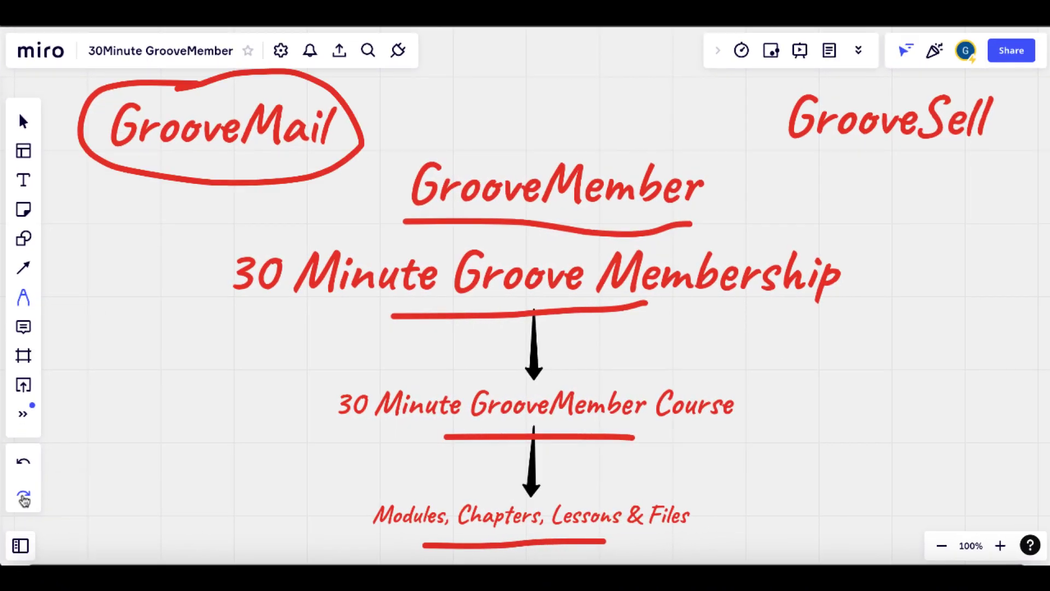
left_click(23, 498)
left_click(24, 498)
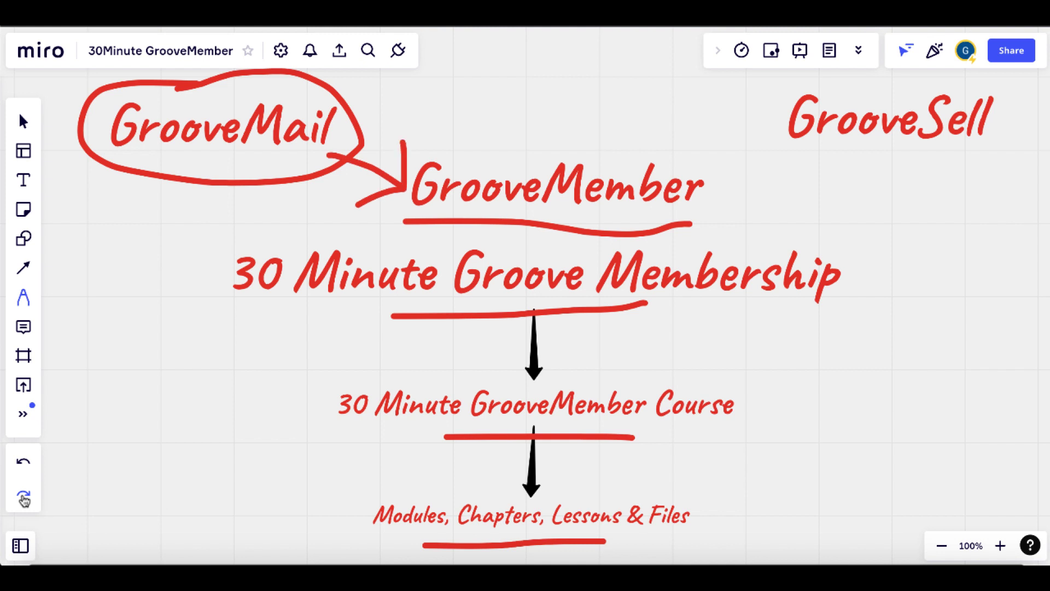
left_click(24, 497)
left_click(24, 498)
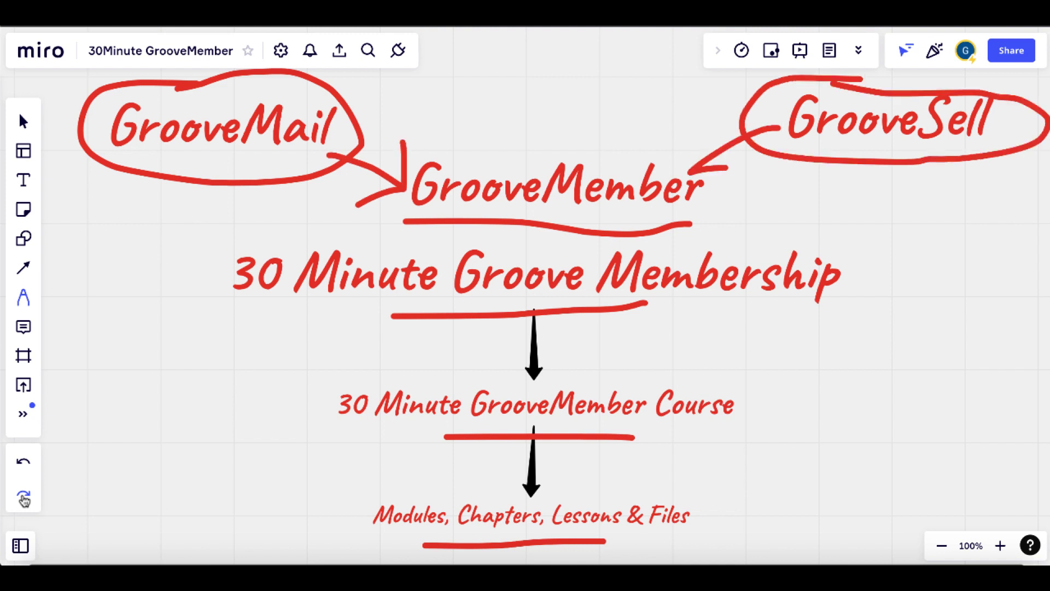
left_click(23, 498)
- Restore the check mark and down arrow, tick 30 Minute Groove Membership, and open GrooveMember
left_click(23, 498)
left_click(24, 498)
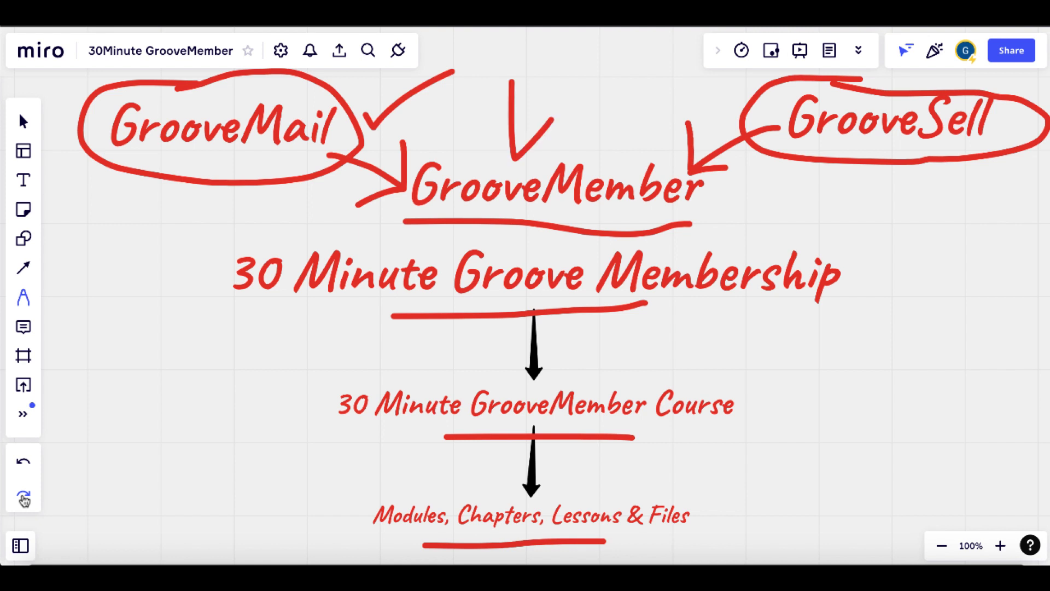
left_click(23, 498)
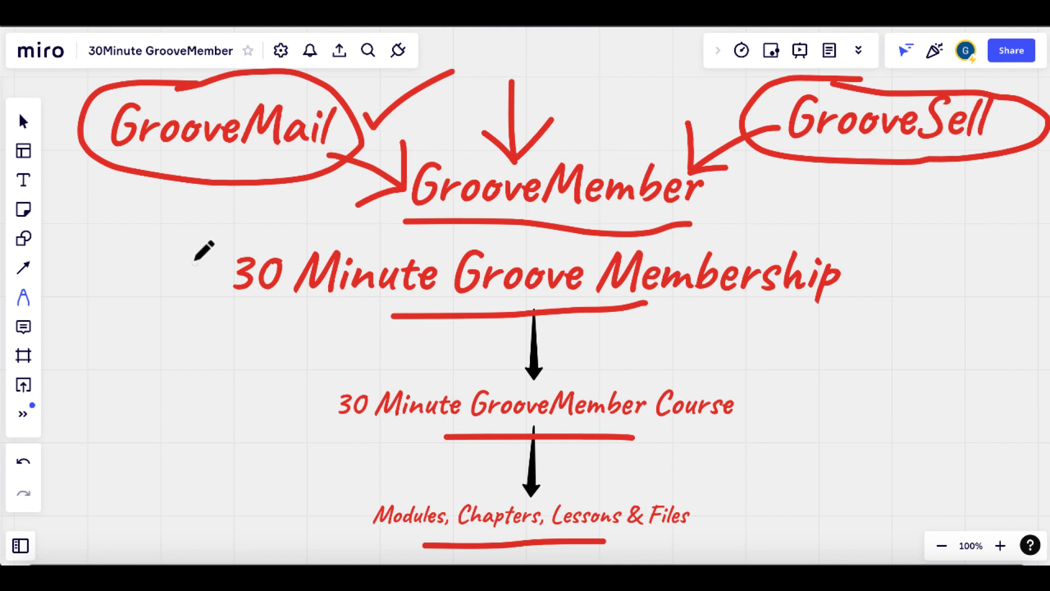
left_click_drag(193, 261, 275, 210)
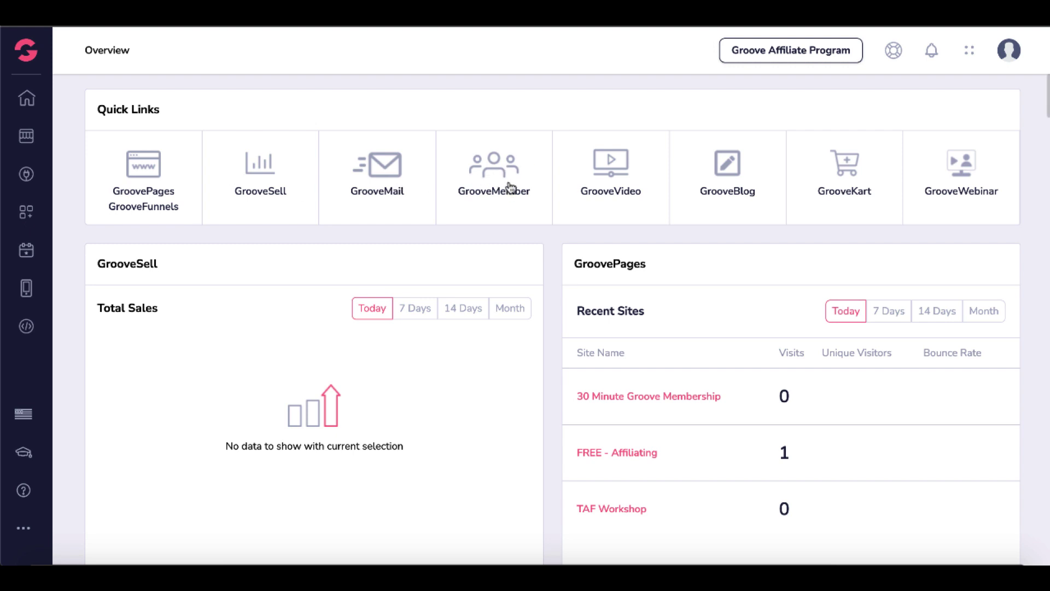
left_click(491, 176)
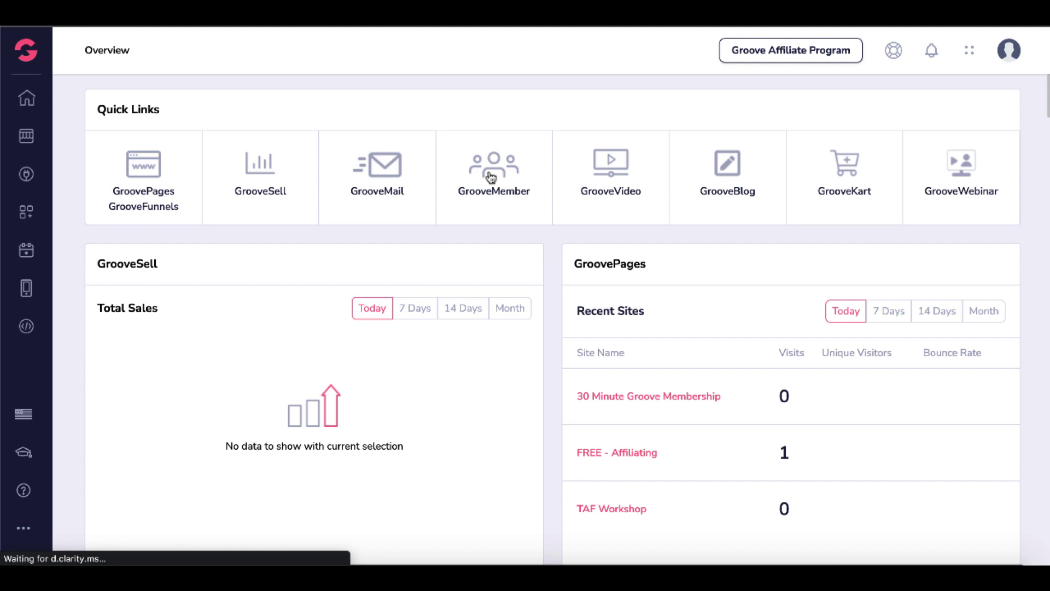
- Go to the Memberships page listing the 30 Minute Groove Membership with 1 course
scroll(490, 441, "down", 1)
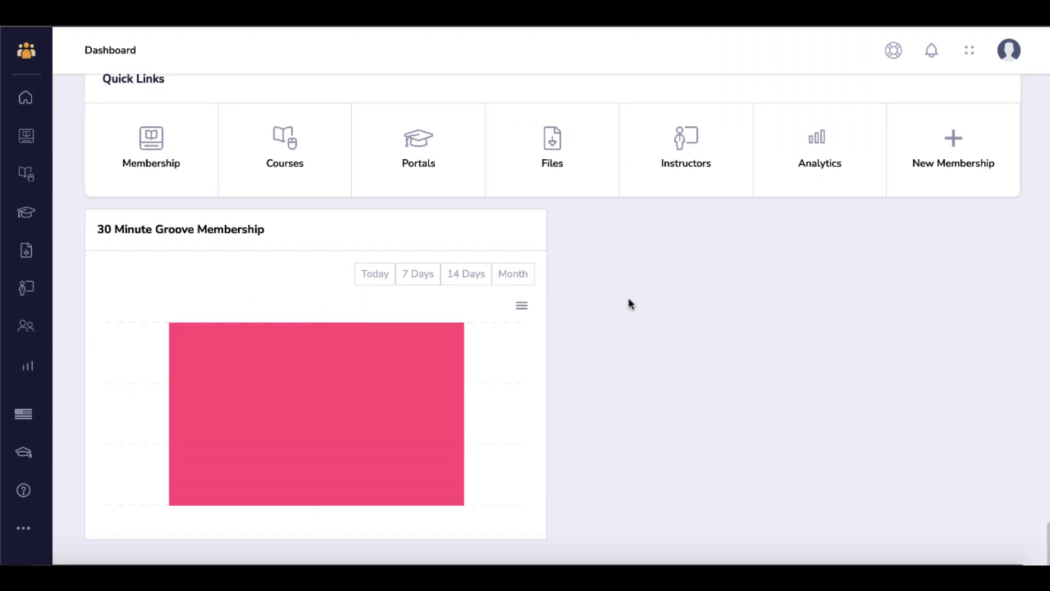
scroll(631, 303, "up", 1)
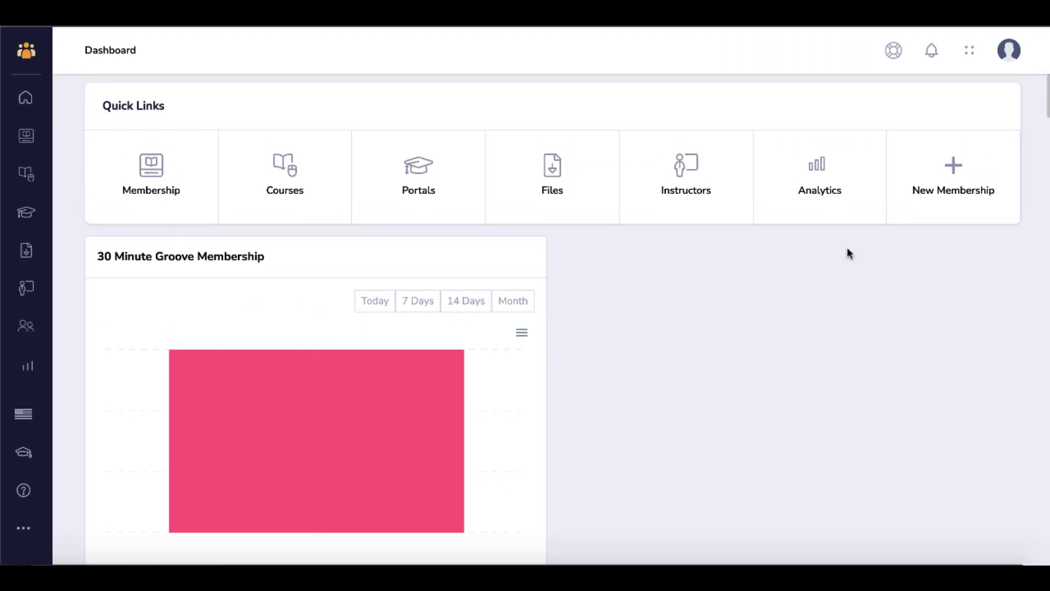
left_click(956, 173)
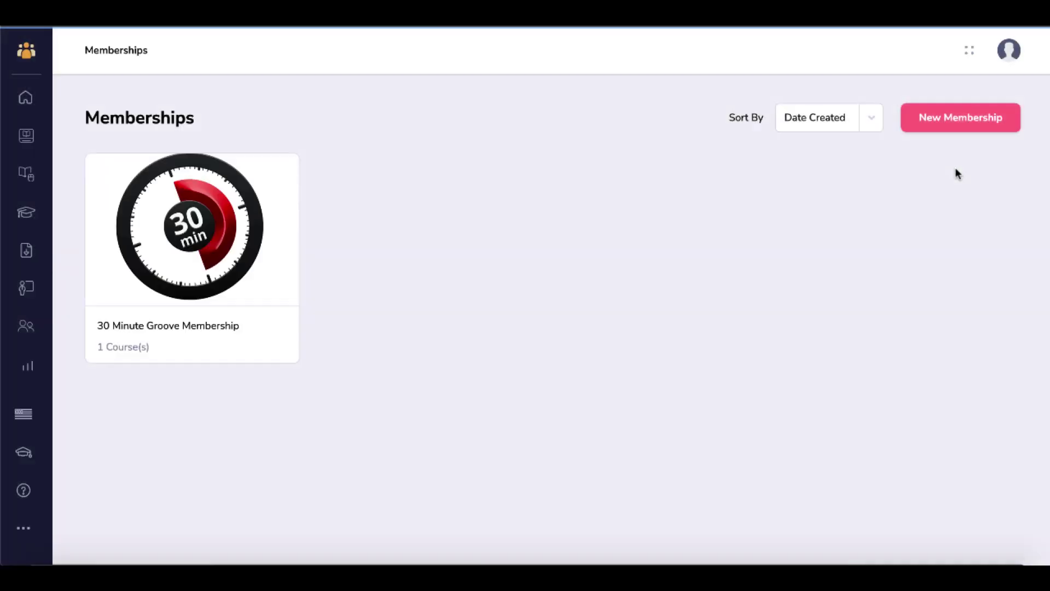
mouse_move(186, 236)
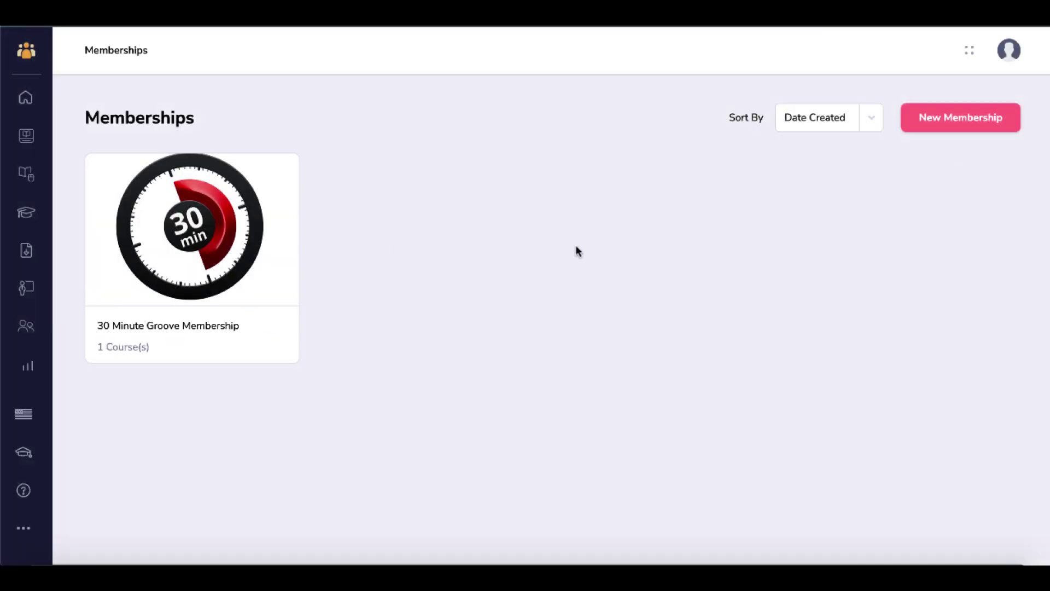
left_click(957, 122)
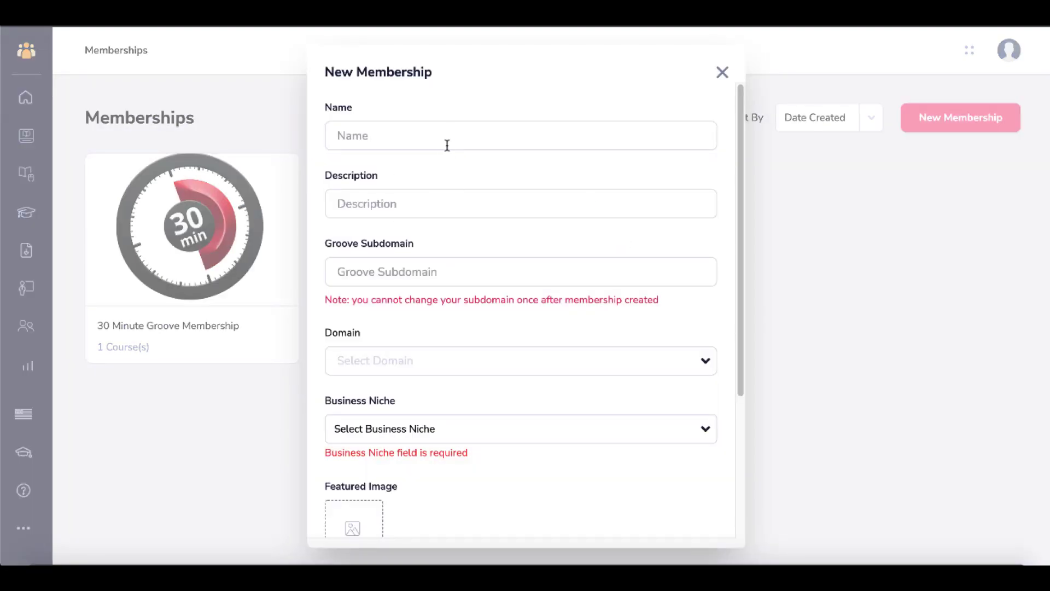
scroll(447, 257, "down", 2)
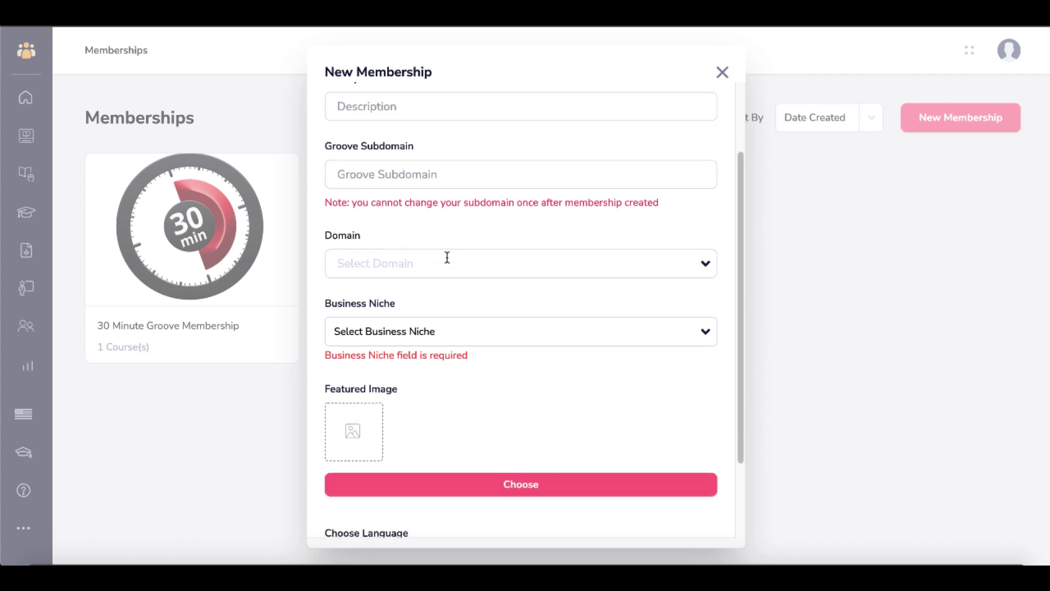
left_click(449, 263)
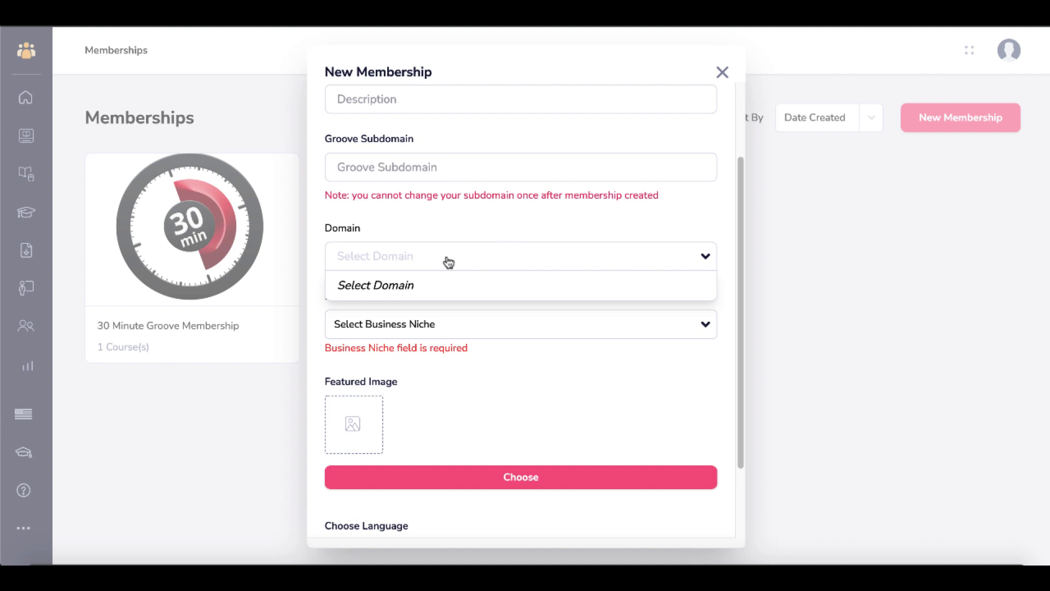
left_click(459, 234)
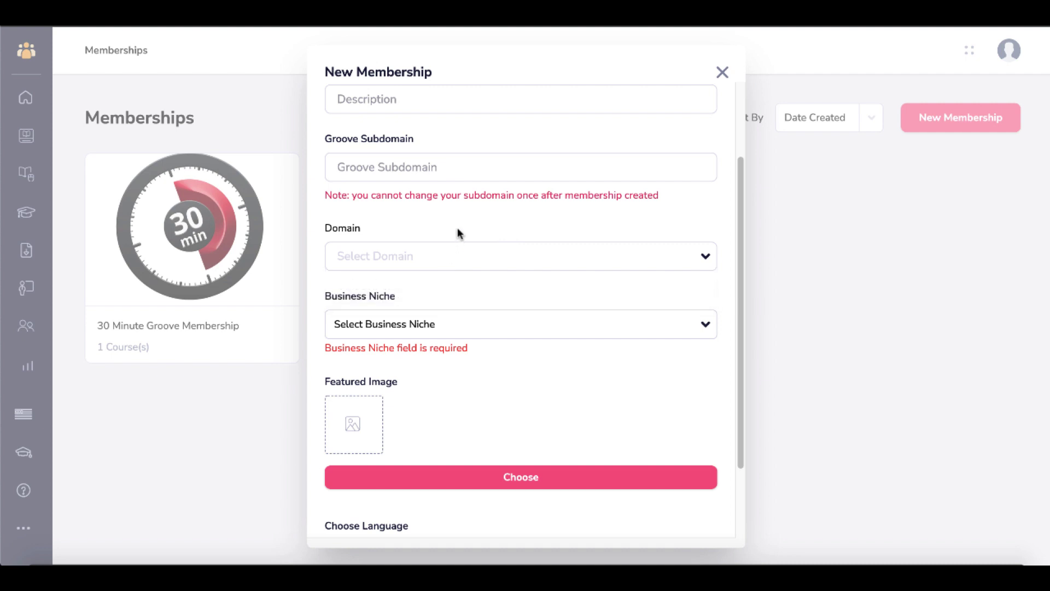
left_click(472, 330)
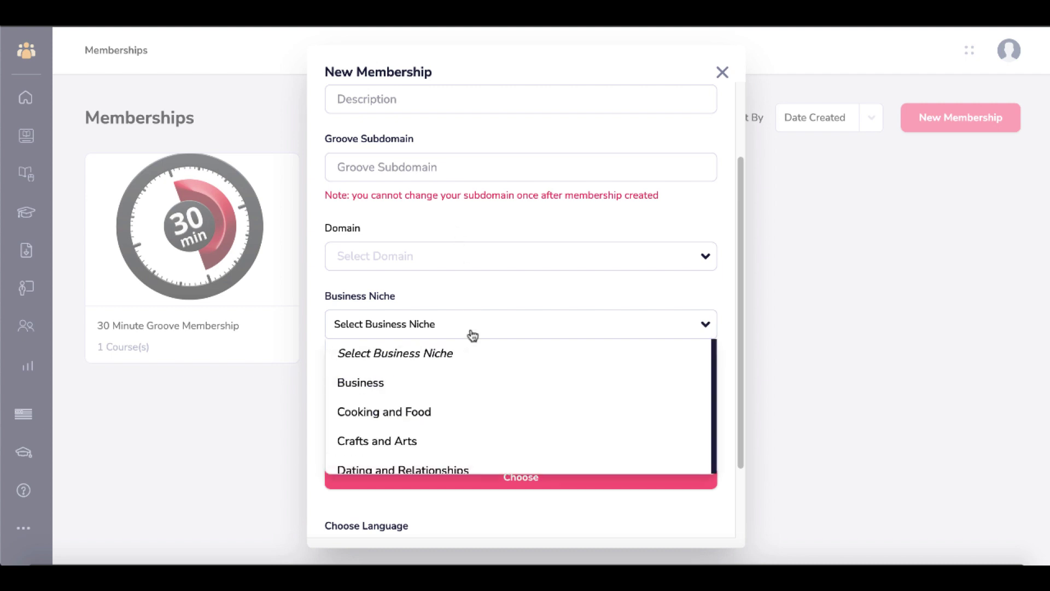
left_click(316, 308)
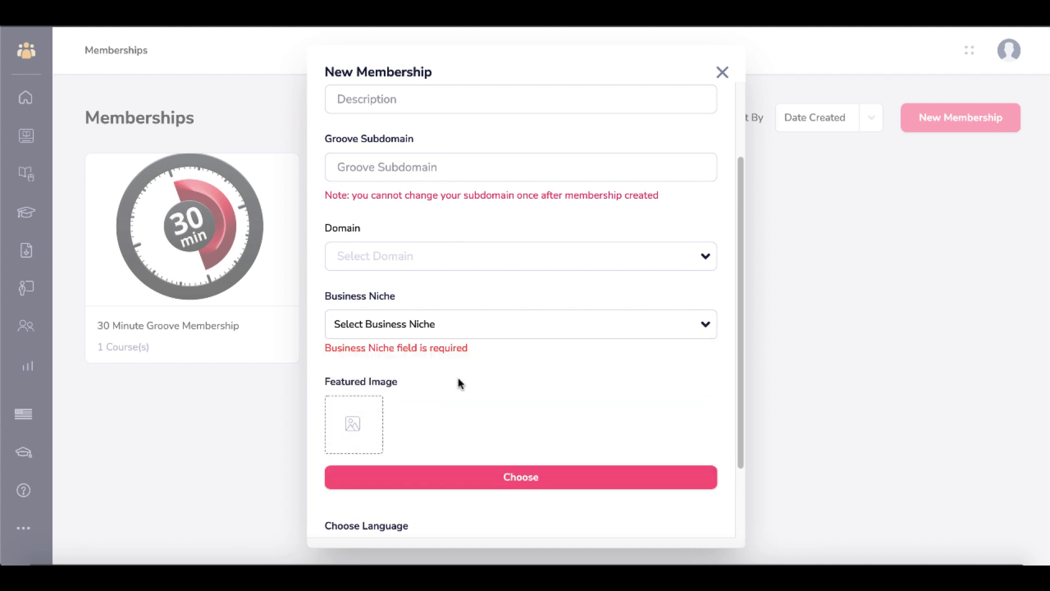
scroll(457, 380, "down", 2)
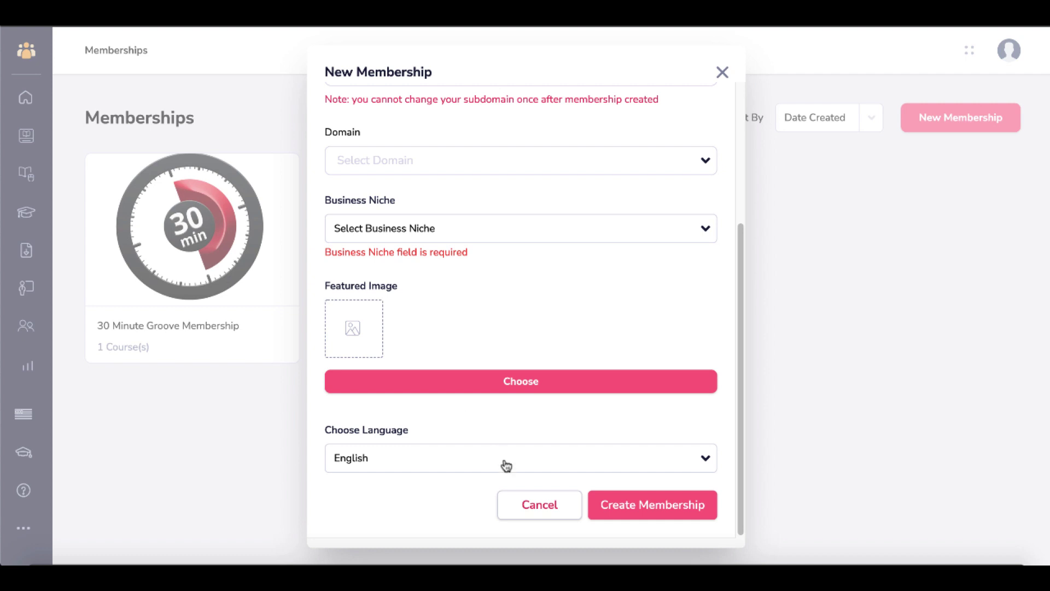
left_click(482, 466)
left_click(482, 466)
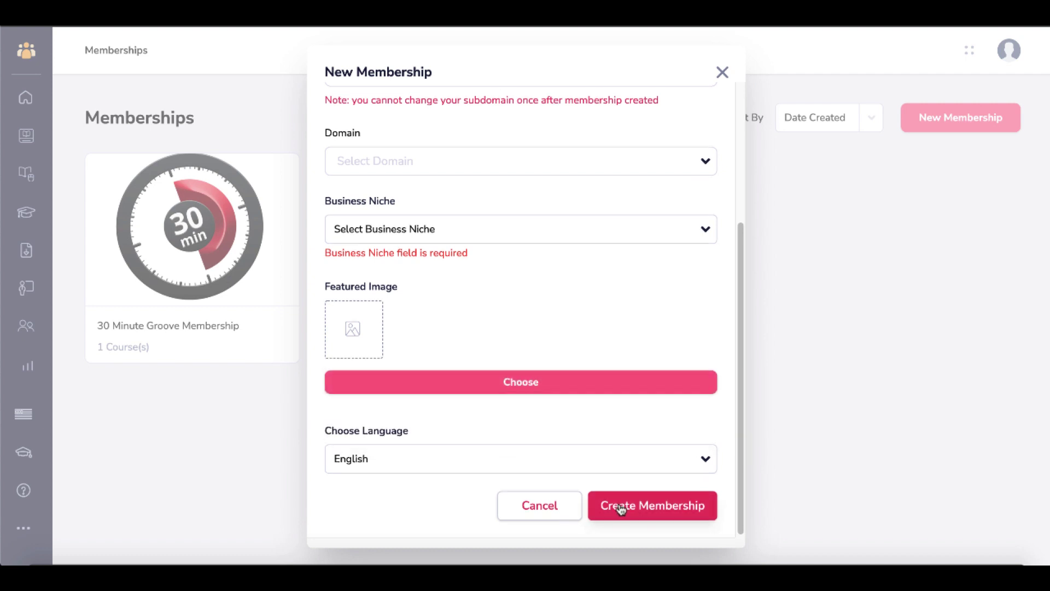
scroll(621, 505, "up", 4)
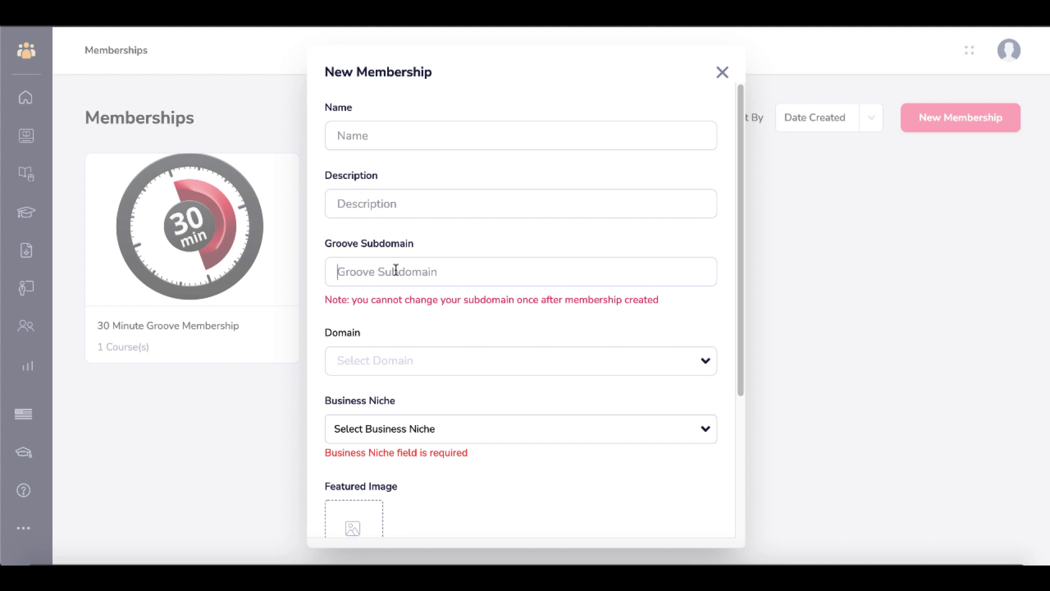
key("Escape")
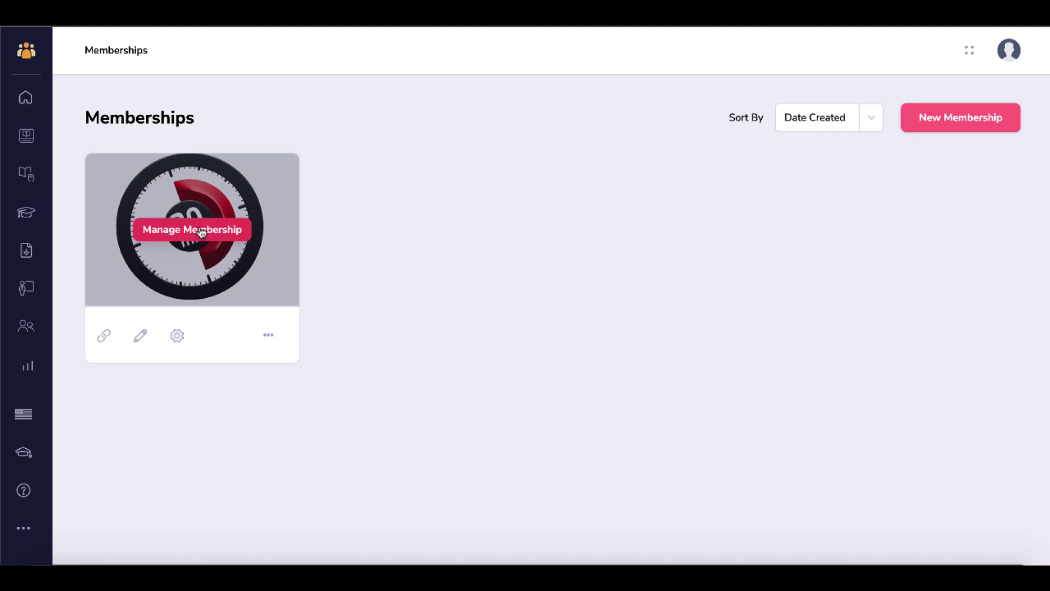
- Open the 30 Minute Groove Membership's site customization and load the Groovey template in the editor
left_click(200, 235)
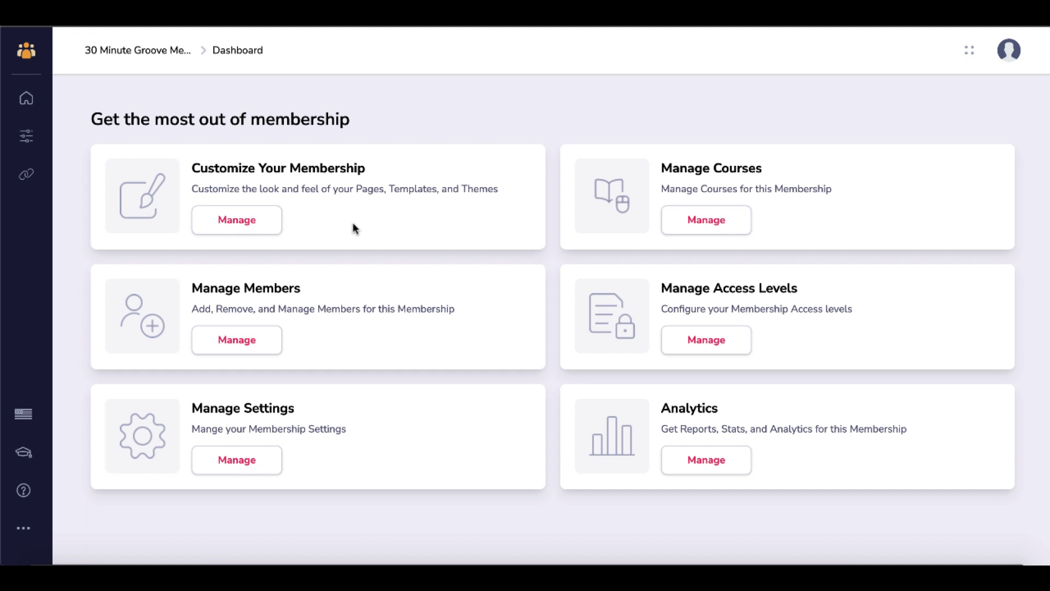
left_click(259, 222)
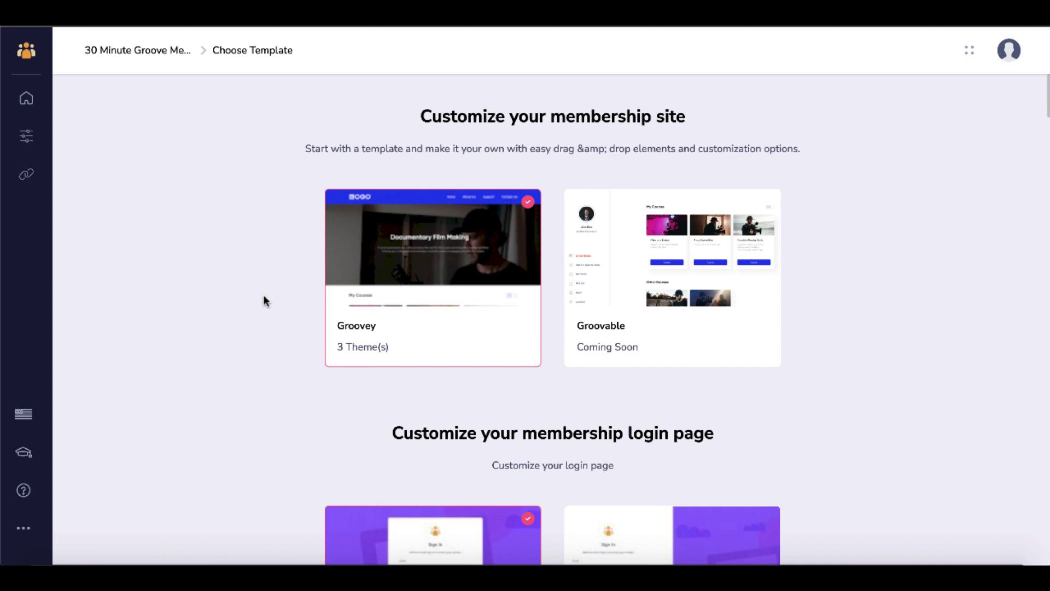
mouse_move(399, 290)
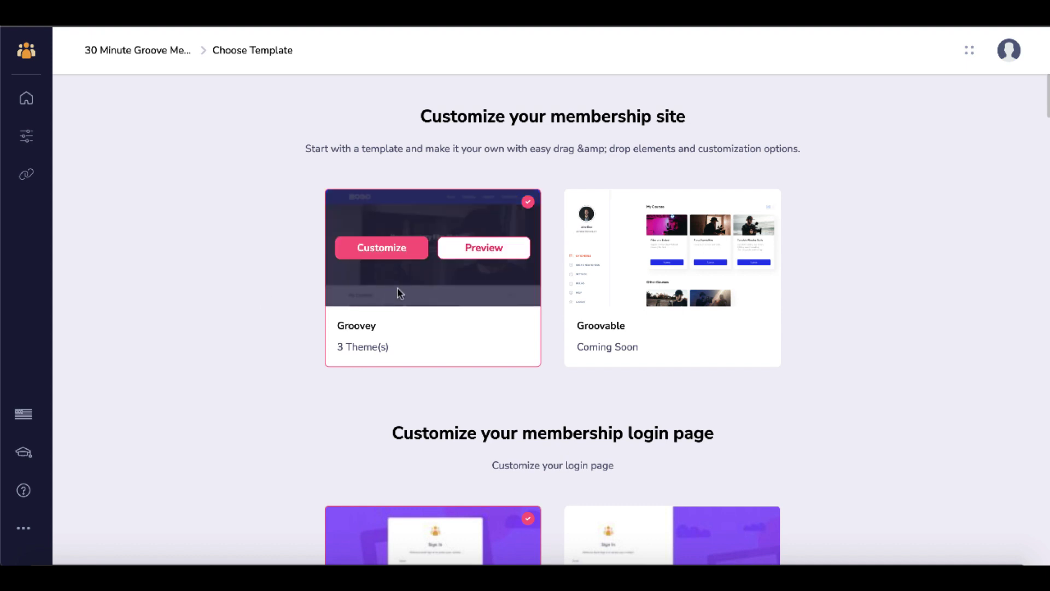
left_click(402, 250)
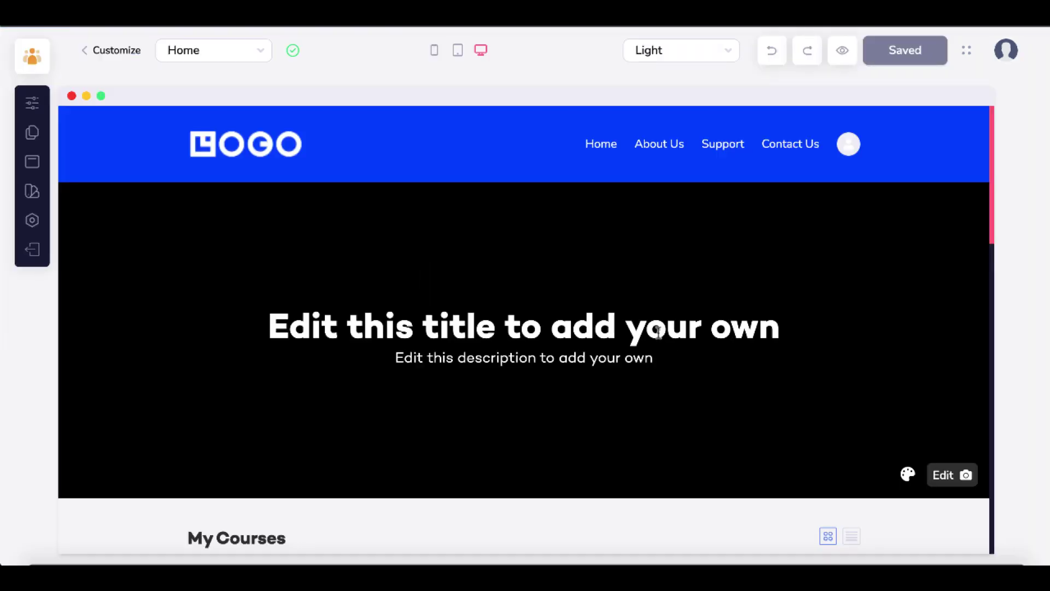
- Trim the hero title to 'Edit this title tour own' and show the site's page list
left_click(659, 332)
key("BackSpace")
key("BackSpace")
key("BackSpace")
key("BackSpace")
key("BackSpace")
key("BackSpace")
key("BackSpace")
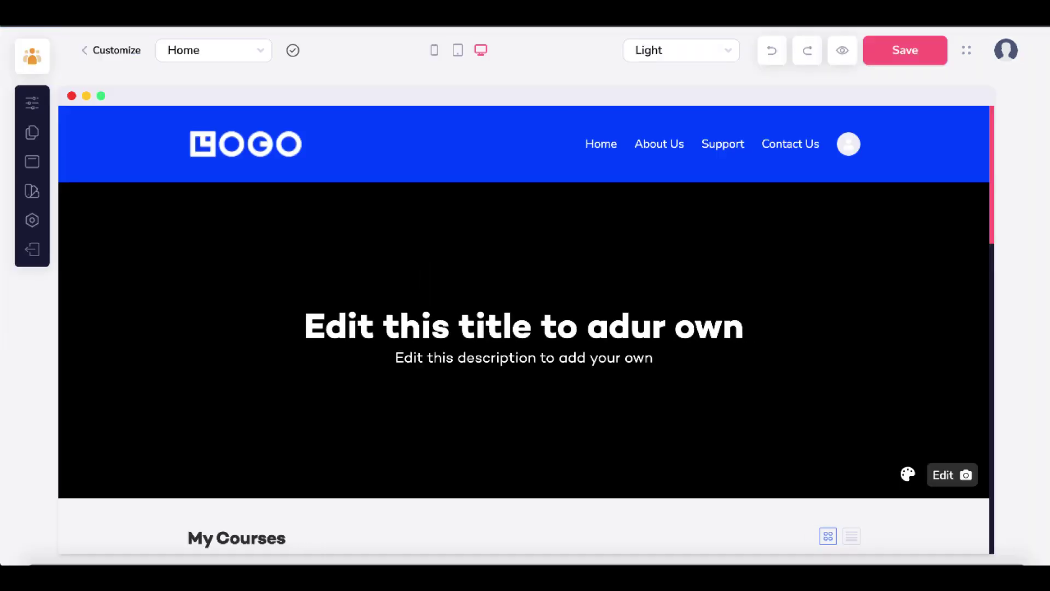
left_click(942, 475)
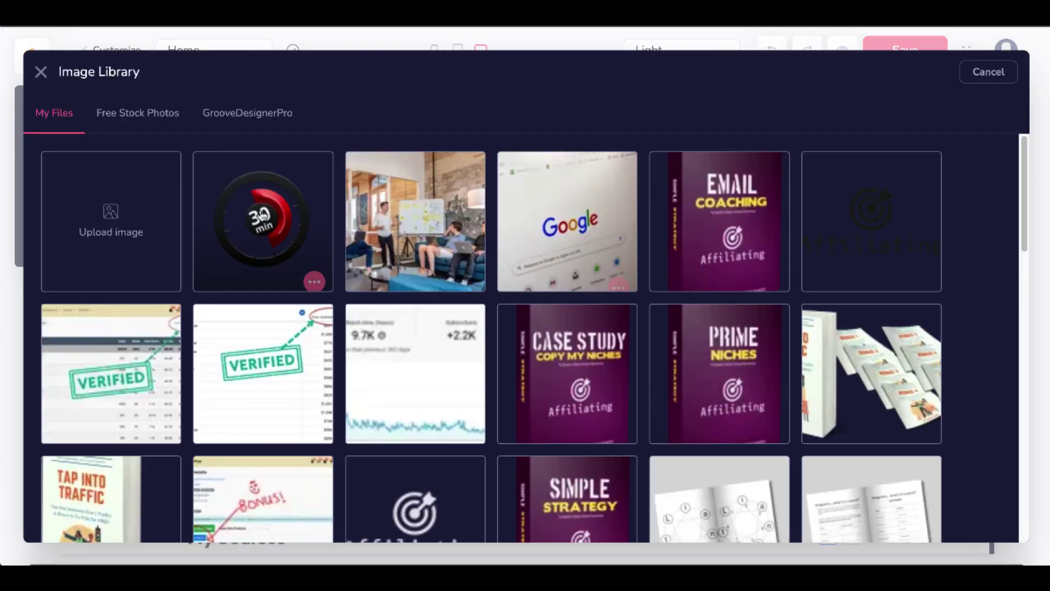
left_click(40, 72)
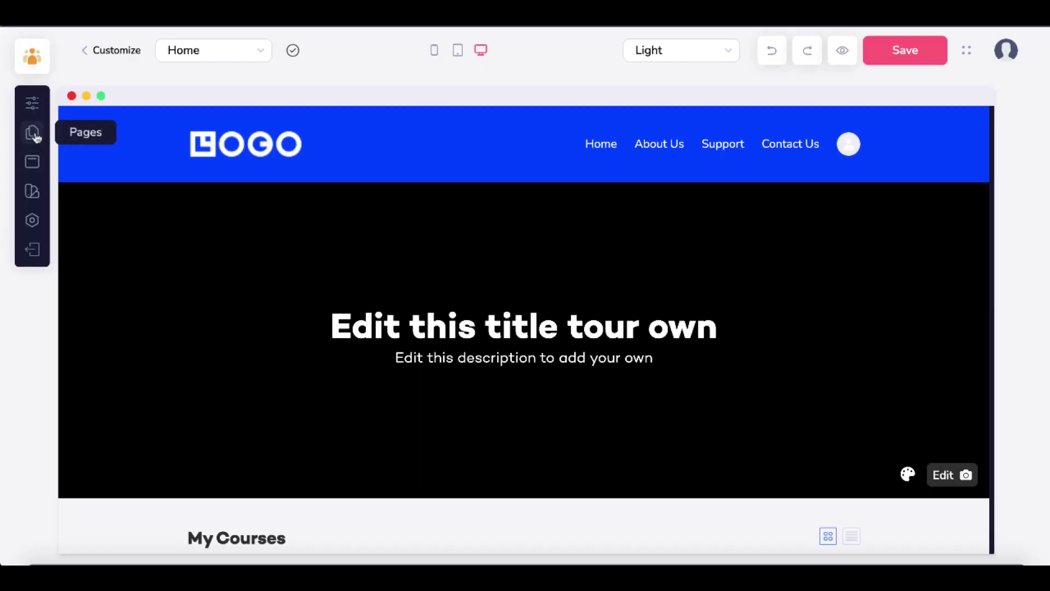
left_click(33, 133)
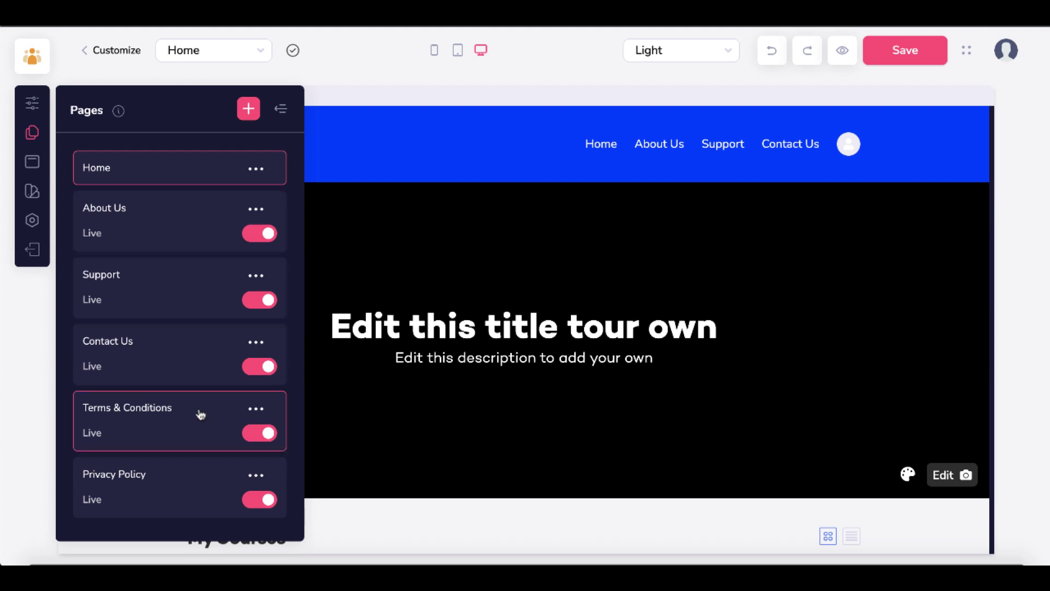
- Move the Terms & Conditions page into the header navigation
left_click(32, 161)
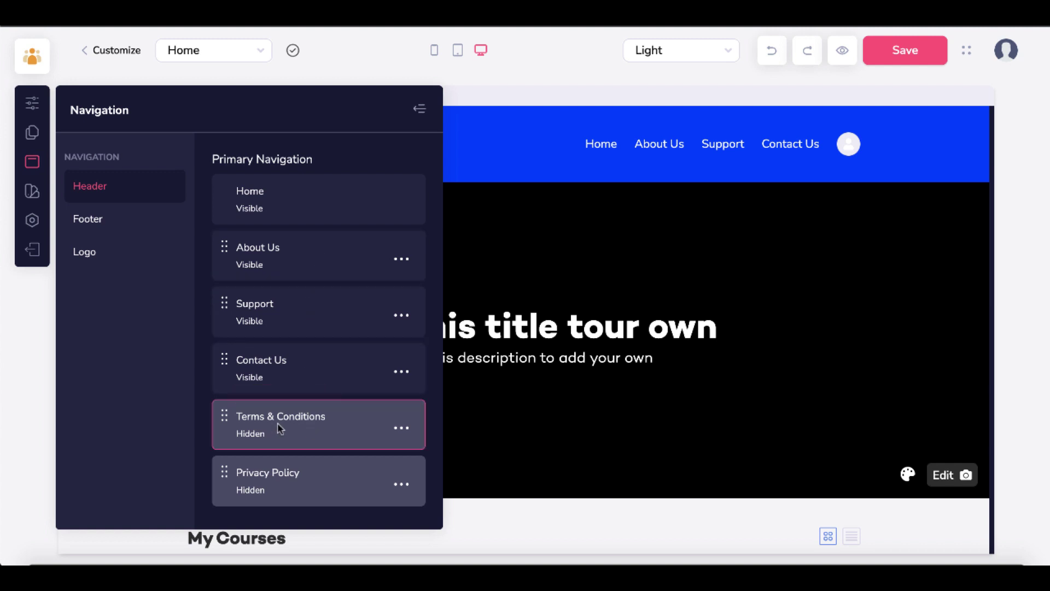
left_click(403, 430)
left_click(313, 473)
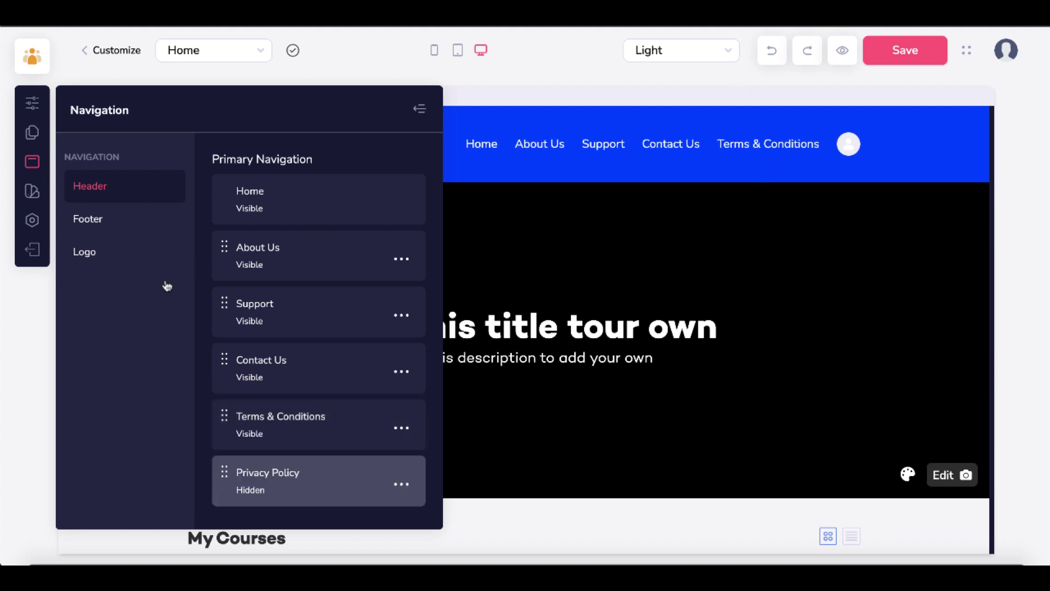
- Review the Footer and Logo navigation settings, then close the Navigation panel
left_click(101, 222)
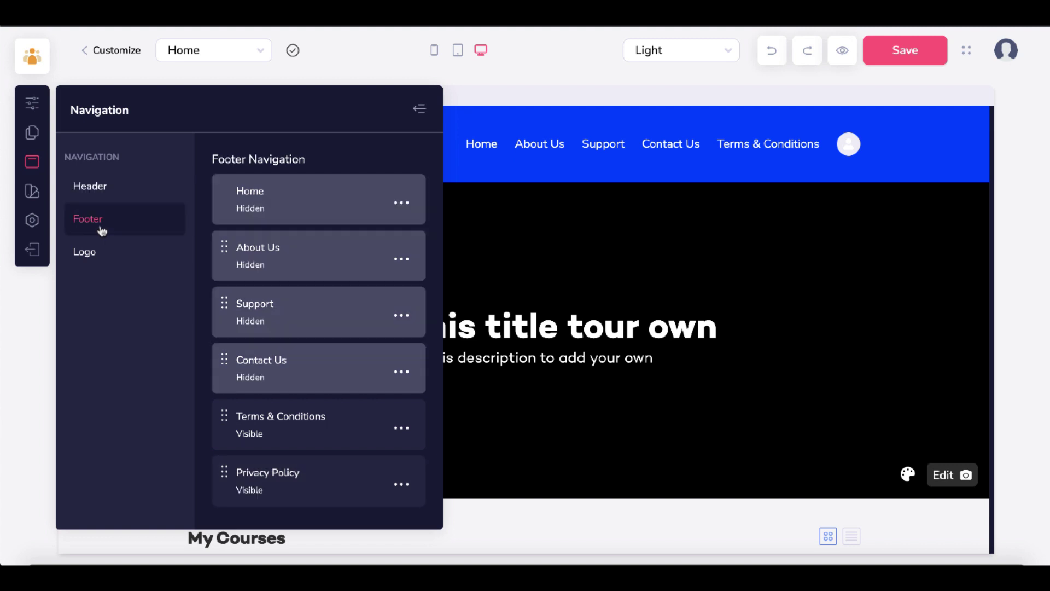
left_click(96, 257)
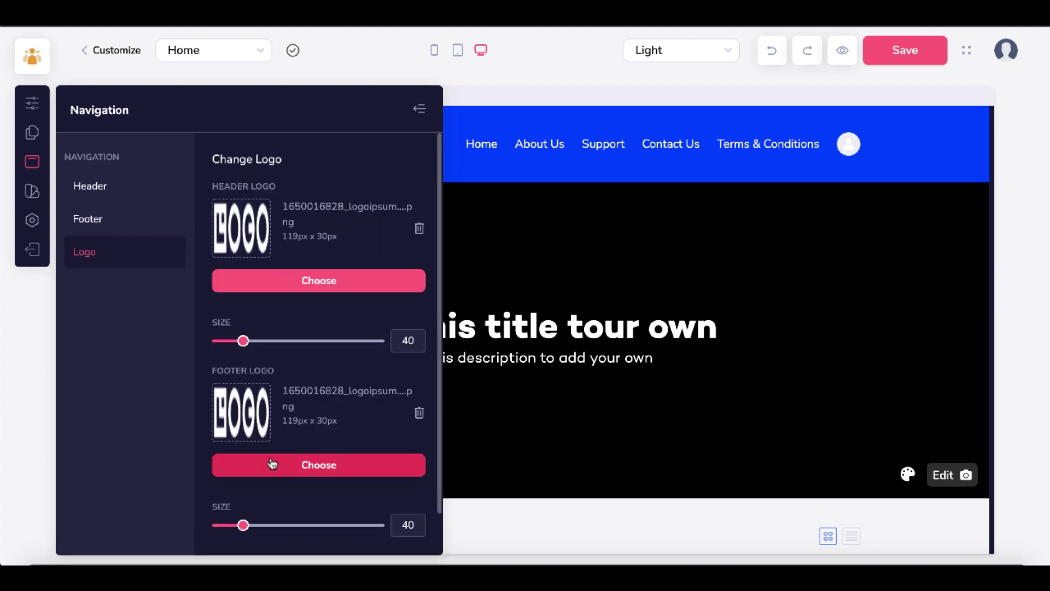
left_click(420, 111)
left_click(32, 191)
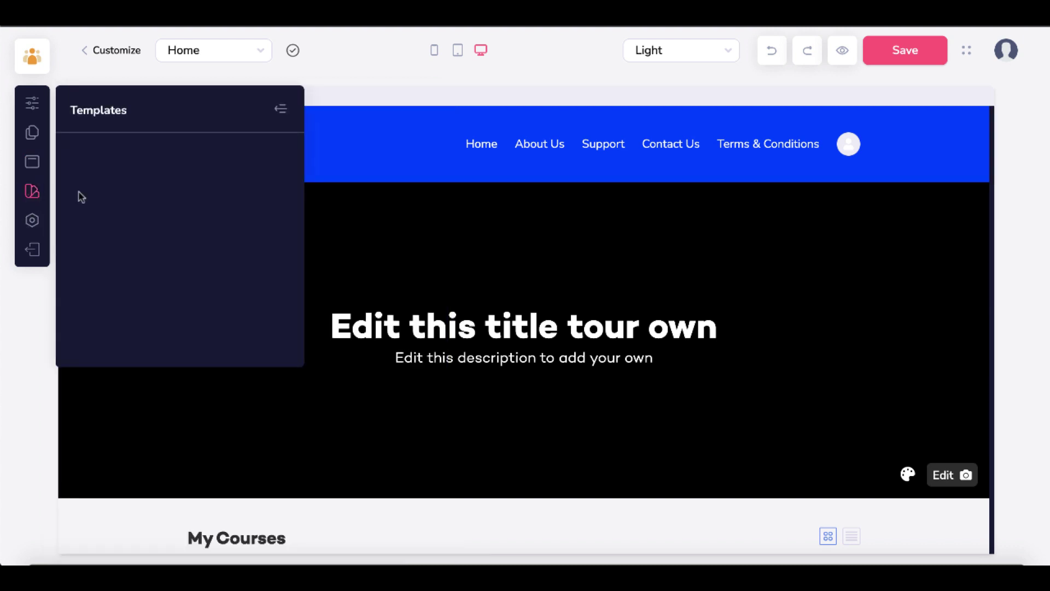
- Scroll through the available layouts in the Templates panel
mouse_move(190, 308)
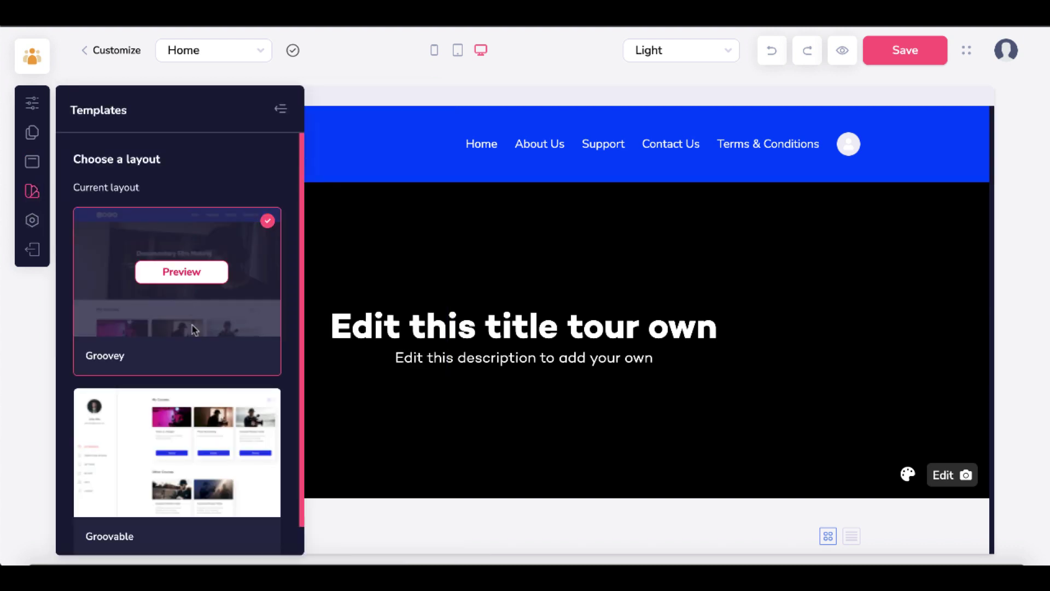
scroll(208, 323, "down", 1)
scroll(208, 322, "up", 1)
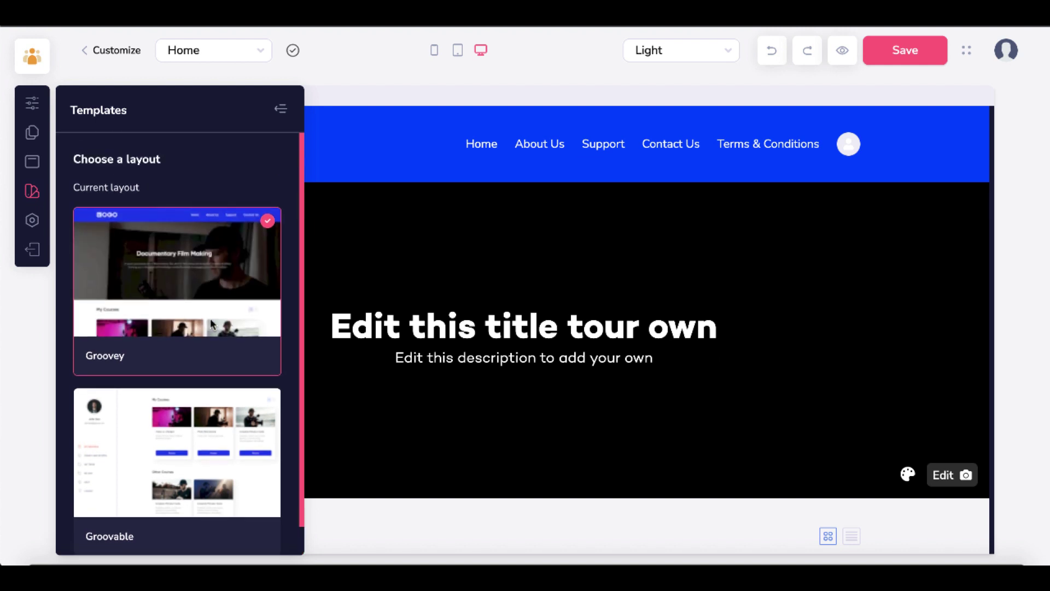
- Review the site Settings panel, then exit the editor to the Choose Template page
left_click(32, 222)
scroll(237, 264, "down", 1)
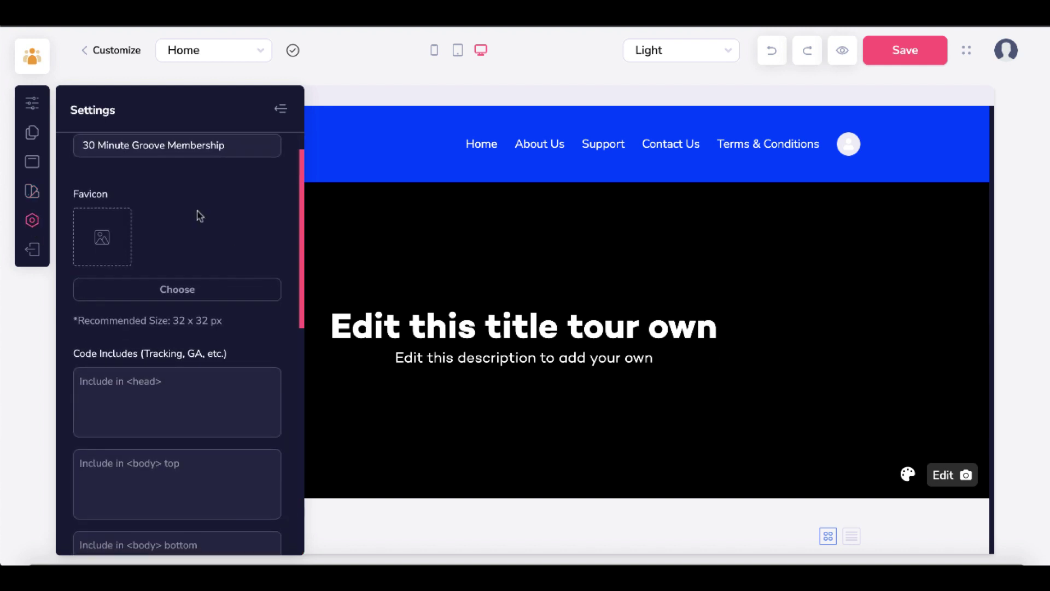
scroll(219, 307, "down", 4)
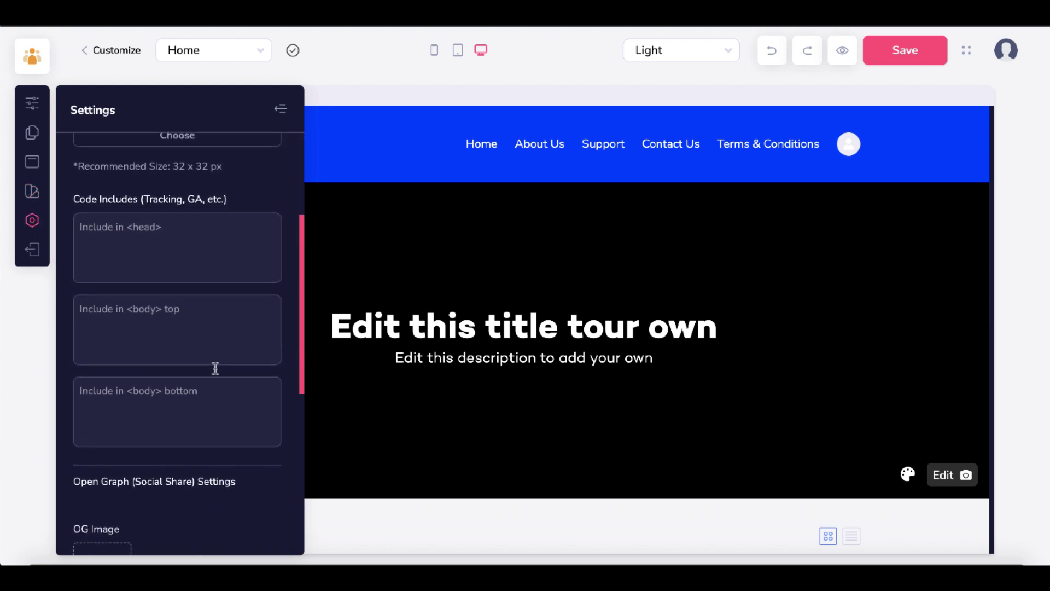
scroll(215, 368, "down", 6)
scroll(216, 374, "down", 3)
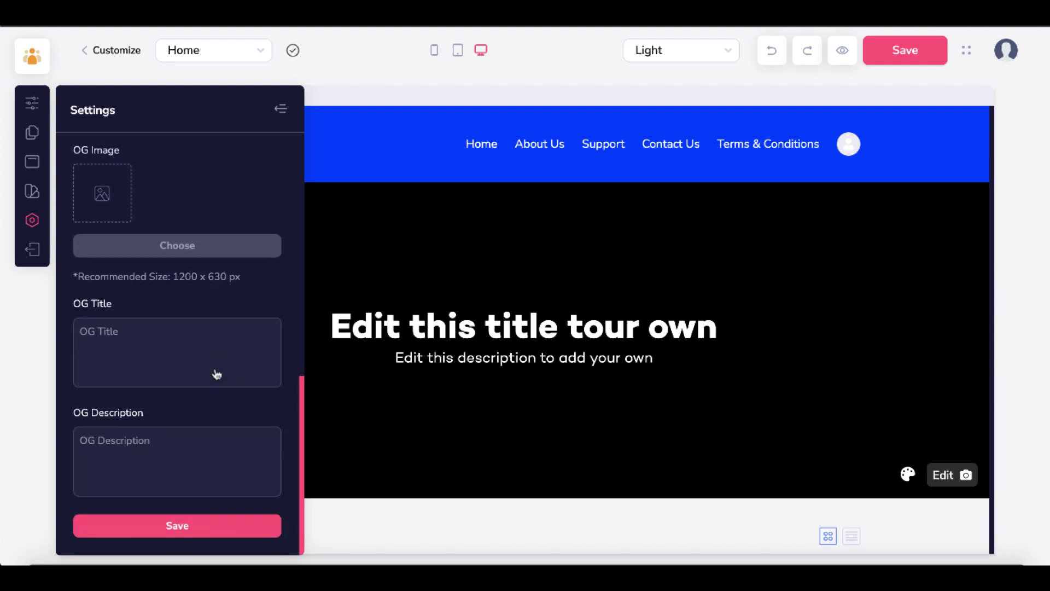
scroll(216, 369, "up", 5)
scroll(218, 374, "up", 2)
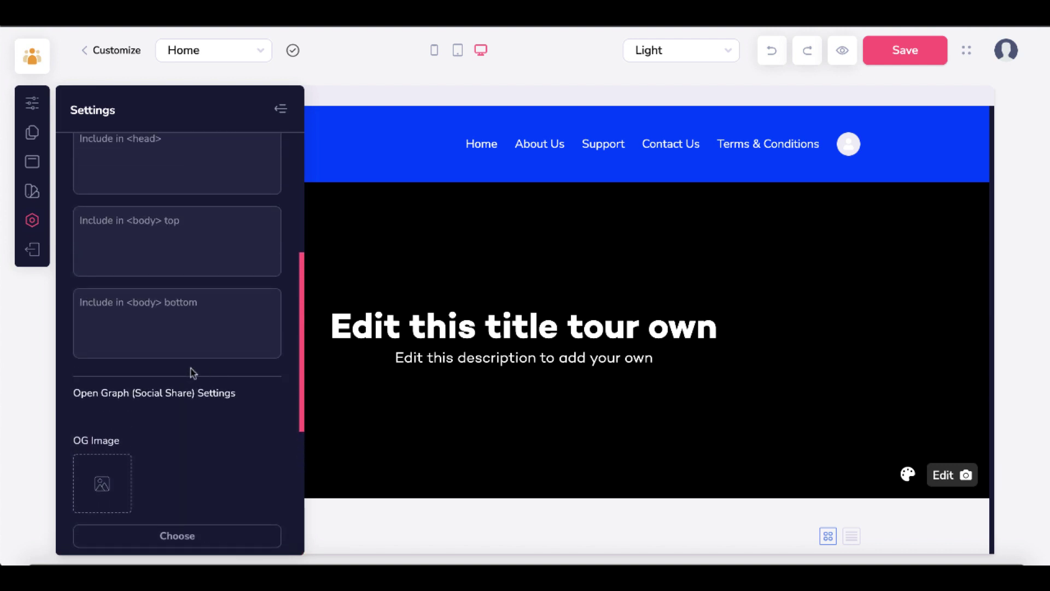
scroll(192, 457, "down", 2)
scroll(200, 445, "down", 3)
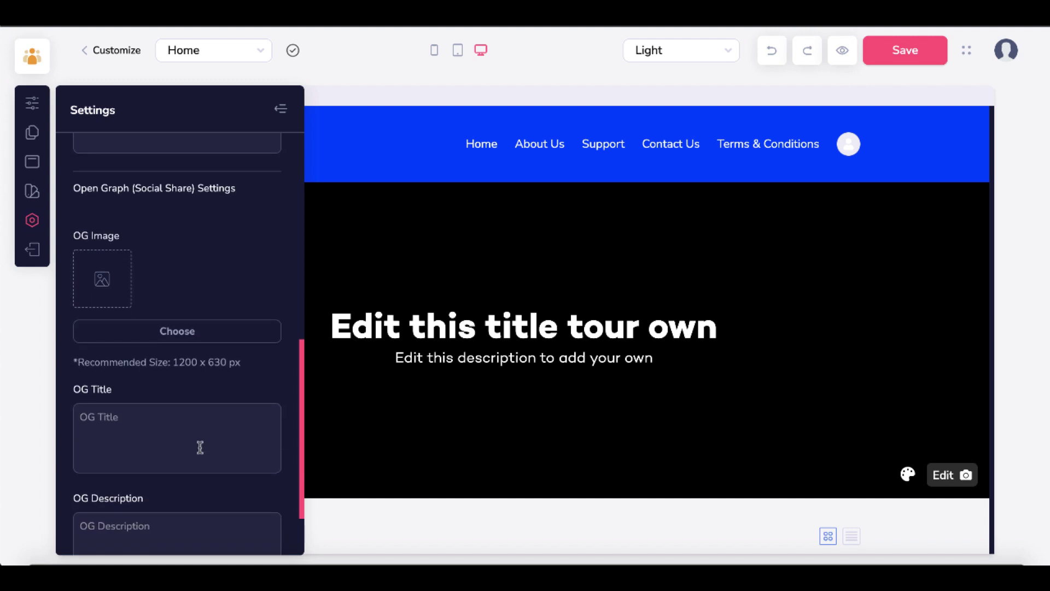
scroll(199, 446, "up", 8)
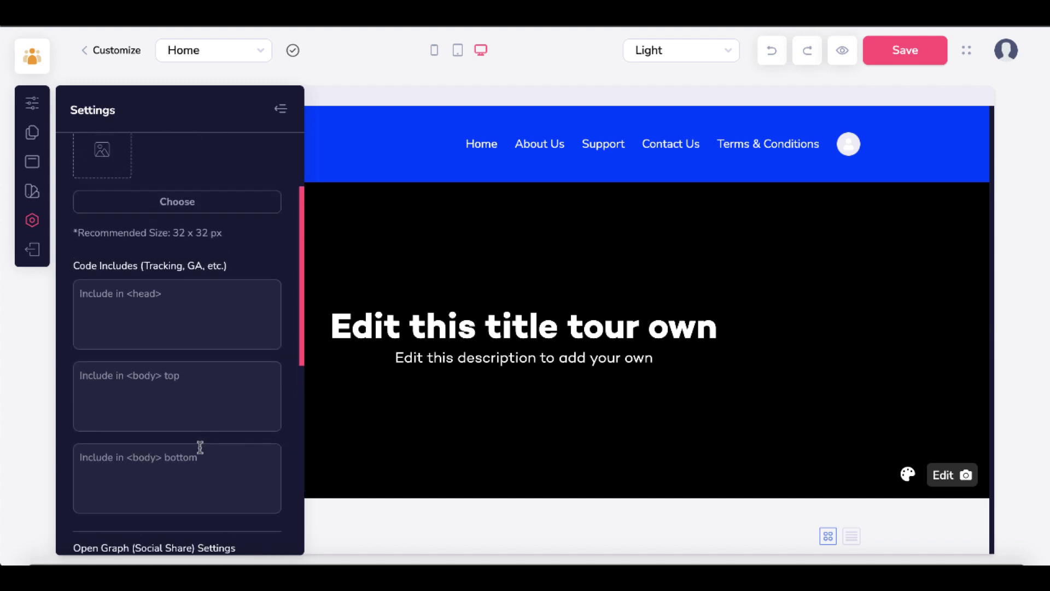
left_click(35, 252)
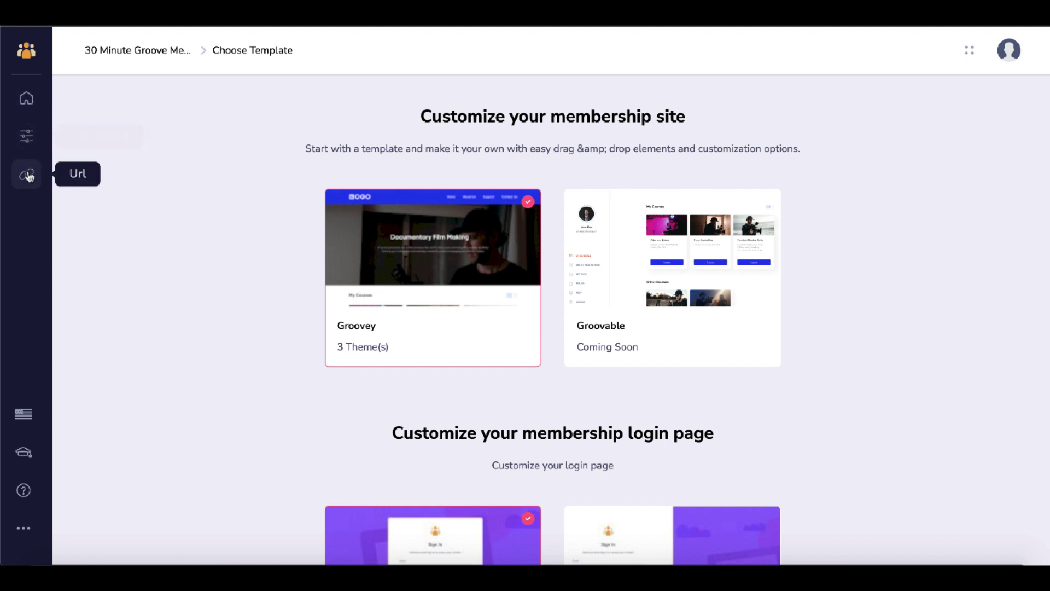
- Go from the membership dashboard to the membership's Courses list
left_click(28, 137)
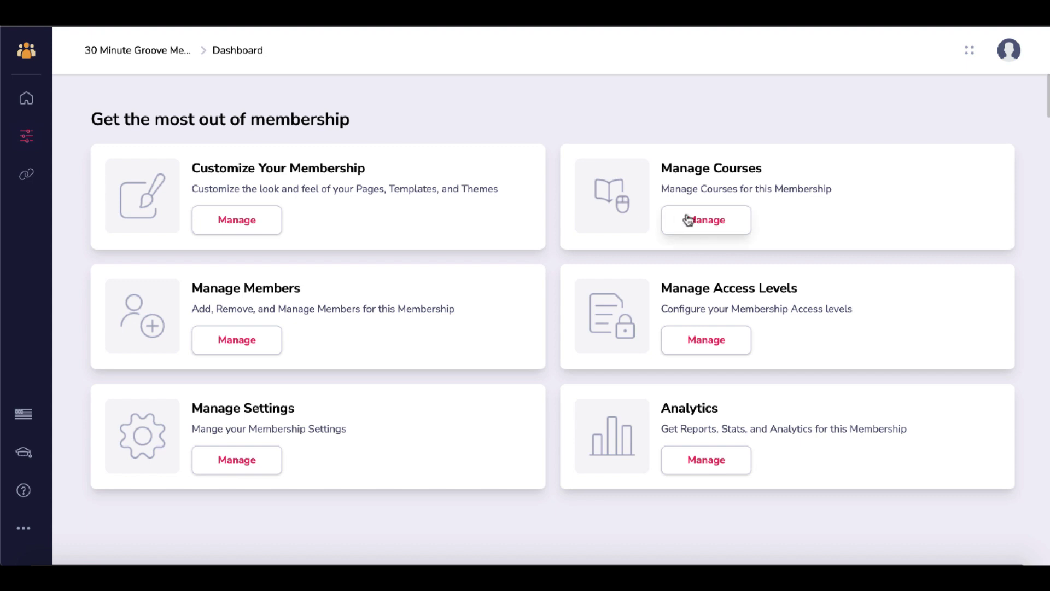
left_click(707, 221)
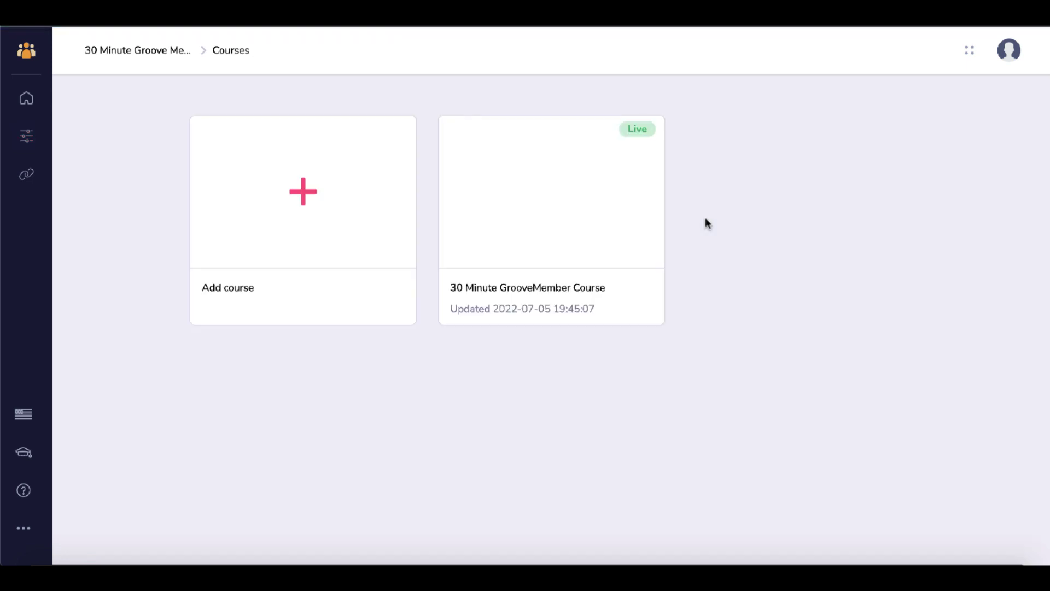
mouse_move(559, 219)
mouse_move(300, 189)
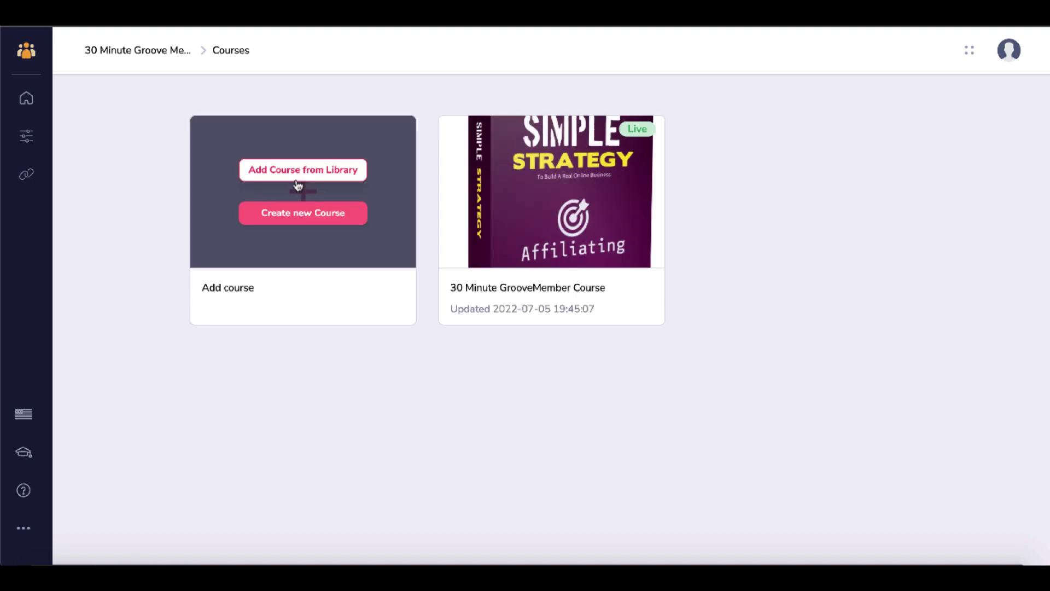
- Draft a new course with the only instructor and Default Category, then cancel it
left_click(303, 215)
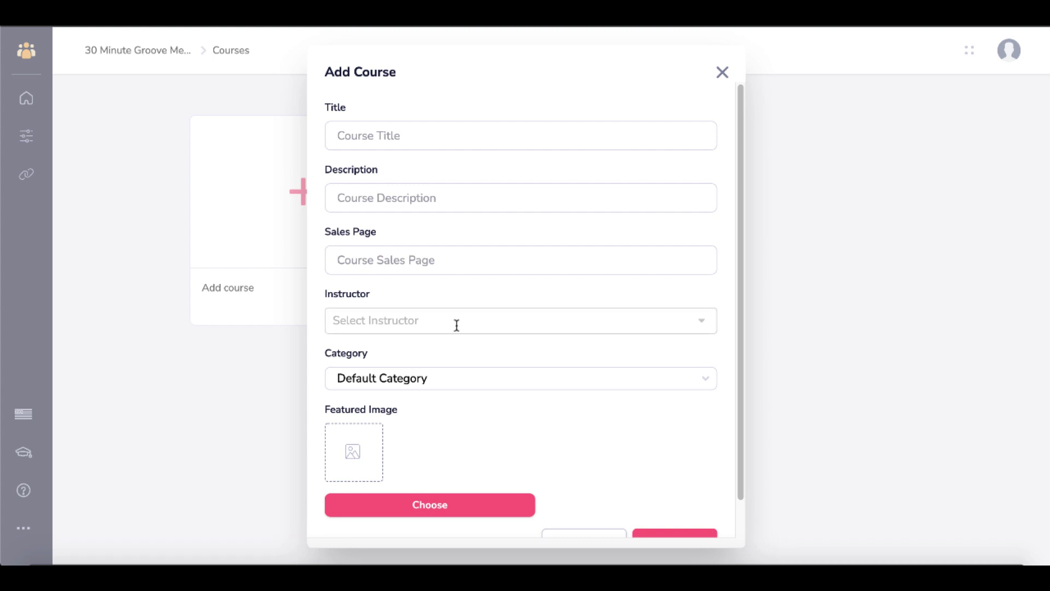
left_click(494, 327)
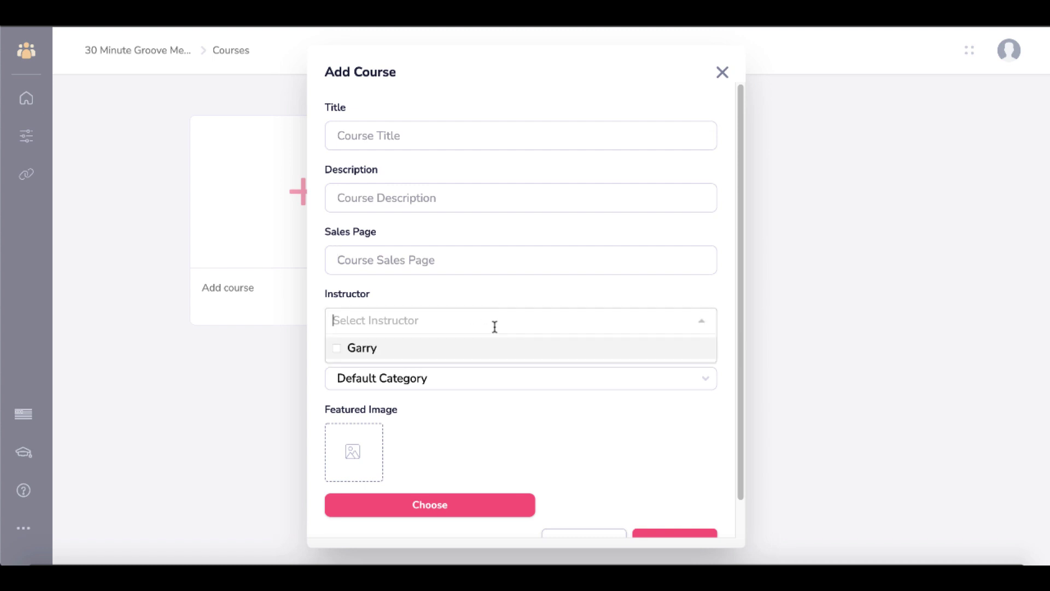
left_click(419, 356)
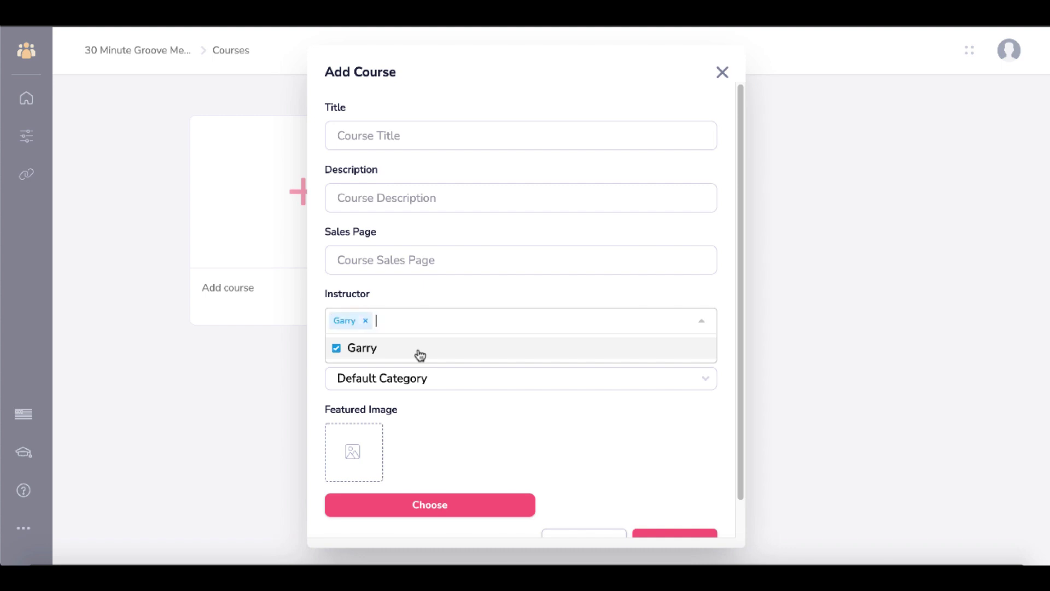
left_click(589, 409)
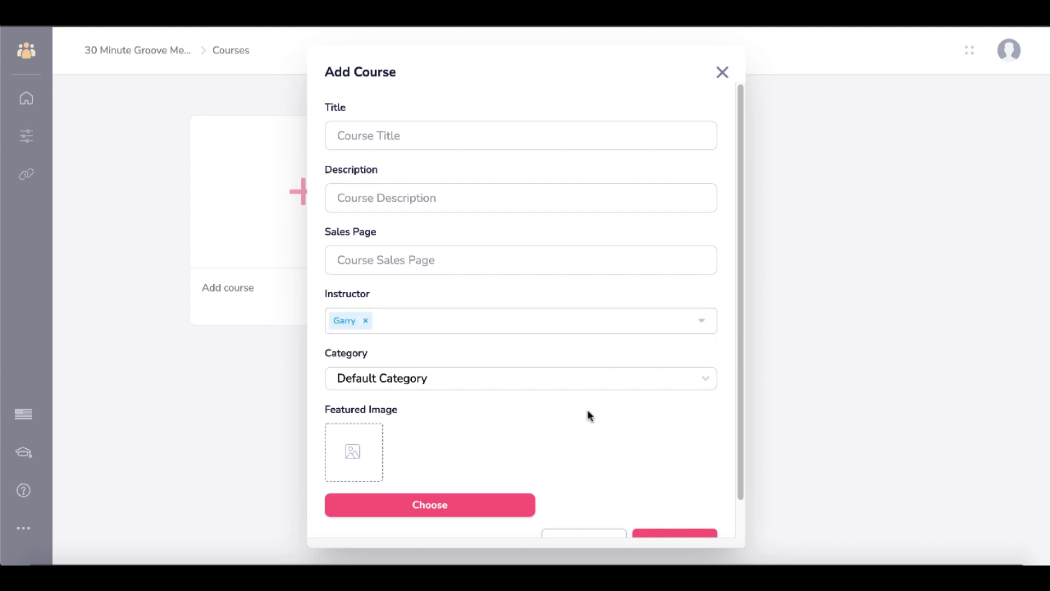
left_click(574, 380)
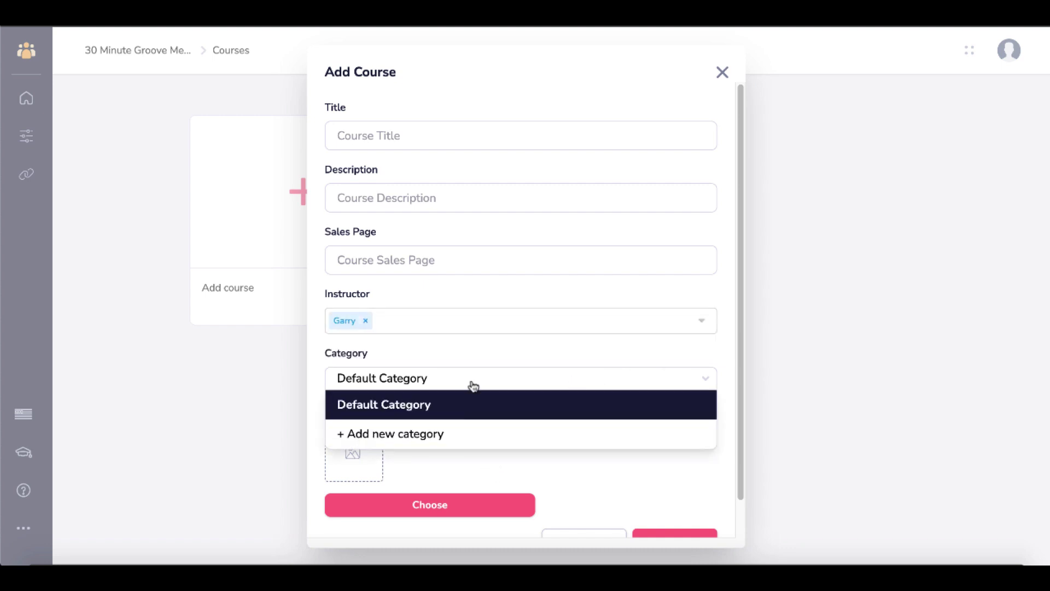
left_click(478, 351)
scroll(461, 440, "down", 1)
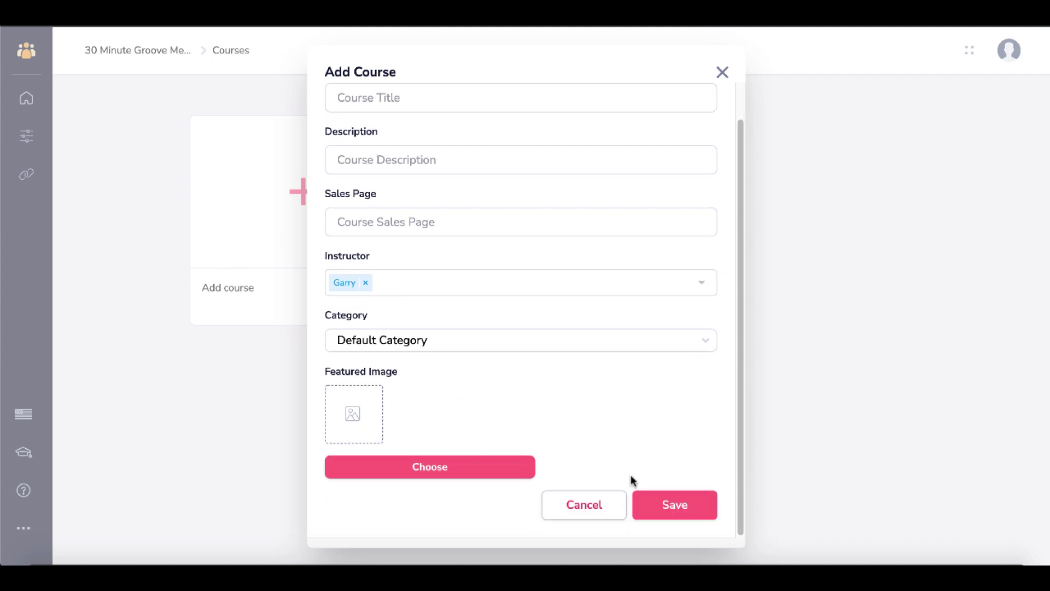
left_click(604, 502)
mouse_move(557, 201)
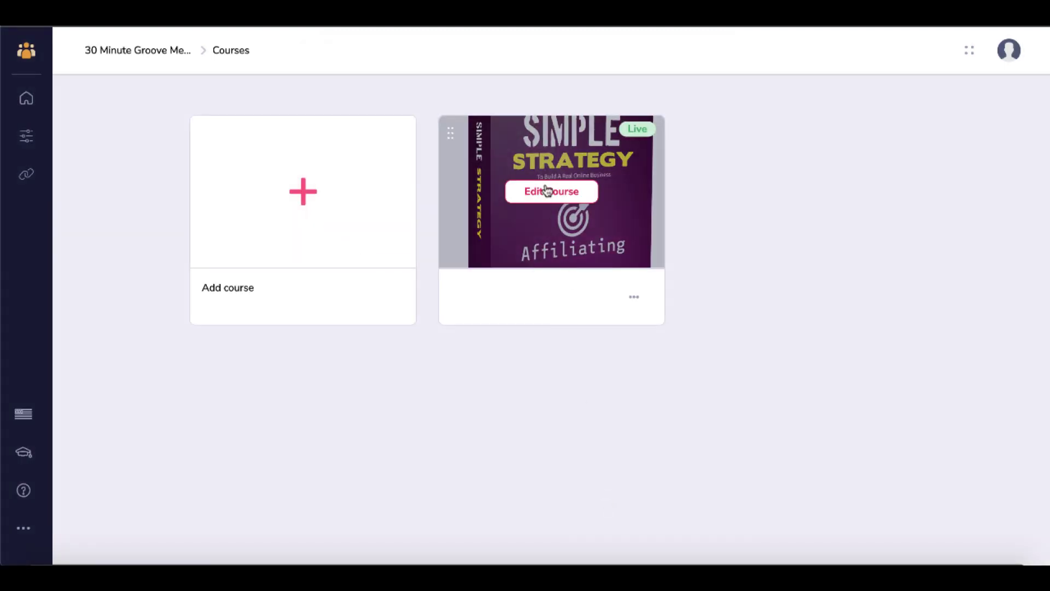
- In the course Outline, move Lesson above Lesson 1 and Lesson 1 below Chapter
left_click(549, 194)
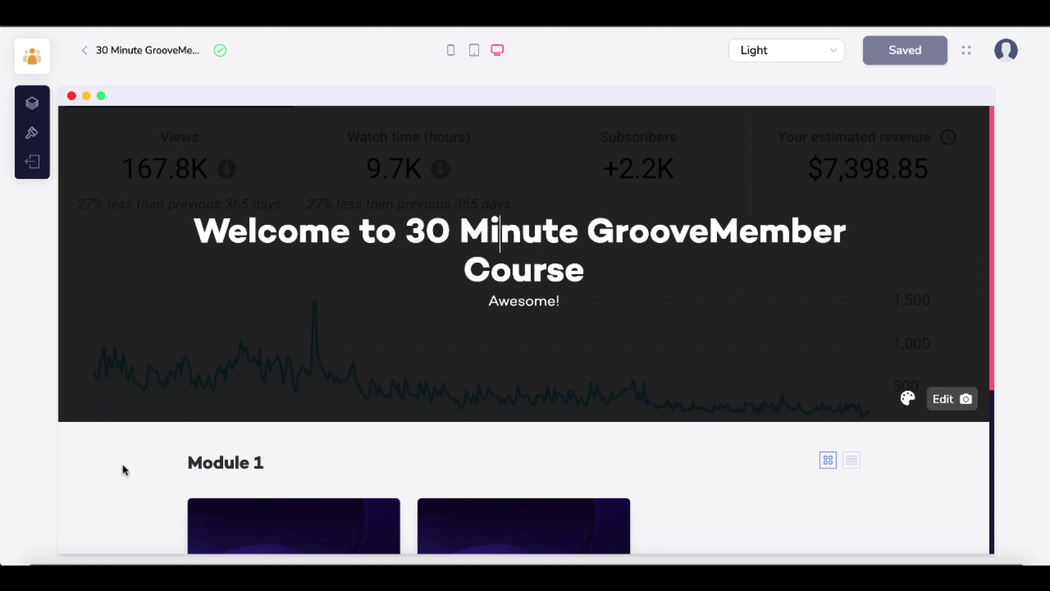
scroll(125, 469, "down", 5)
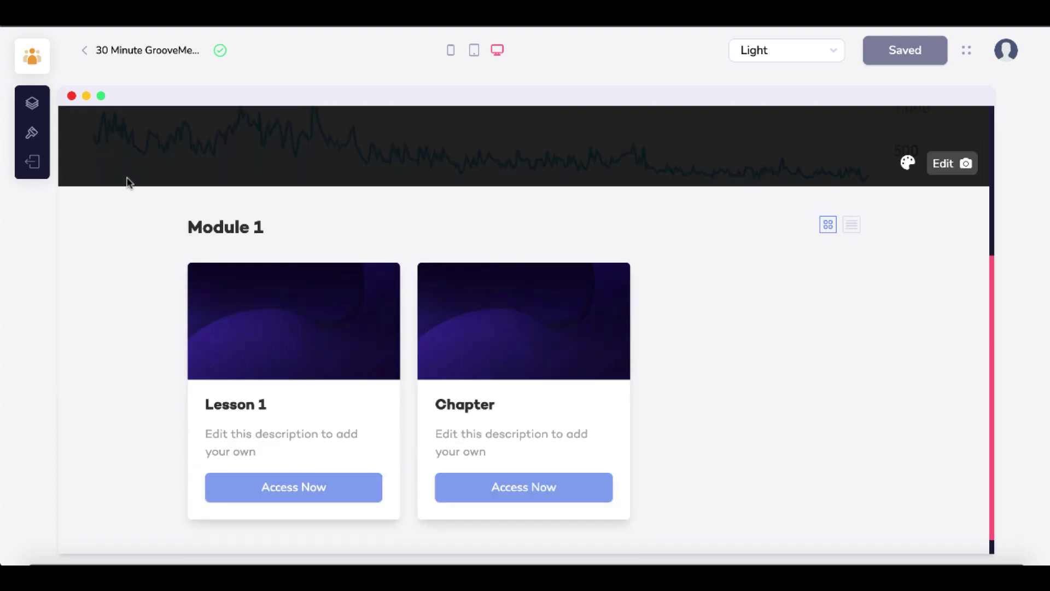
scroll(122, 178, "up", 5)
left_click(36, 108)
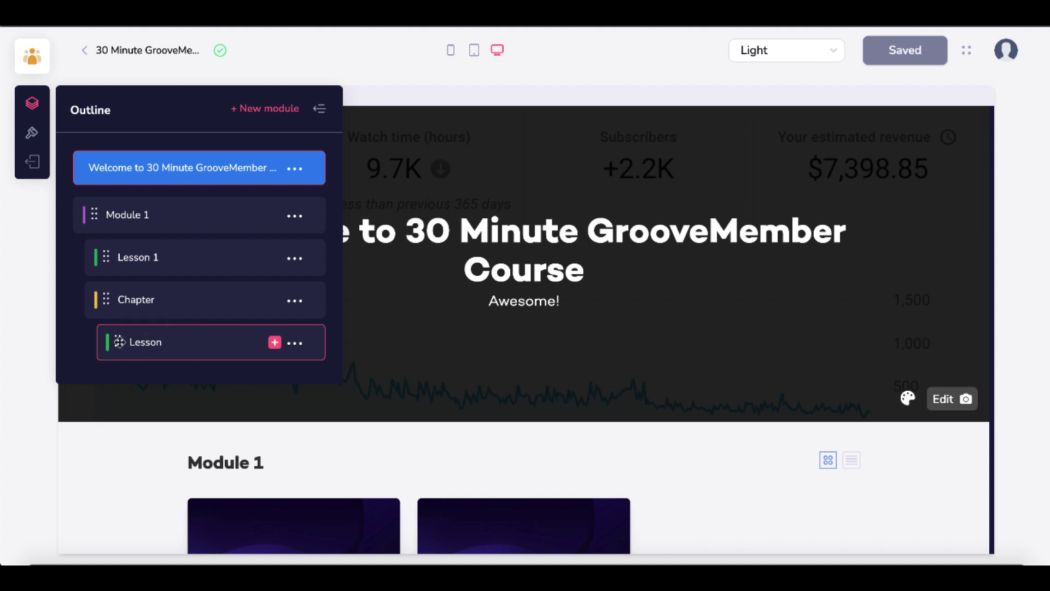
left_click_drag(118, 342, 112, 258)
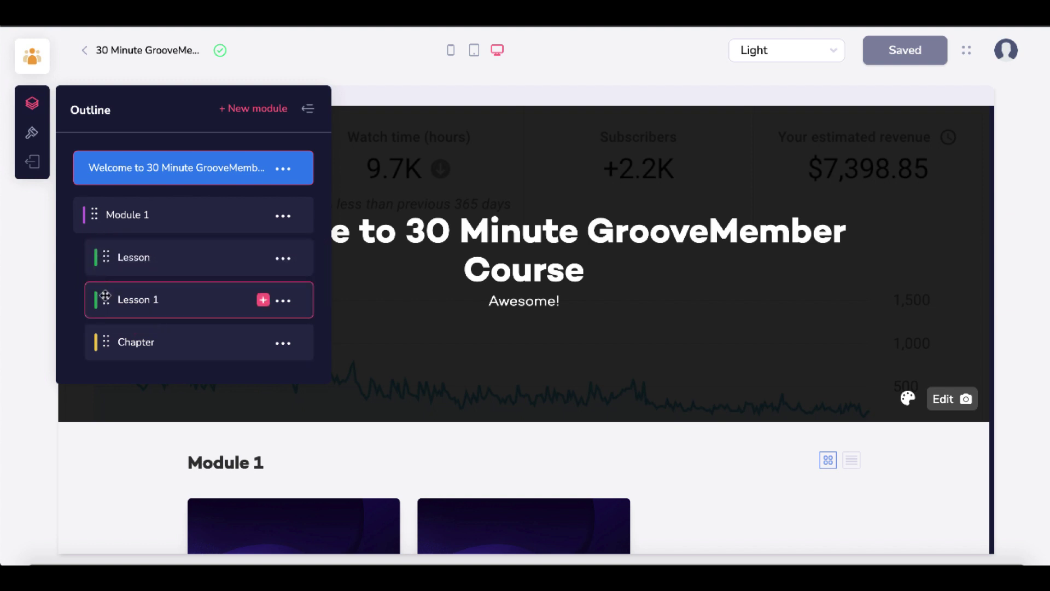
left_click_drag(106, 300, 128, 355)
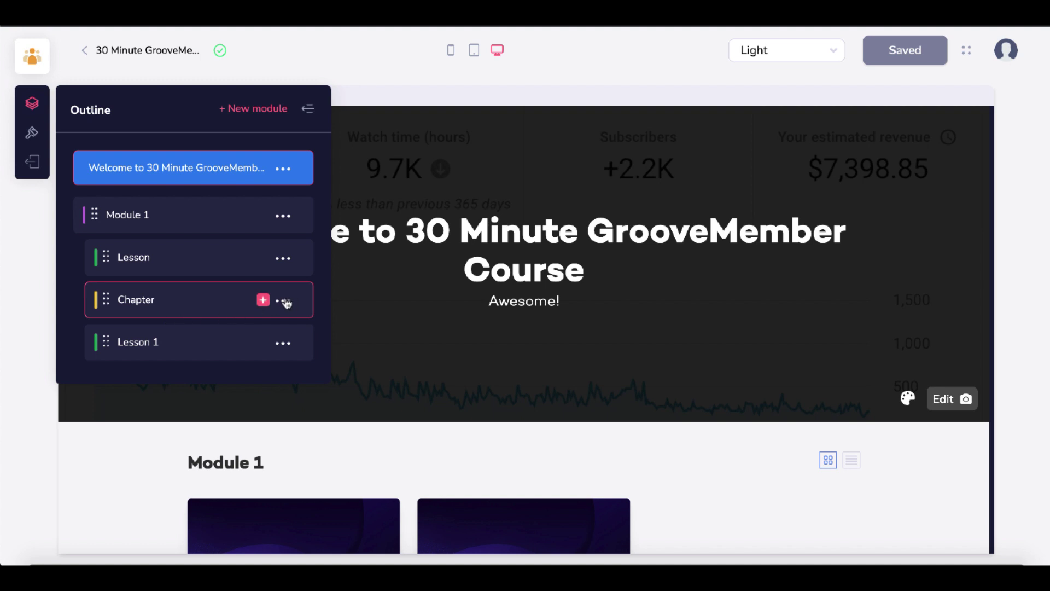
- Add a new chapter, place Default Lesson above Chapter Name, and close the Outline
left_click(266, 302)
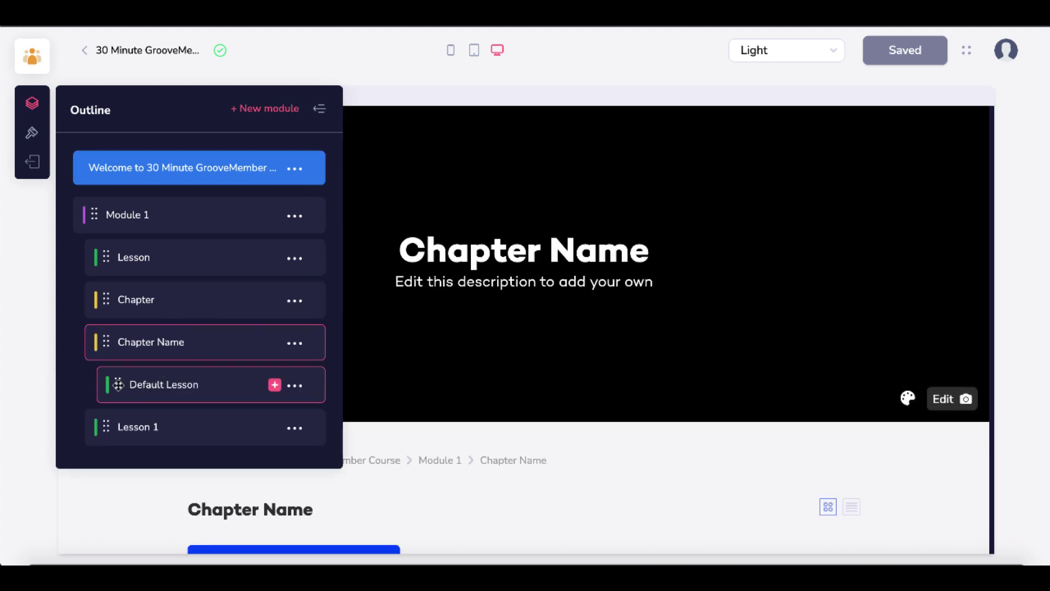
left_click_drag(118, 384, 120, 340)
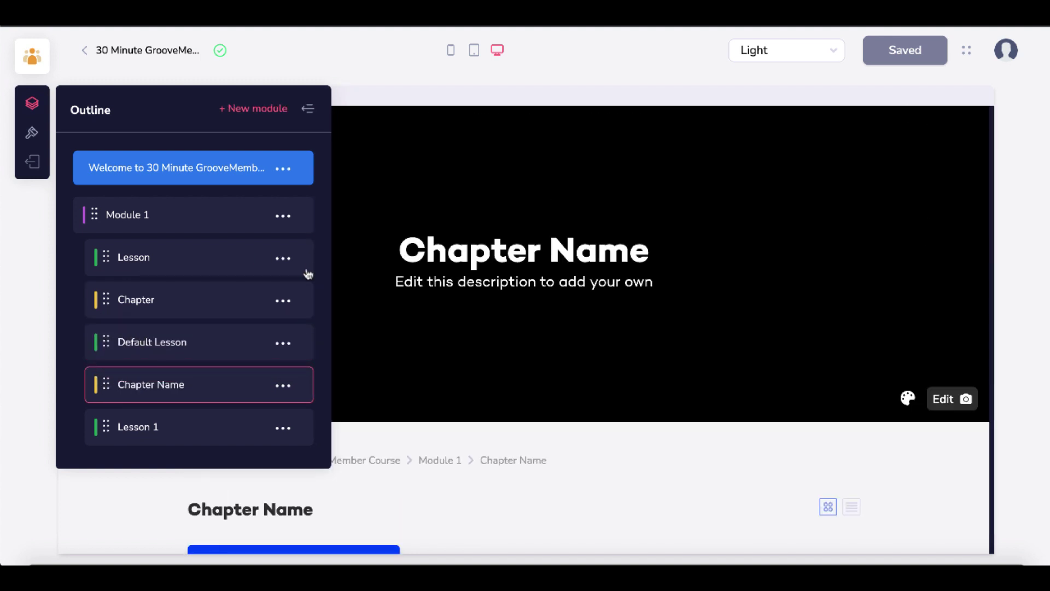
left_click(310, 113)
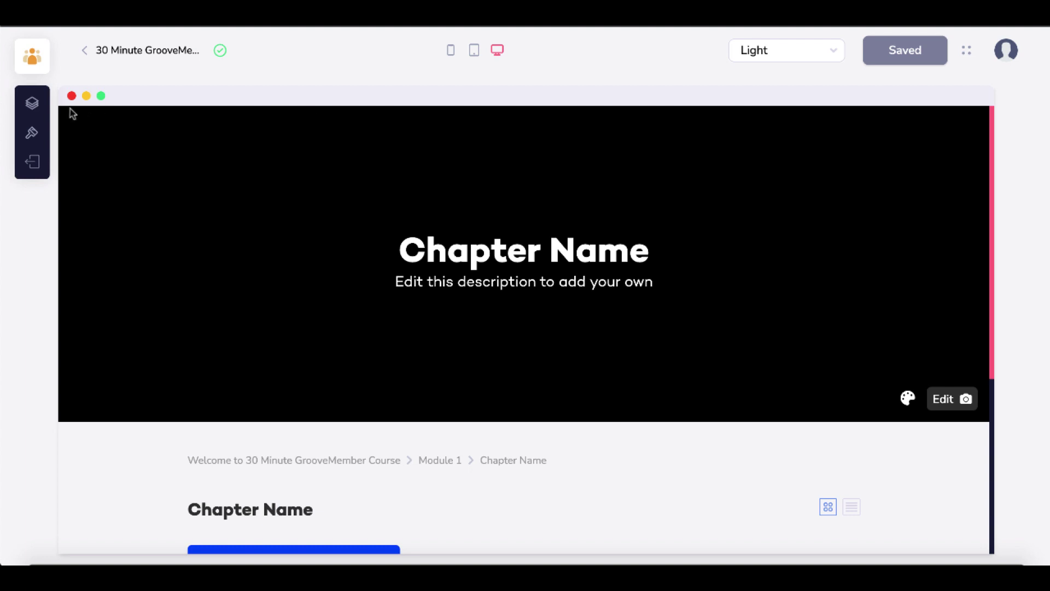
- Reopen the course editor and switch Module 1's items to list view
left_click(86, 55)
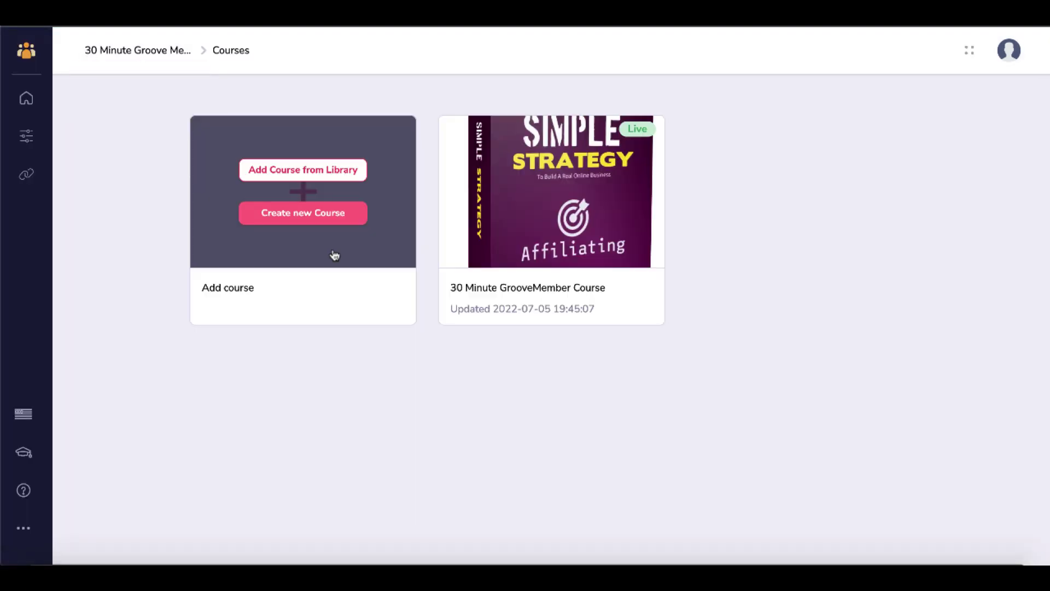
mouse_move(536, 229)
left_click(542, 198)
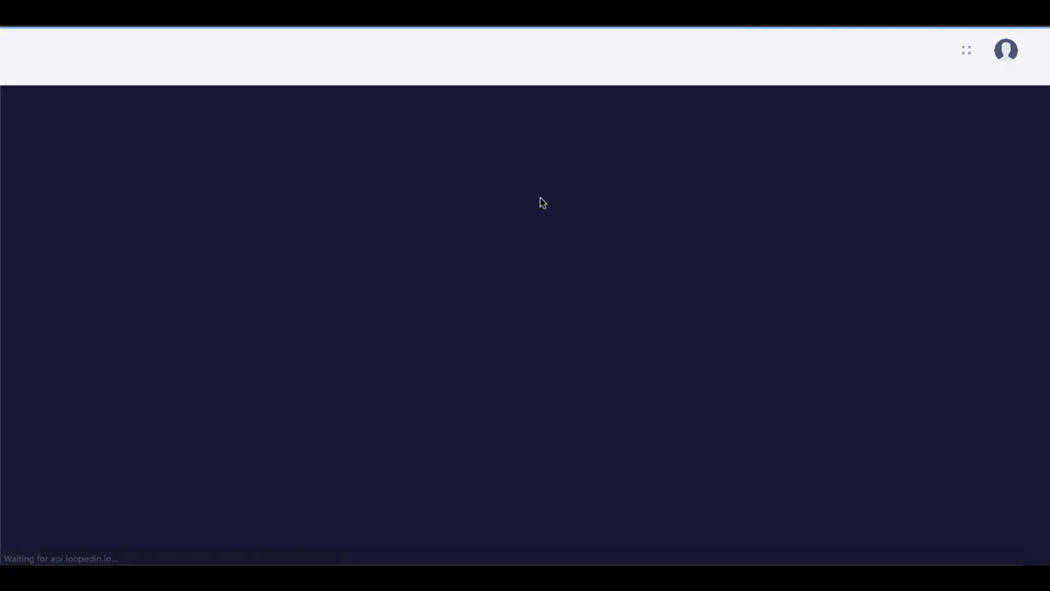
scroll(645, 382, "down", 5)
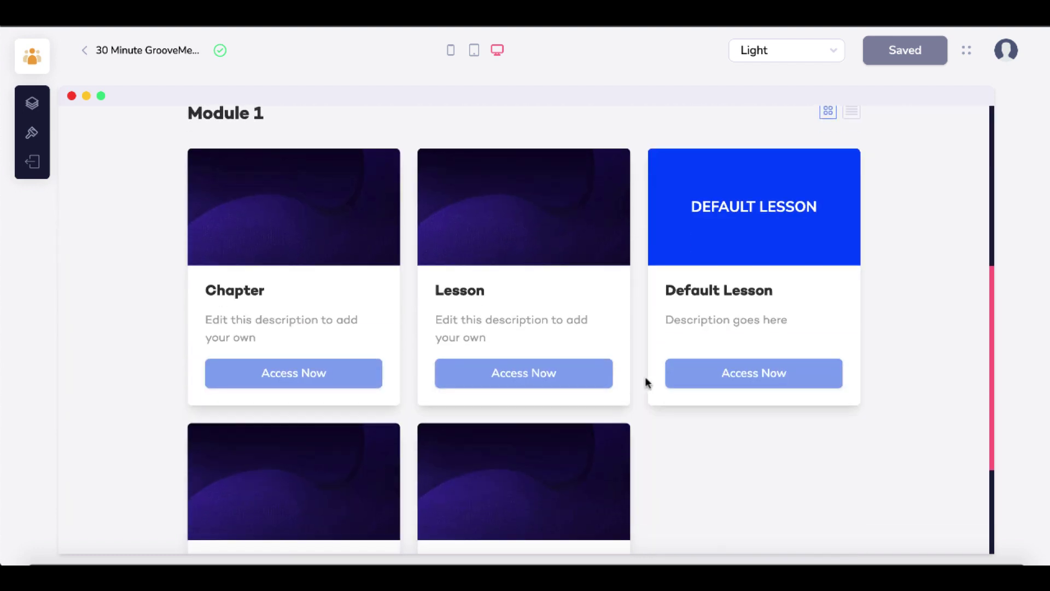
scroll(725, 296, "down", 3)
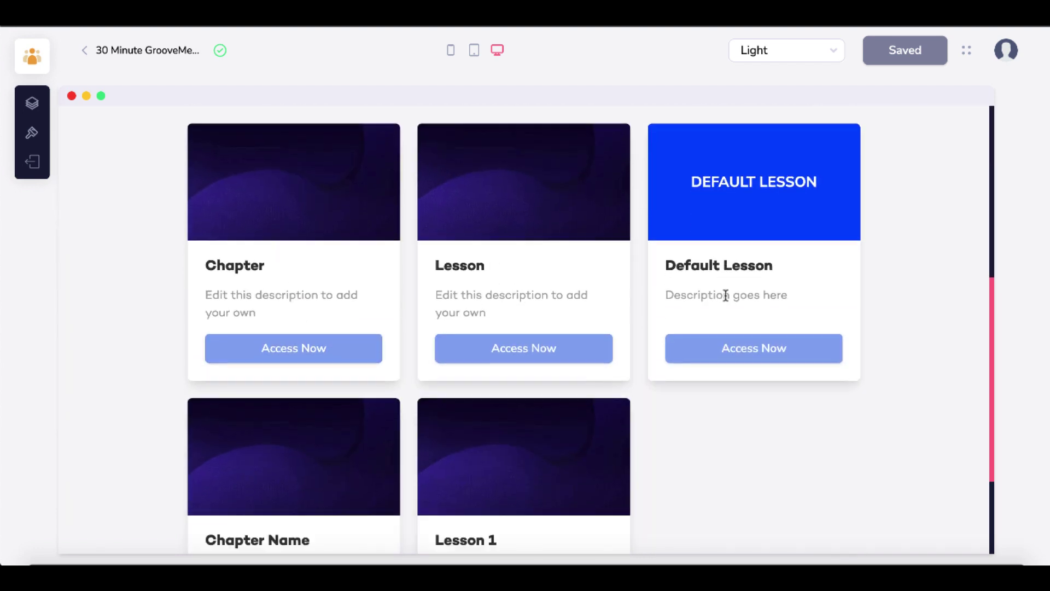
scroll(697, 372, "up", 8)
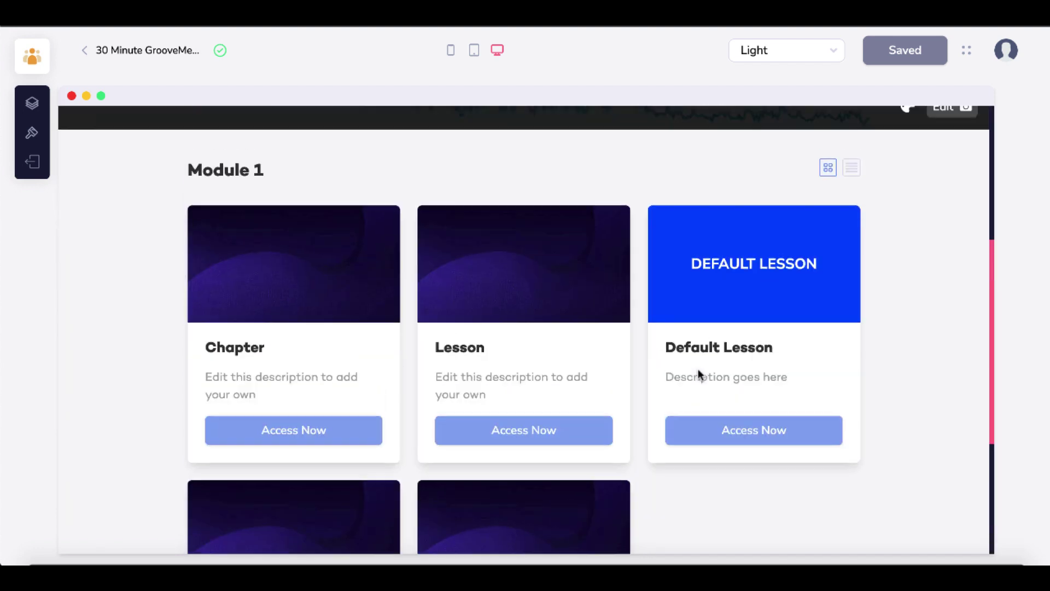
scroll(903, 331, "down", 2)
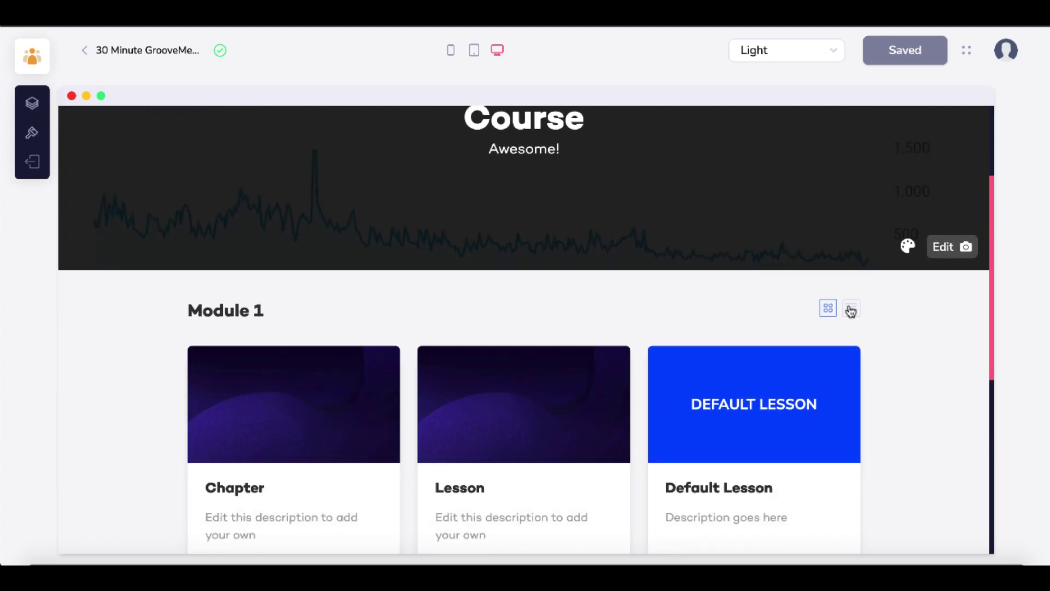
left_click(851, 309)
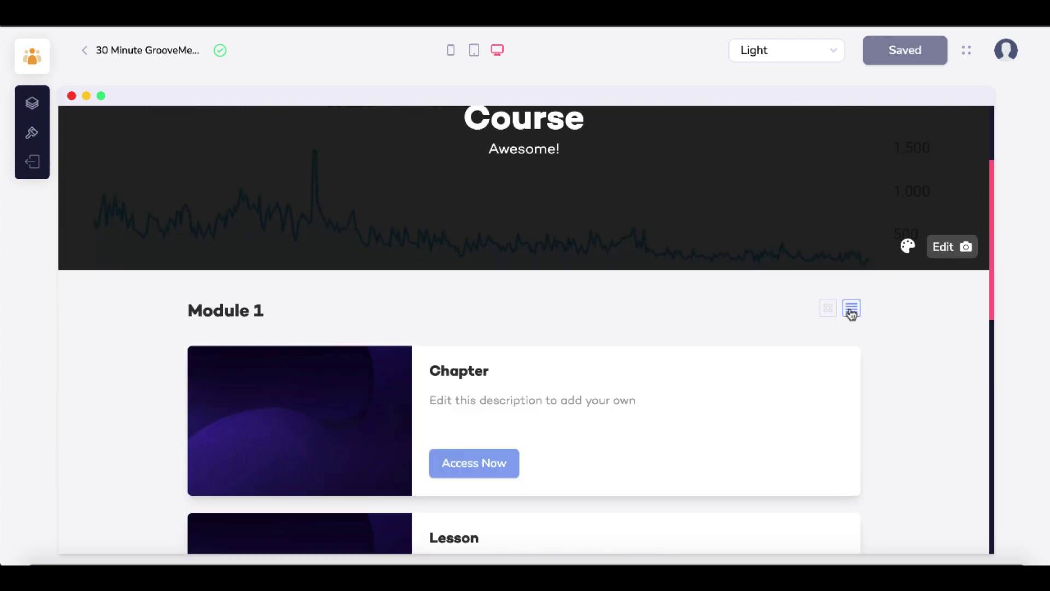
- Scroll through the list-style course page and bring up the page theme choices
scroll(819, 397, "down", 1)
scroll(819, 397, "down", 8)
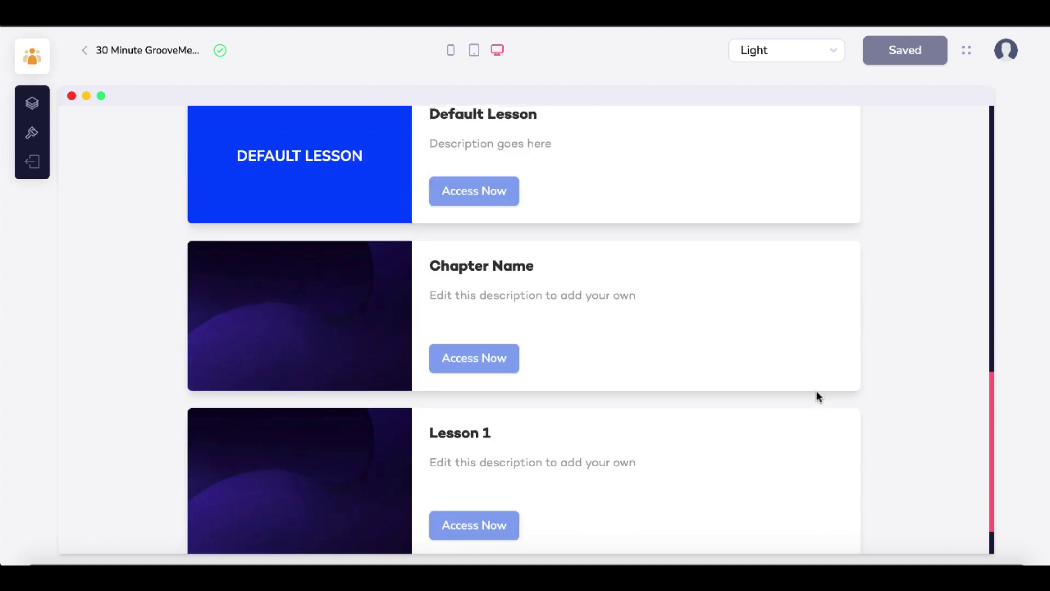
scroll(819, 397, "up", 9)
scroll(819, 398, "up", 4)
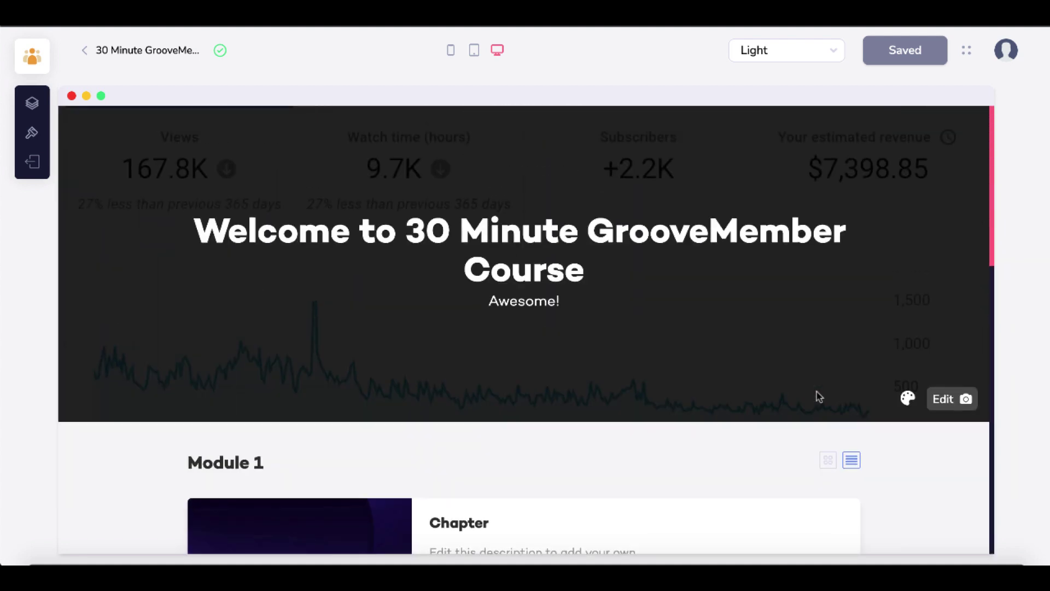
left_click(833, 49)
- Try the Dark theme, then a Custom theme, inspecting its Body, Section and Button colours
left_click(760, 105)
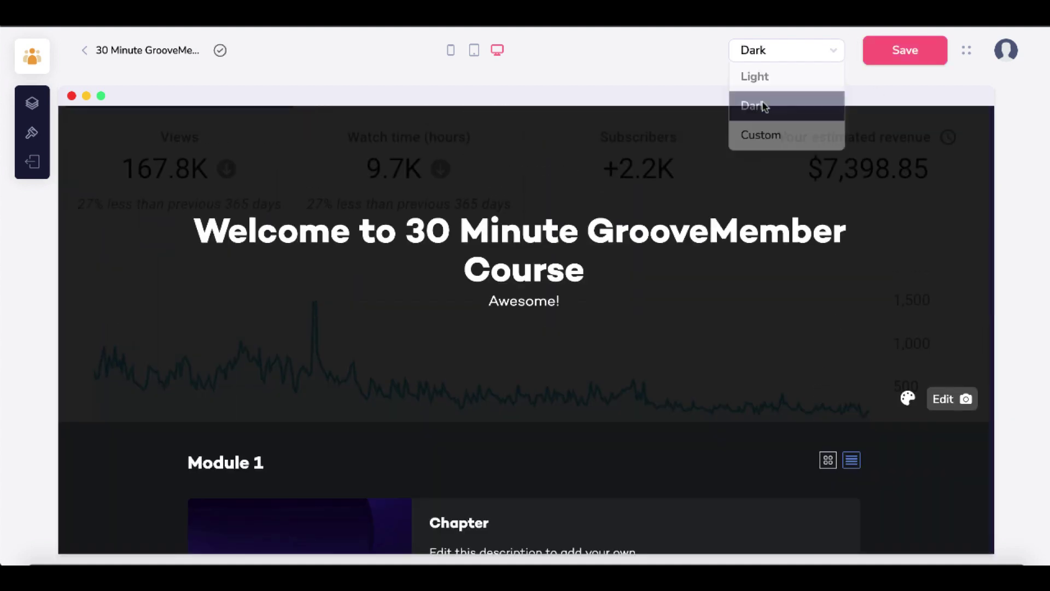
left_click(823, 54)
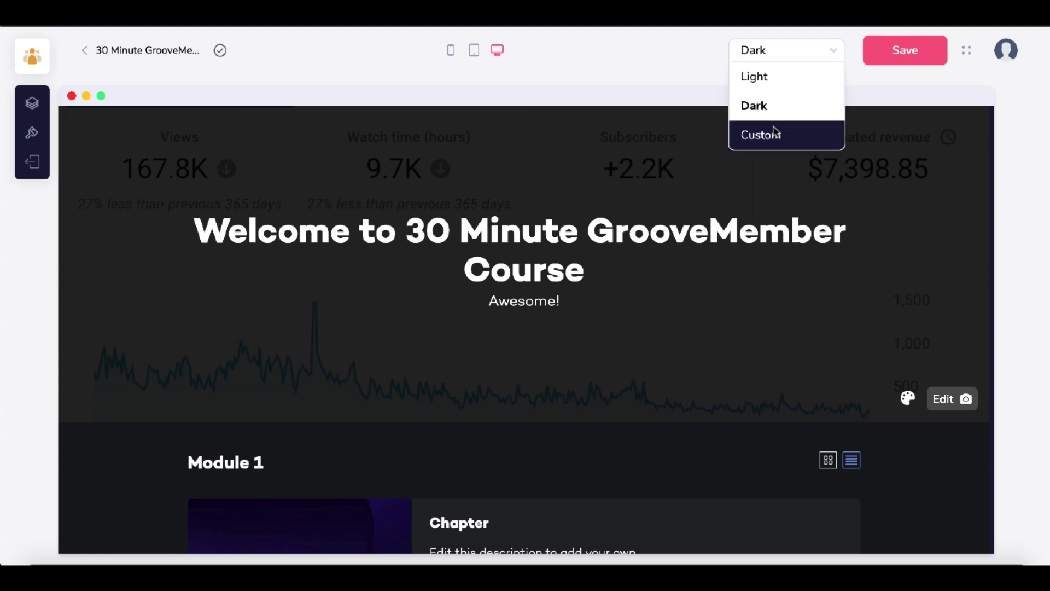
left_click(776, 133)
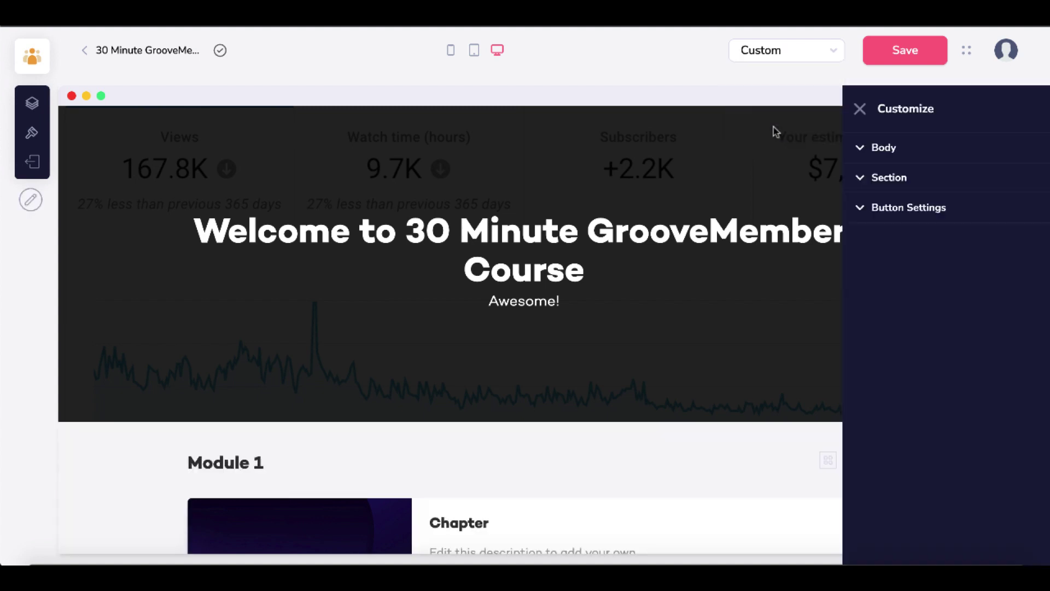
left_click(862, 149)
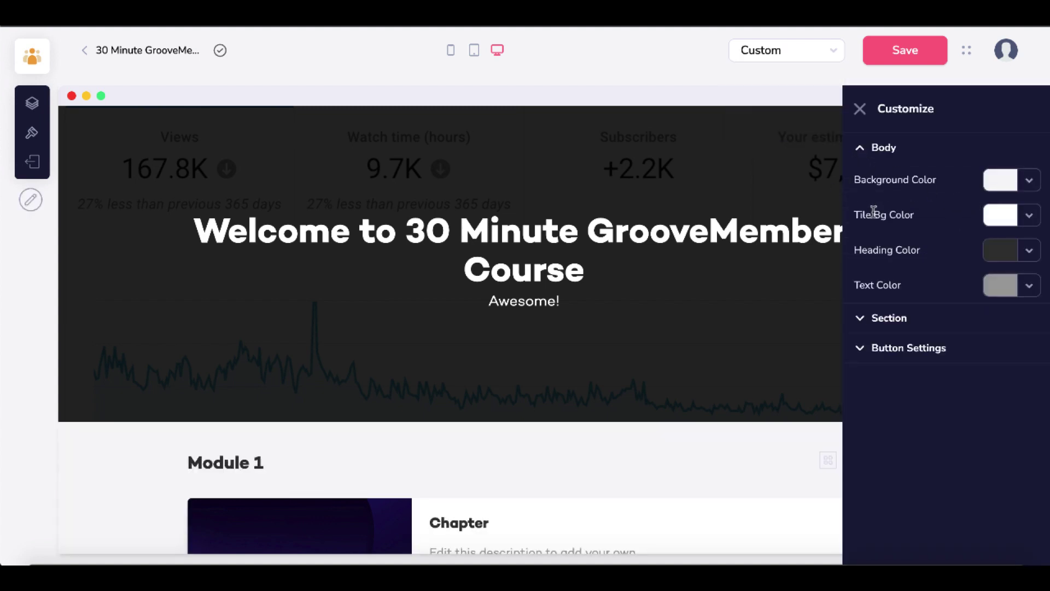
left_click(861, 317)
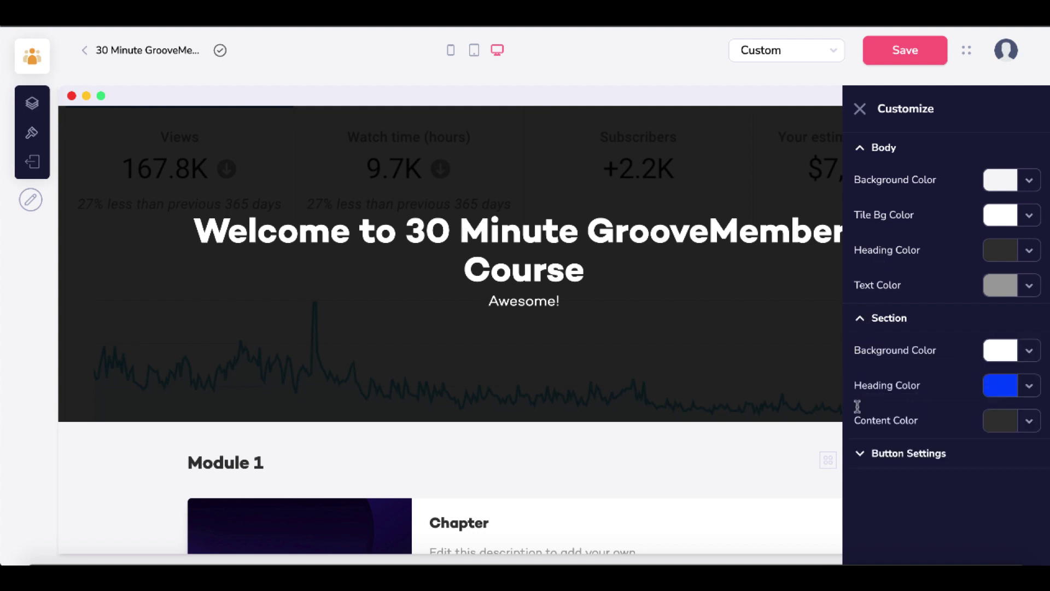
left_click(859, 457)
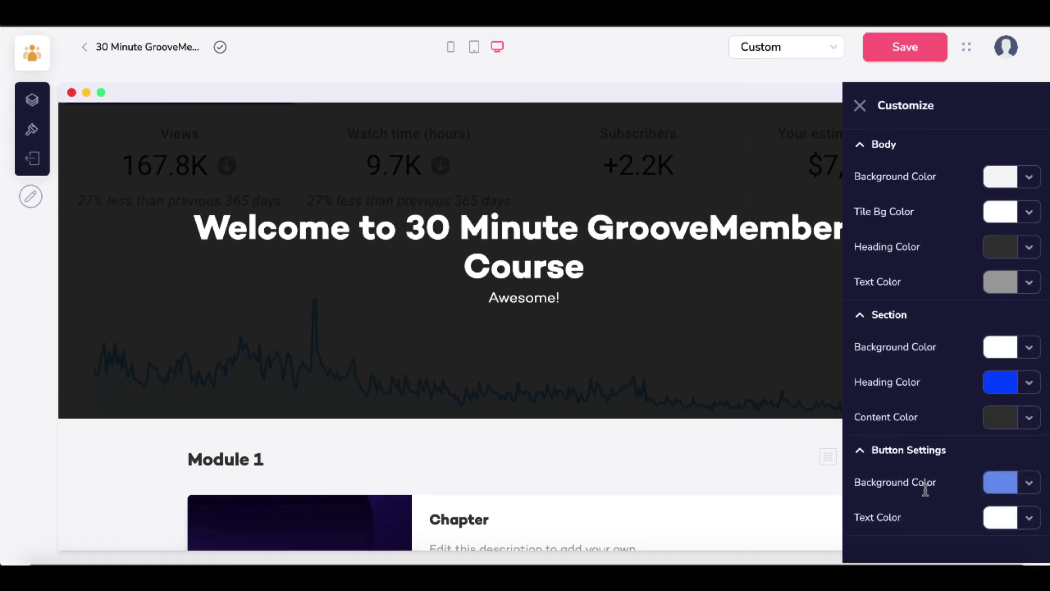
left_click(1033, 487)
scroll(936, 544, "down", 3)
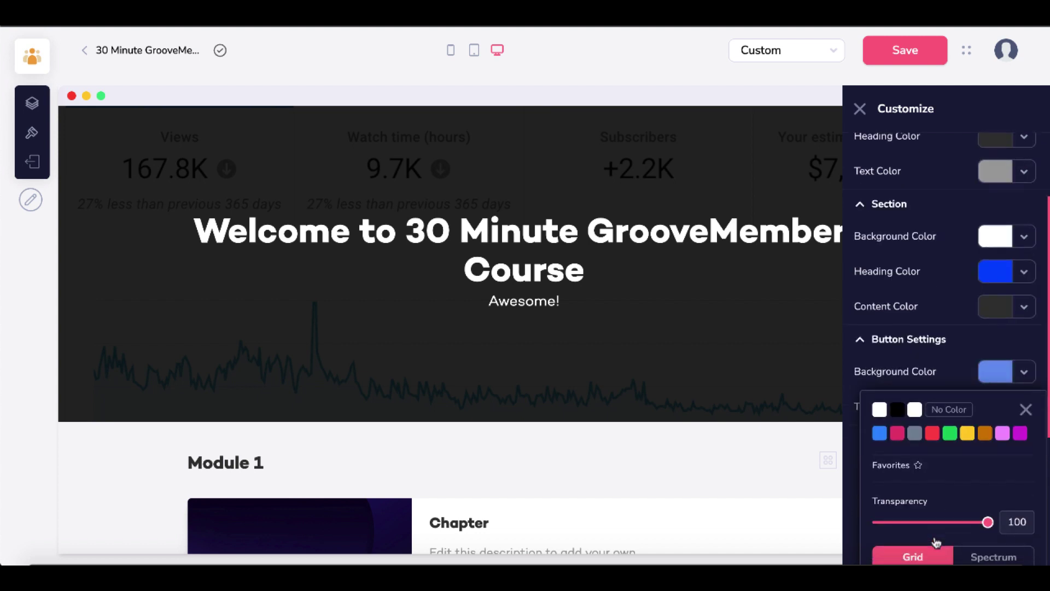
left_click(1027, 405)
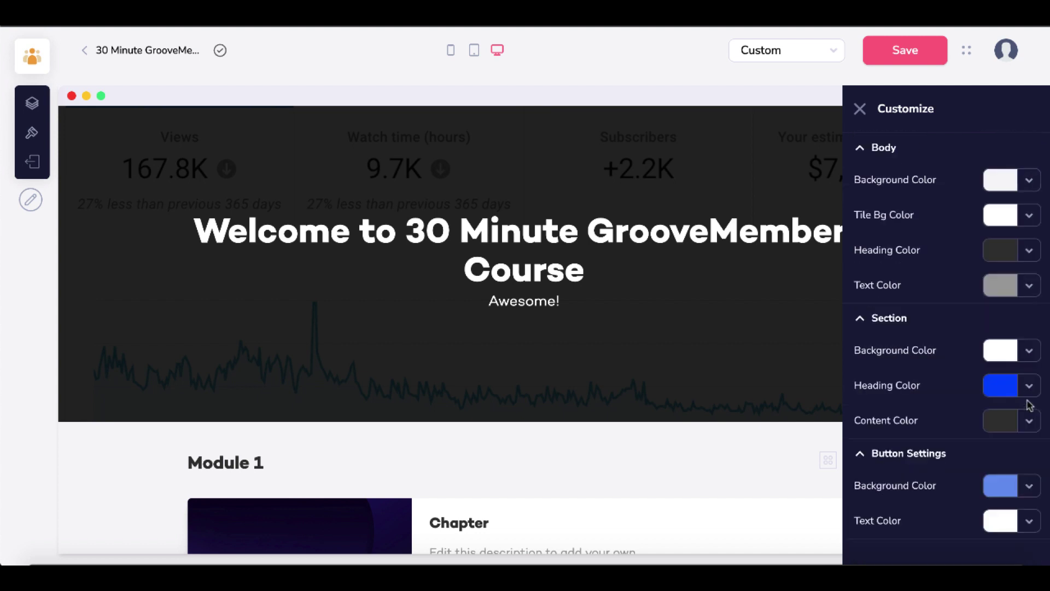
left_click(864, 156)
left_click(860, 109)
- Switch the course page back to the Light theme, confirming the custom settings are discarded
left_click(835, 52)
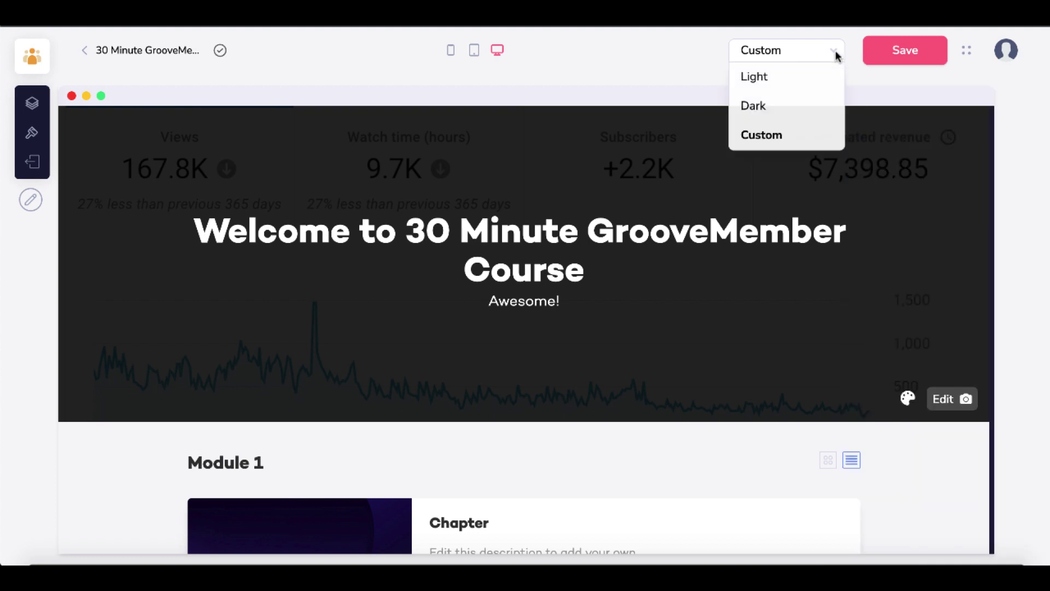
left_click(796, 77)
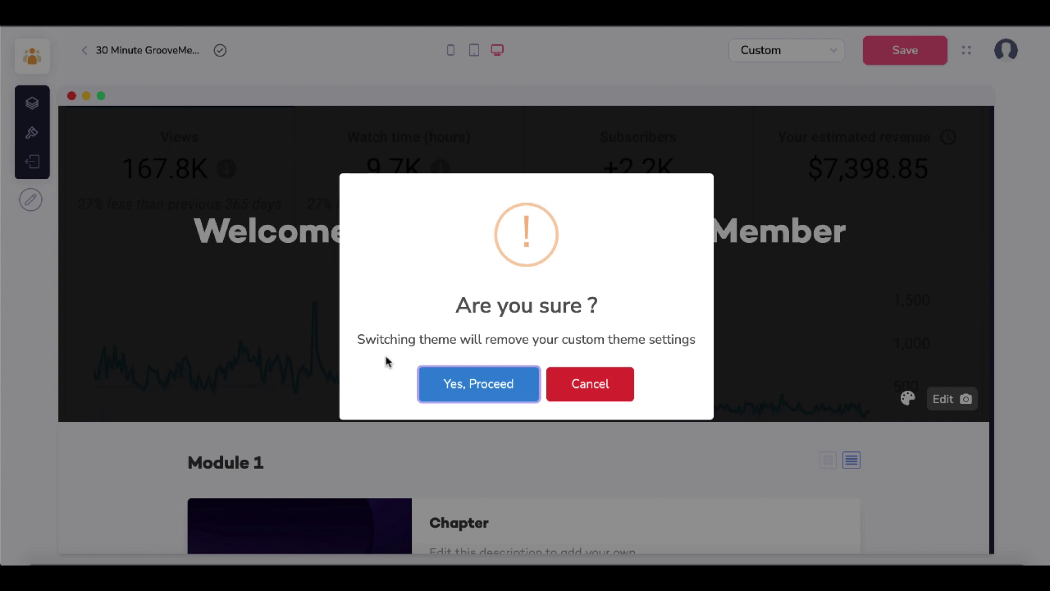
left_click(490, 385)
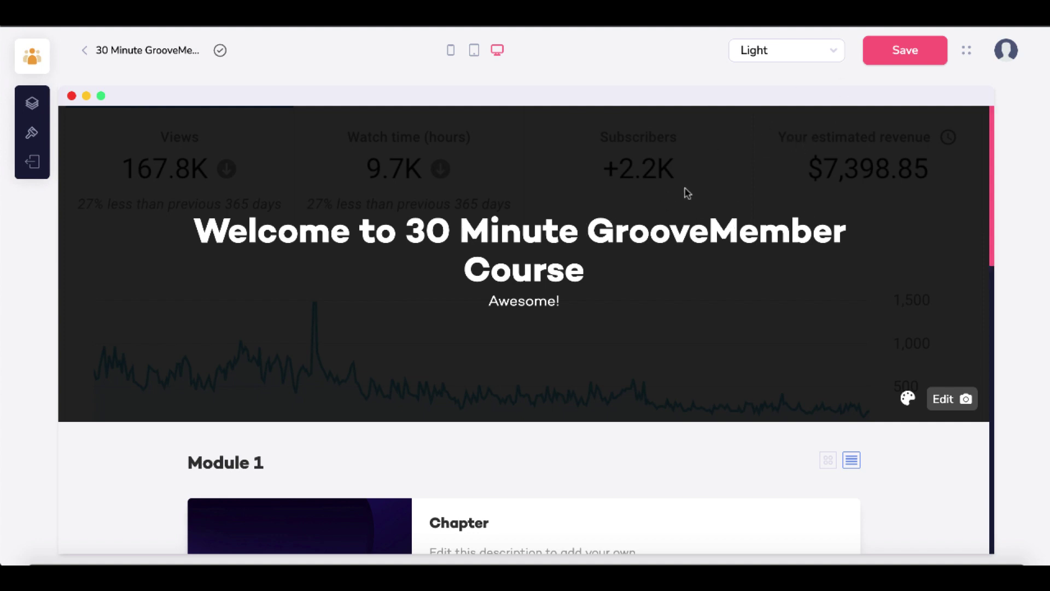
scroll(685, 358, "down", 10)
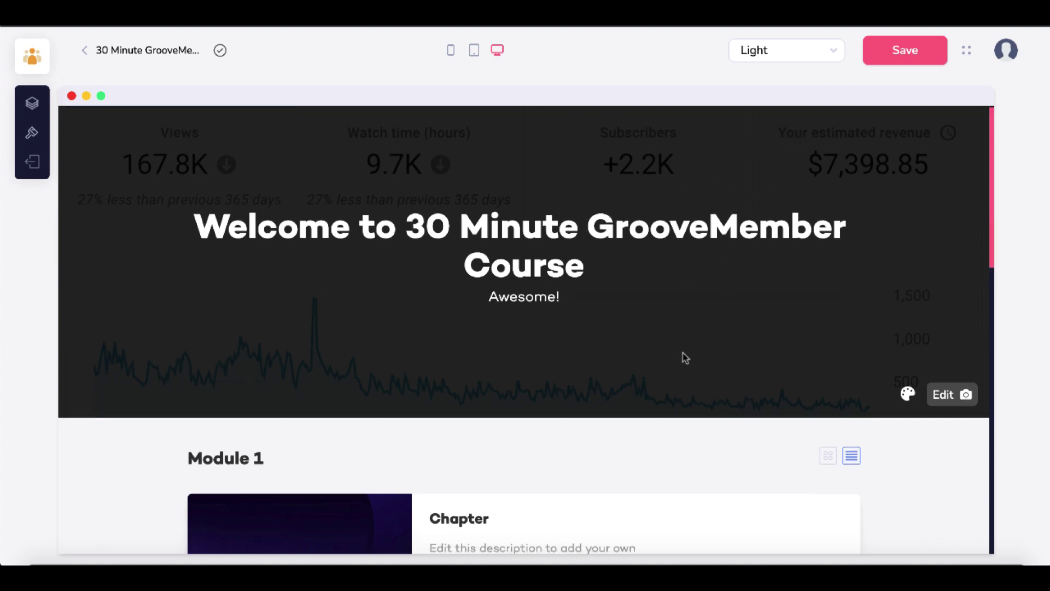
scroll(685, 357, "up", 10)
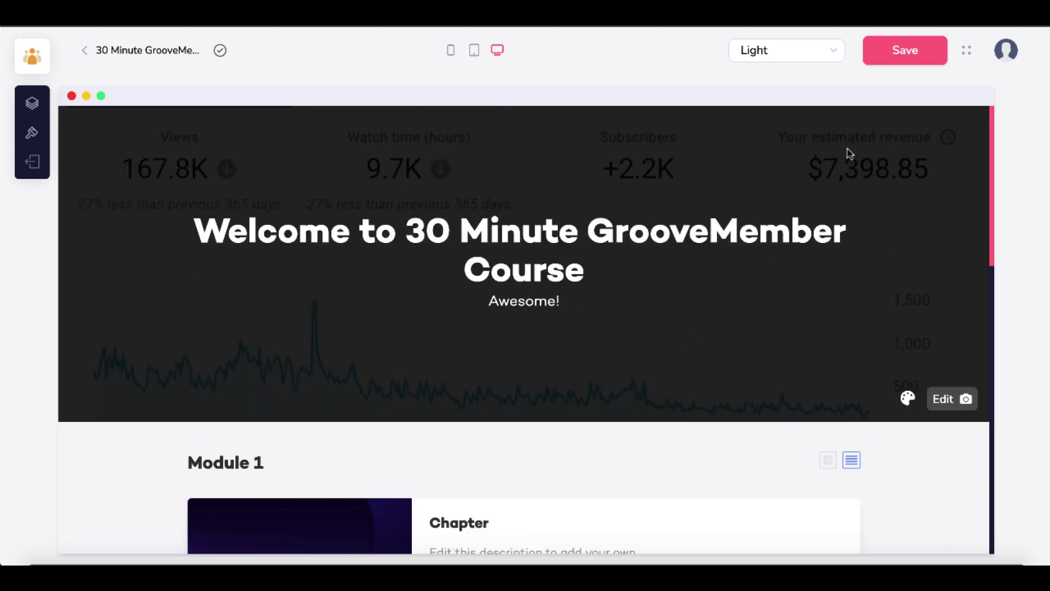
- Leave the course editor for the membership dashboard and open Manage Members
left_click(84, 53)
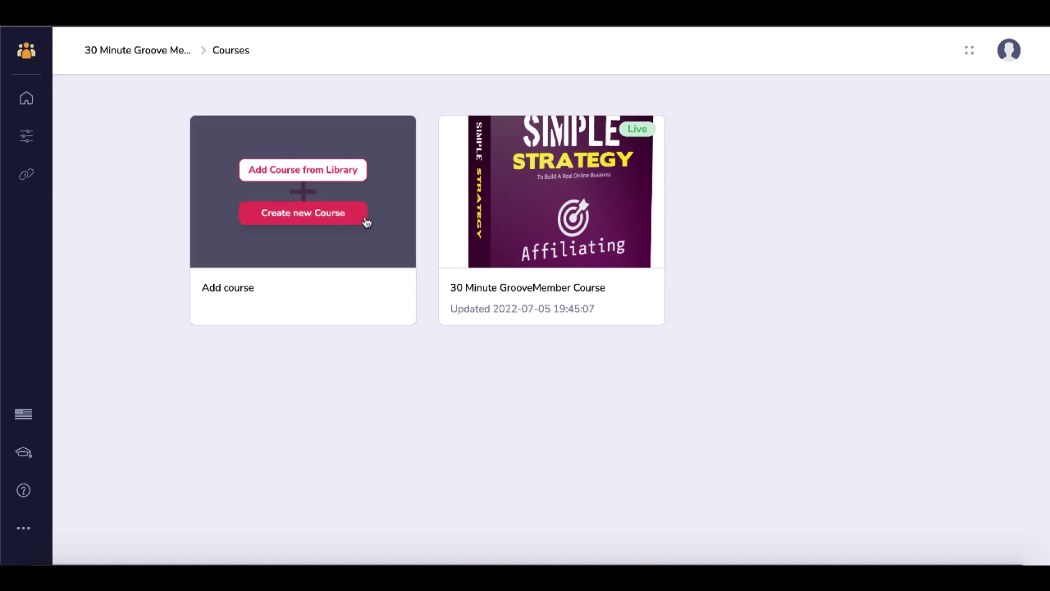
left_click(33, 135)
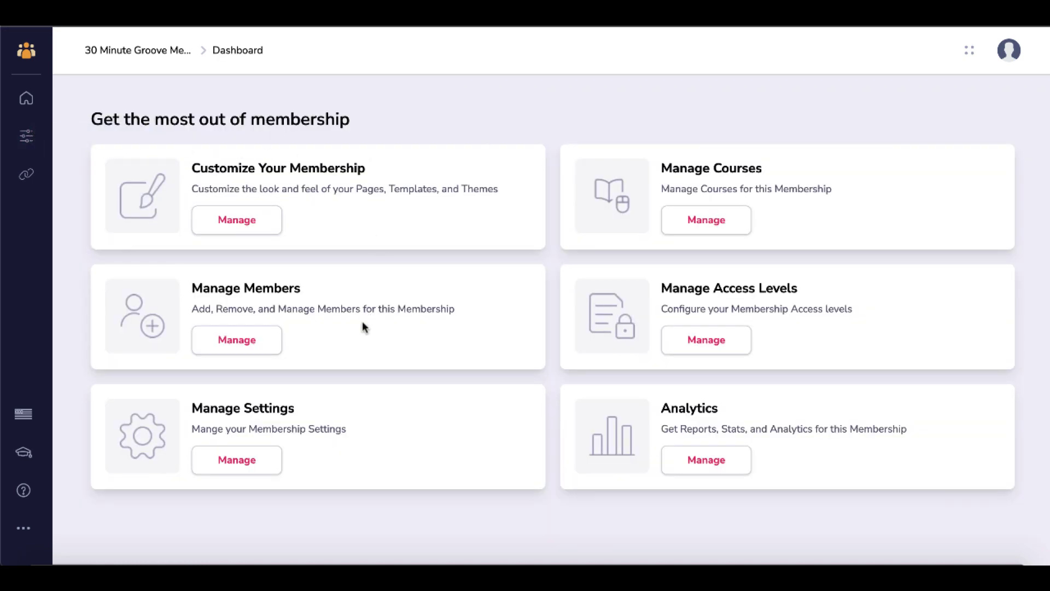
left_click(262, 338)
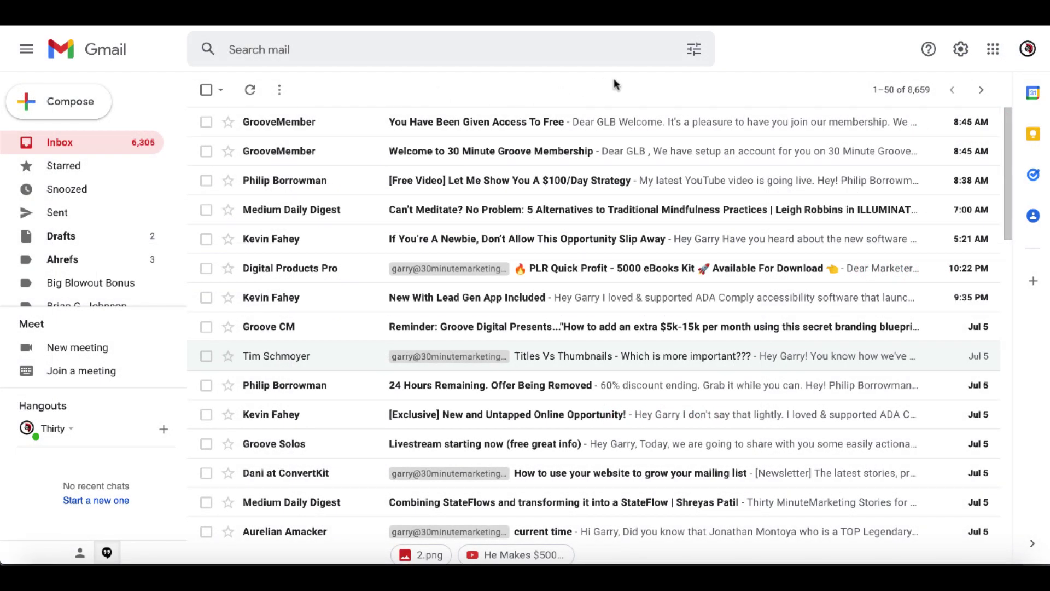
- Open the 'Welcome to 30 Minute Groove Membership' email and follow its Login link
left_click(565, 155)
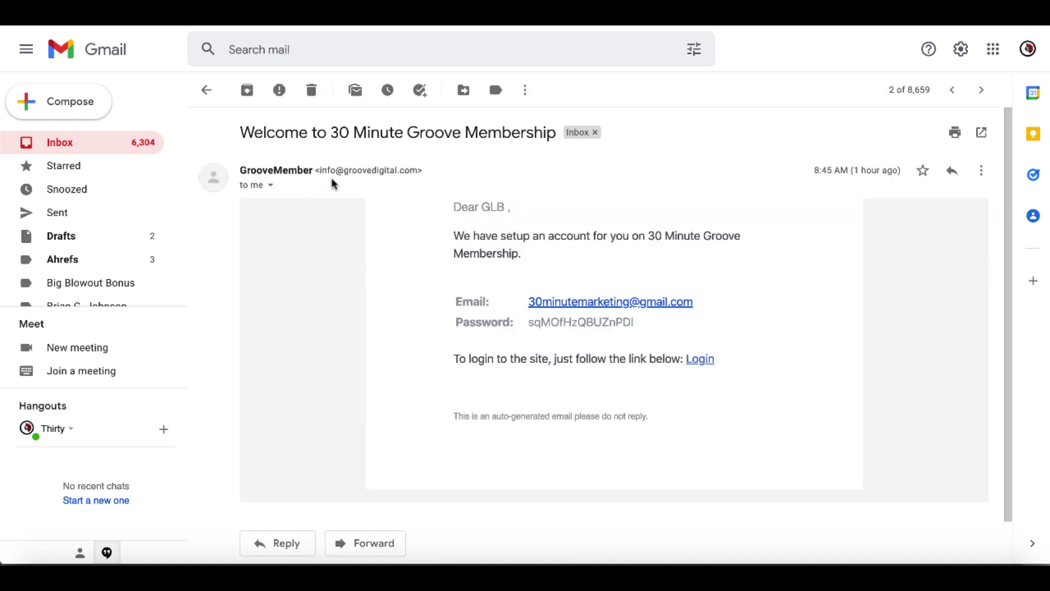
left_click_drag(418, 172, 346, 169)
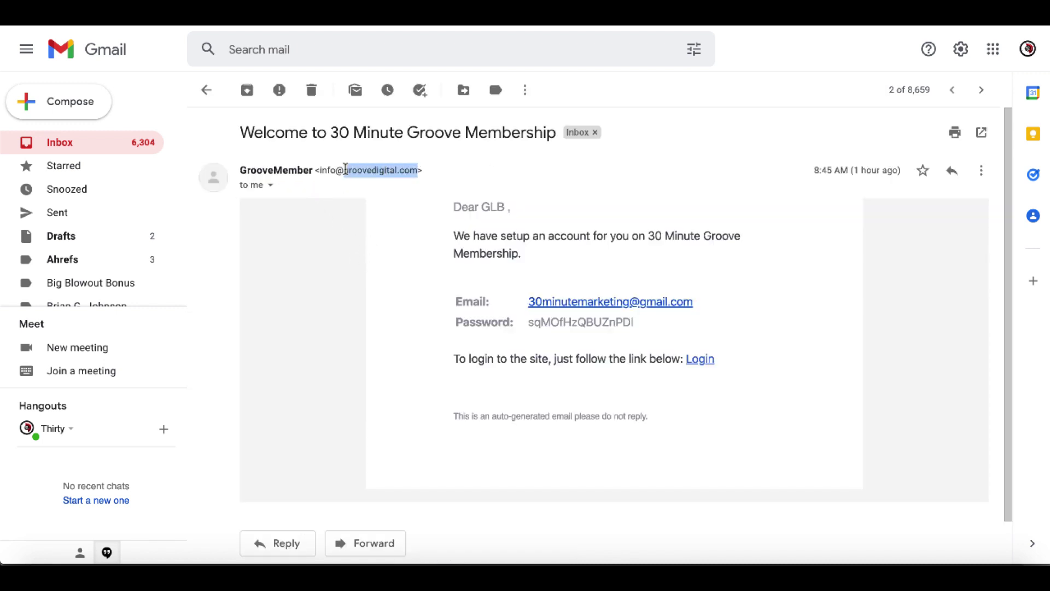
left_click(336, 229)
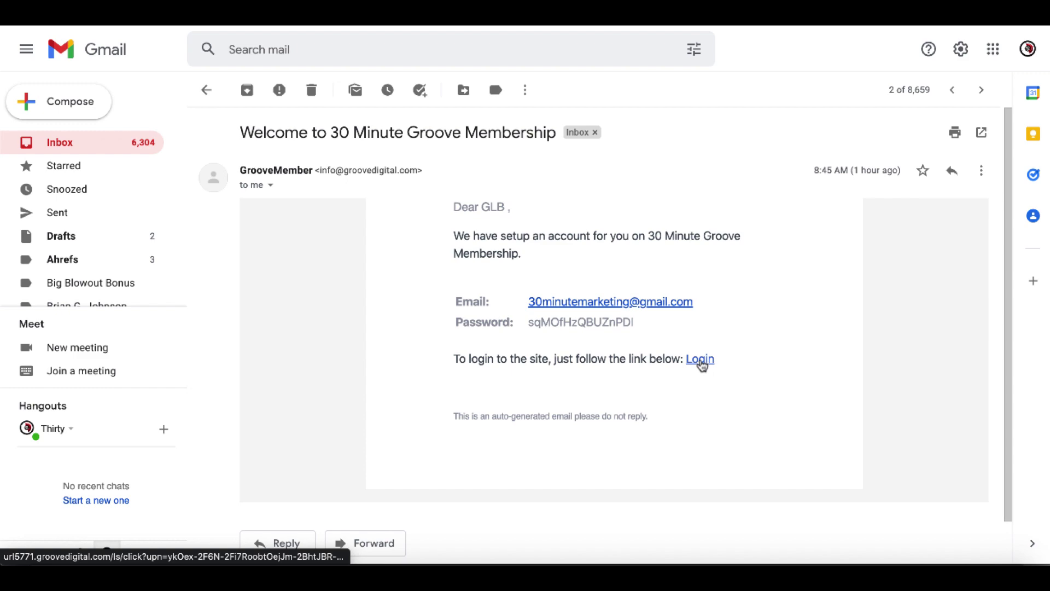
left_click(702, 360)
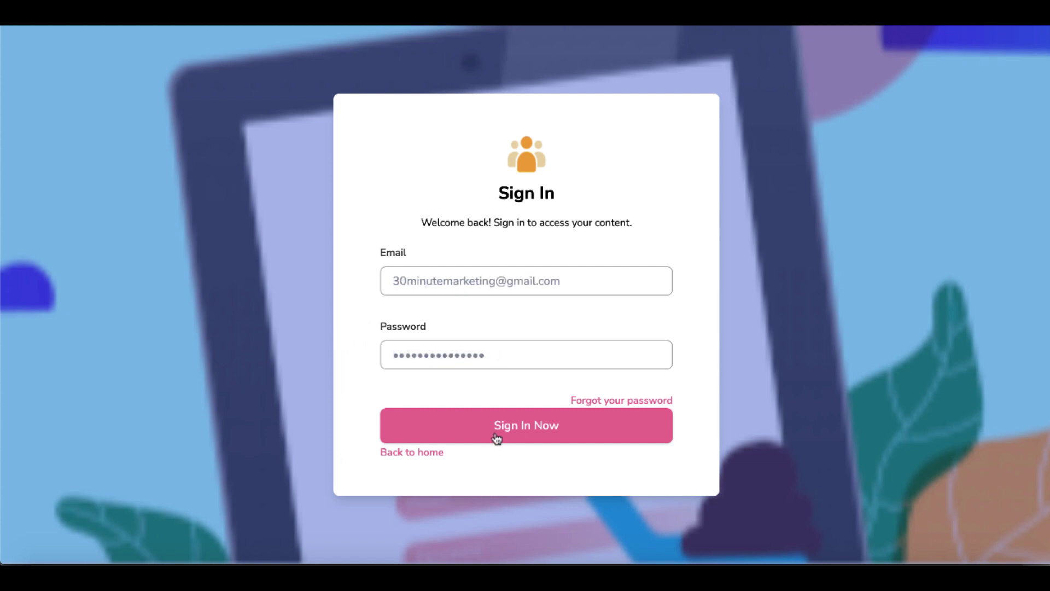
- Sign in as the new member and scroll through My Courses showing the 30 Minute GrooveMember Course
left_click(498, 436)
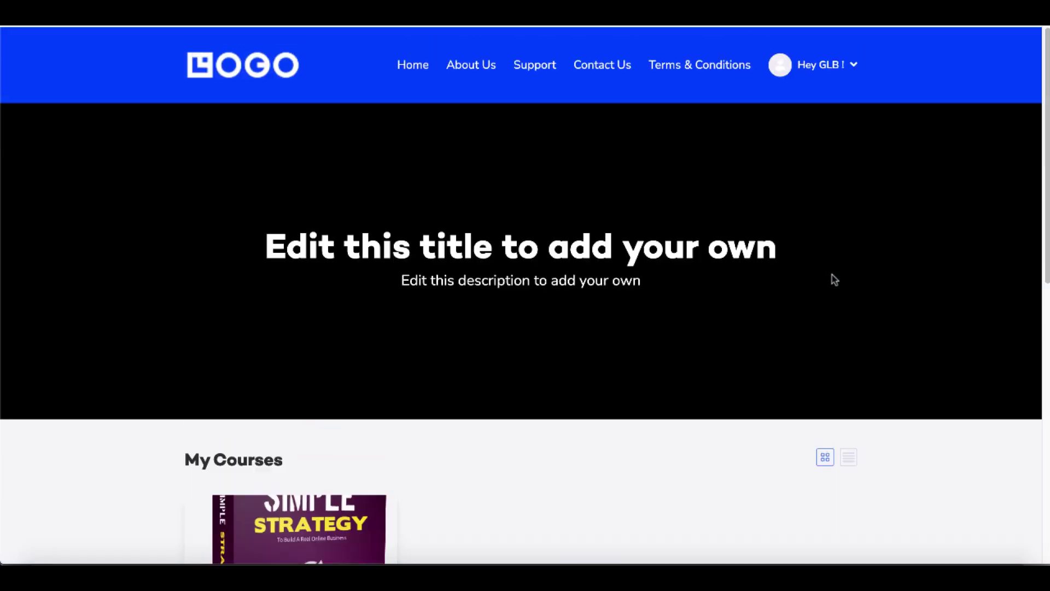
scroll(788, 228, "down", 5)
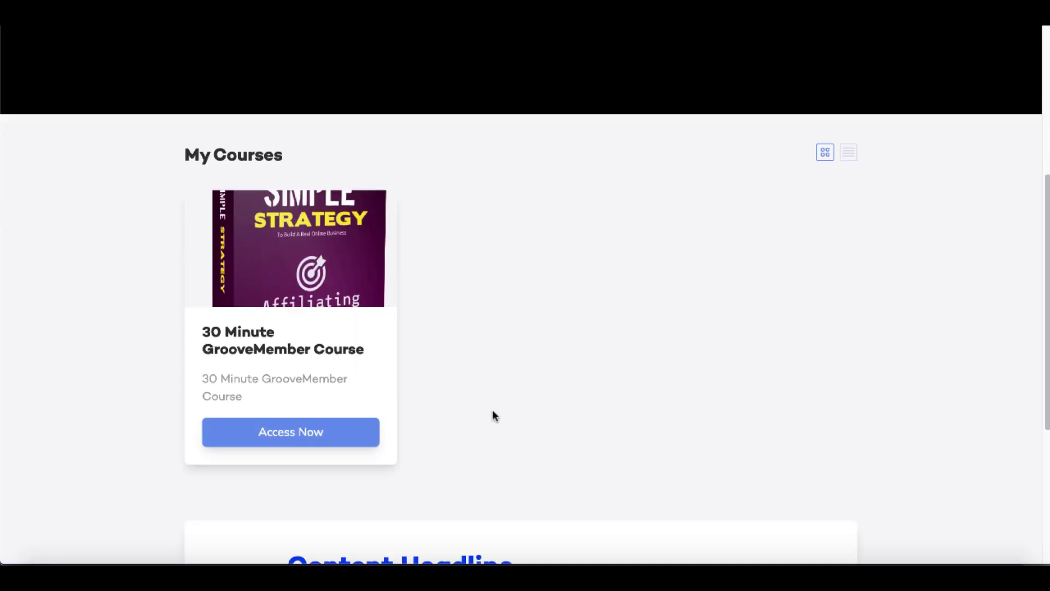
scroll(493, 415, "down", 4)
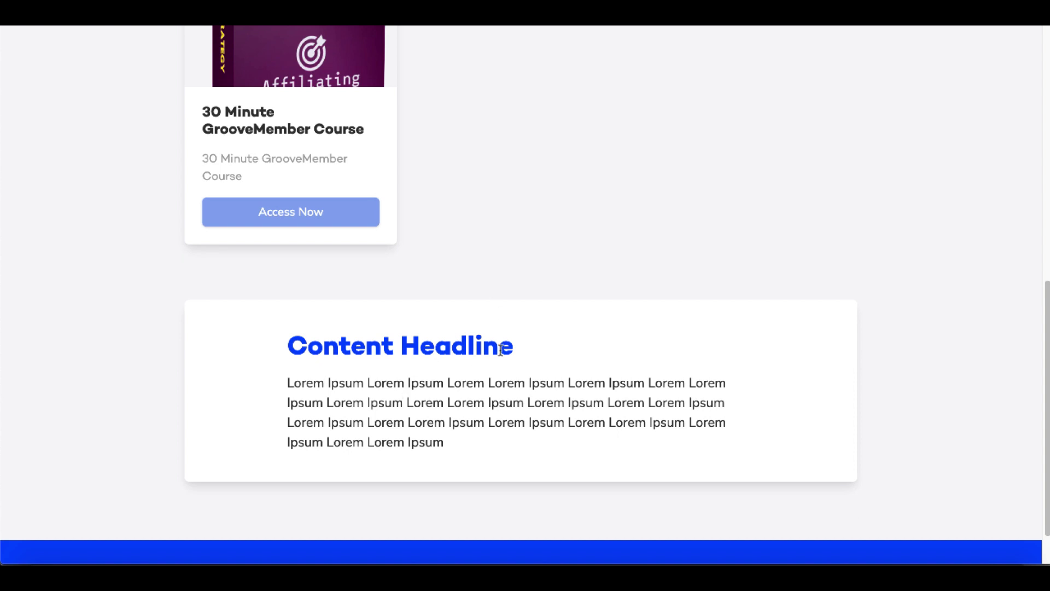
scroll(462, 388, "up", 1)
scroll(531, 383, "up", 4)
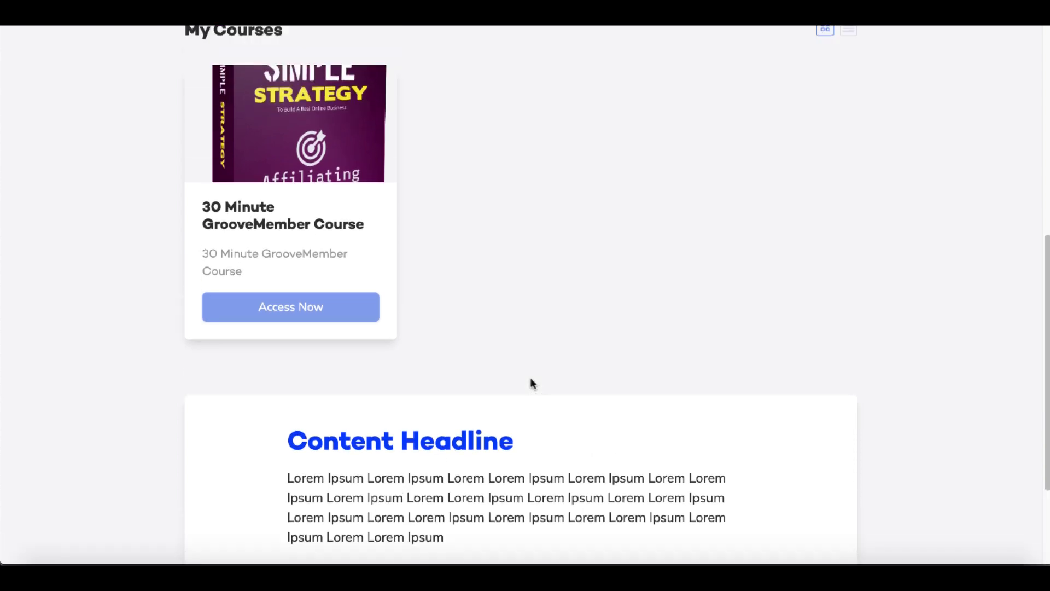
- Open the 30 Minute GrooveMember Course, browse its lessons, and try list and grid views
left_click(316, 423)
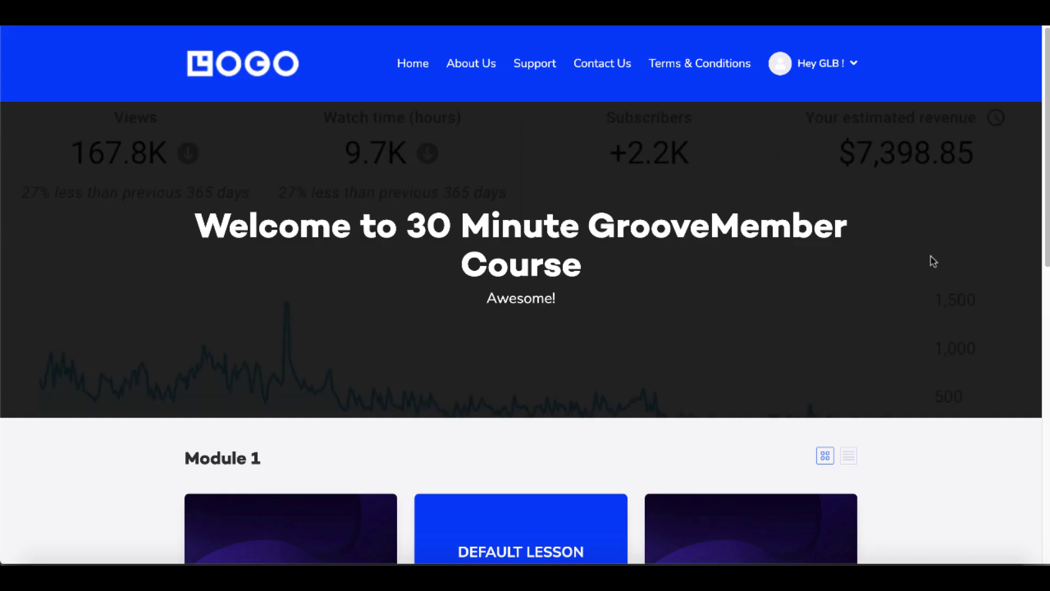
scroll(938, 322, "down", 4)
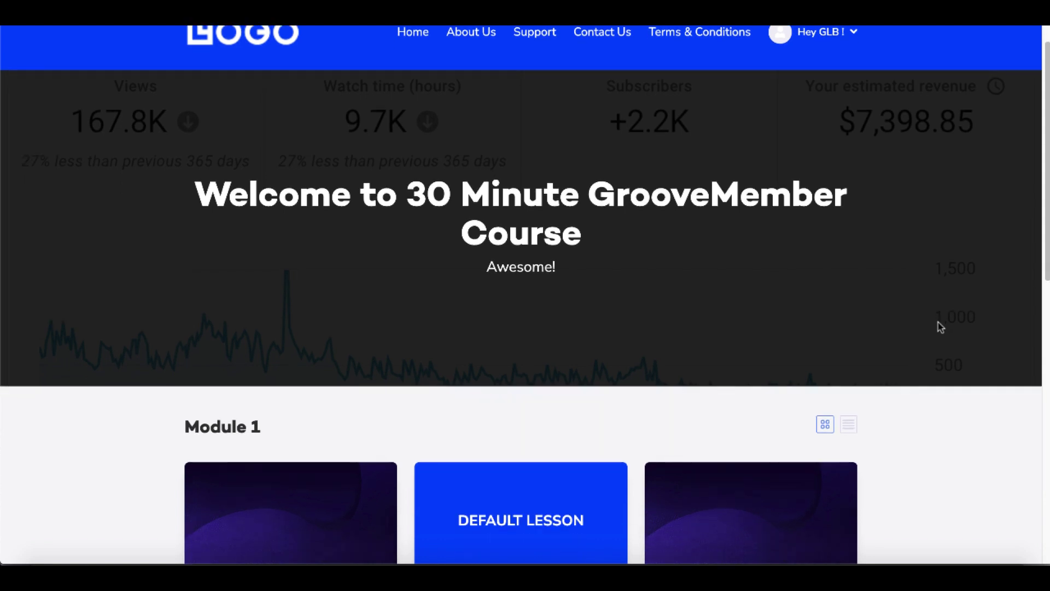
scroll(305, 347, "down", 1)
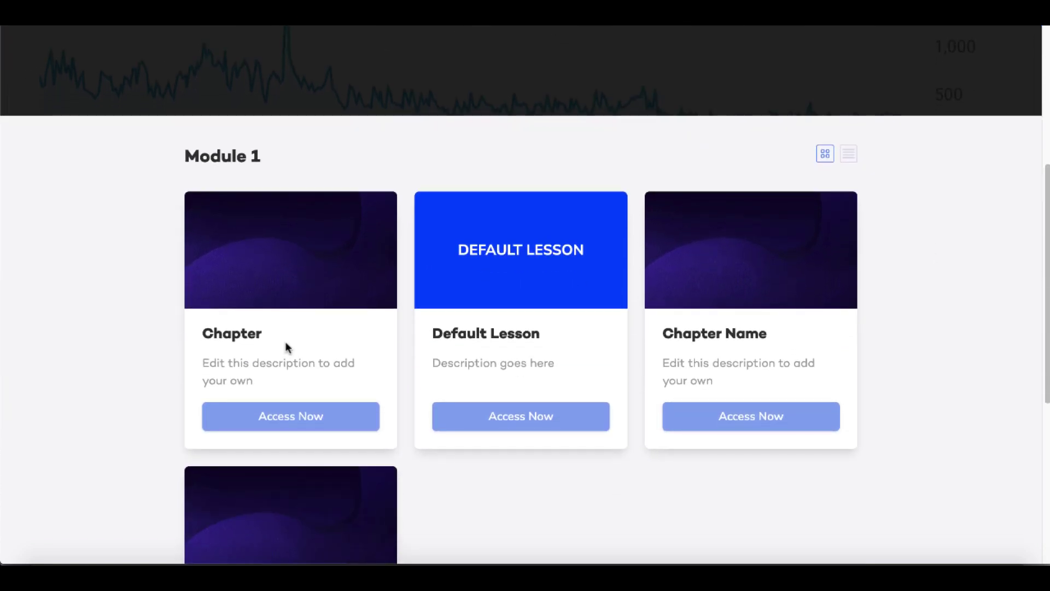
scroll(316, 335, "down", 2)
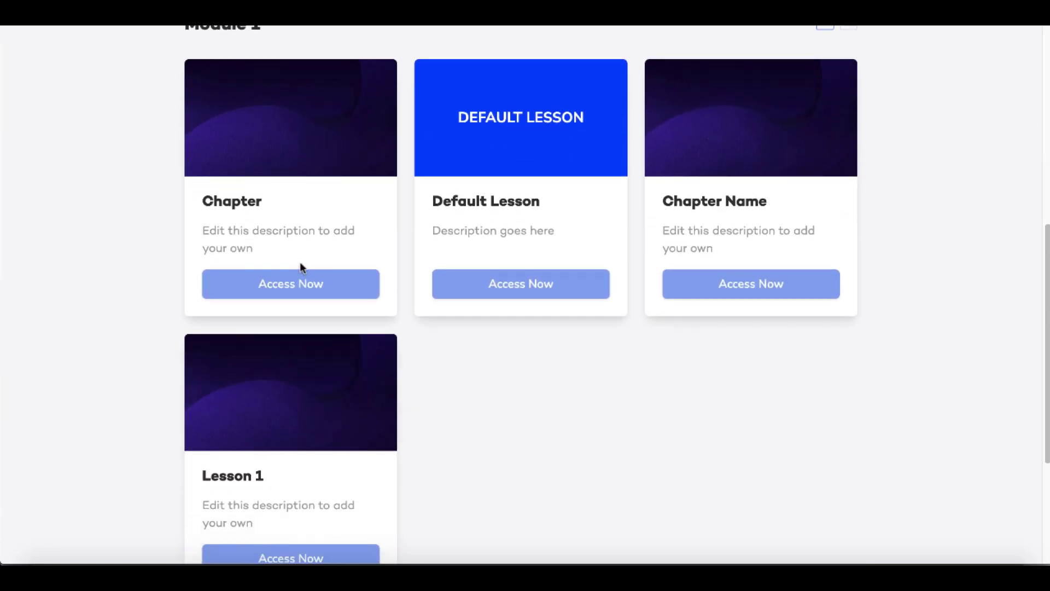
scroll(680, 307, "down", 4)
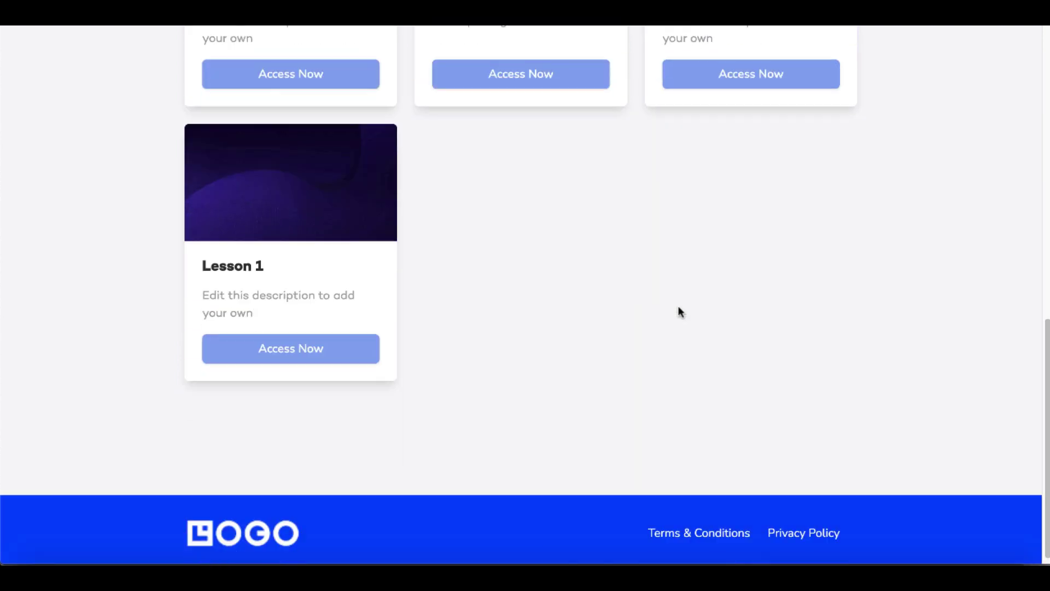
scroll(514, 280, "up", 6)
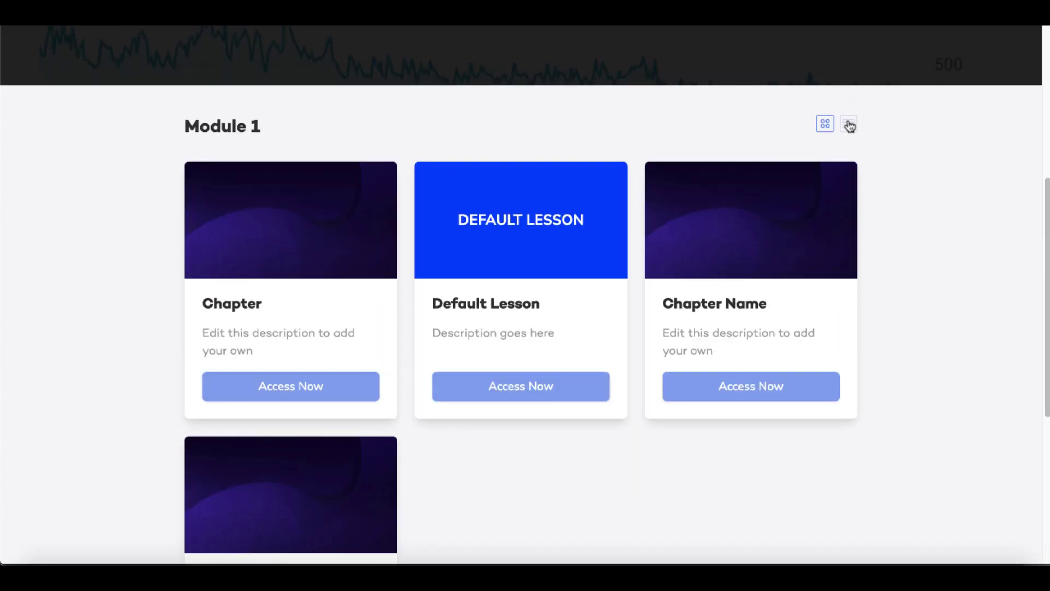
left_click(850, 125)
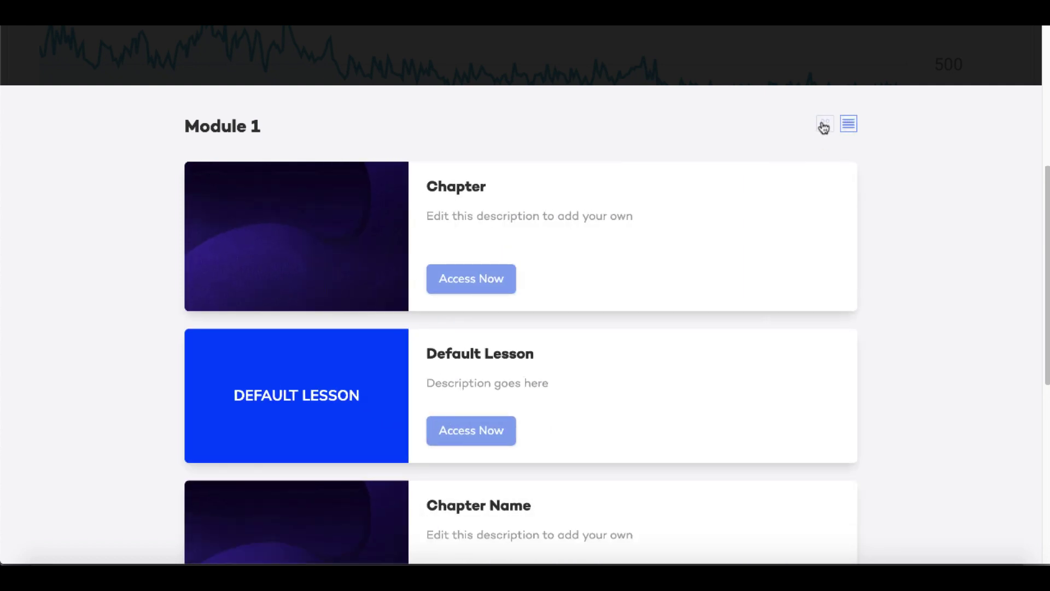
left_click(824, 127)
- Toggle the Module 1 lessons between three-column grid and list, ending on list view
scroll(876, 172, "up", 6)
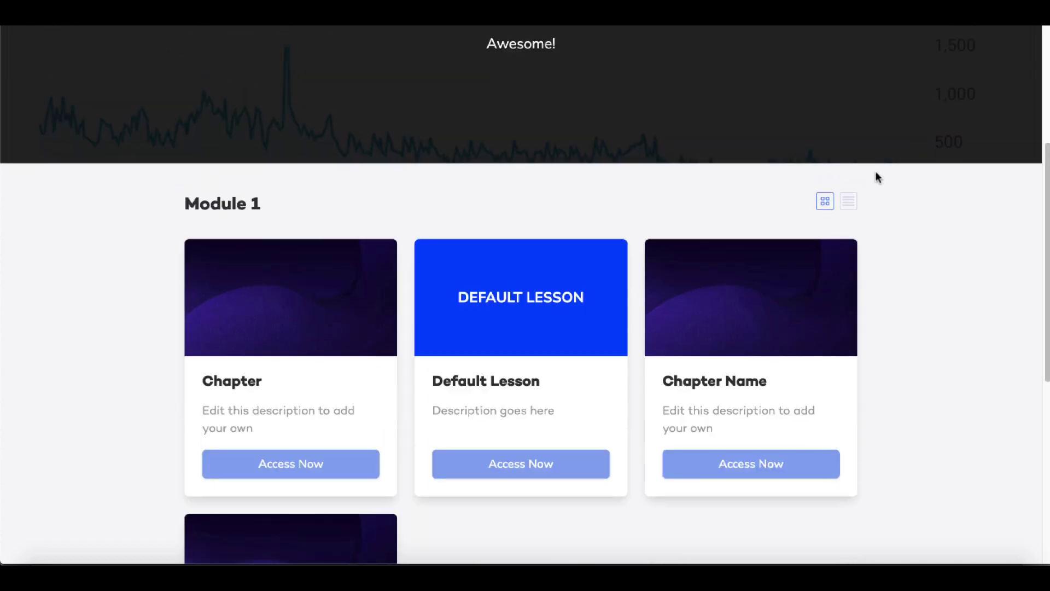
scroll(875, 172, "down", 5)
left_click(848, 164)
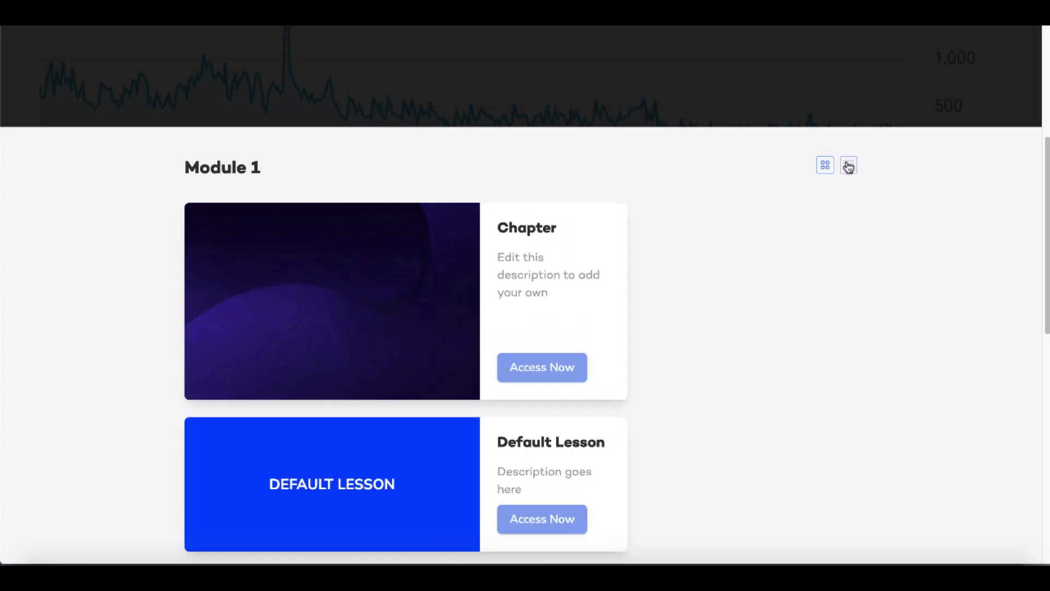
scroll(814, 328, "down", 8)
scroll(815, 328, "up", 8)
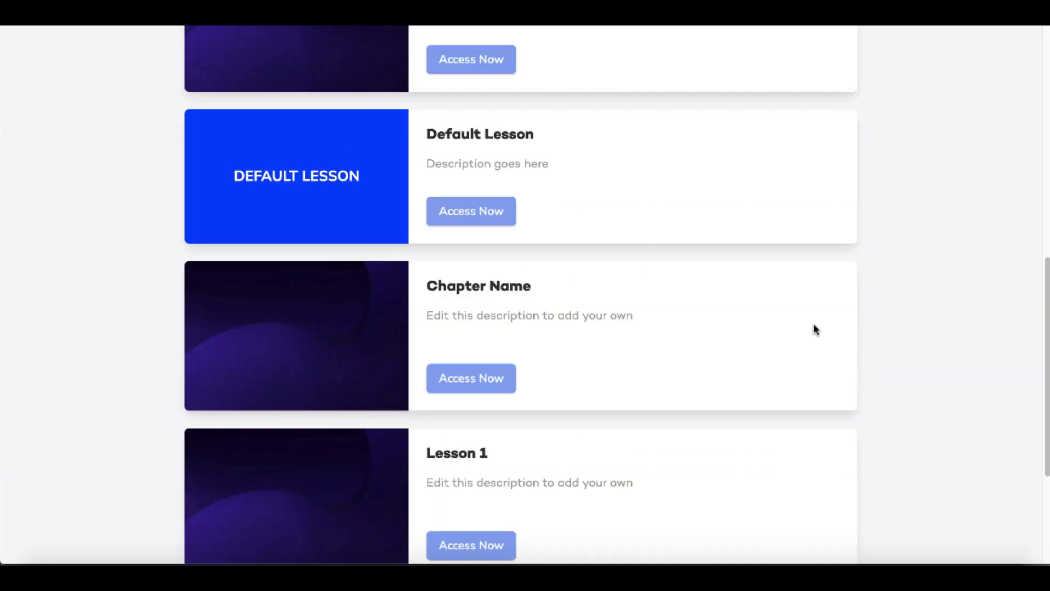
scroll(814, 325, "up", 1)
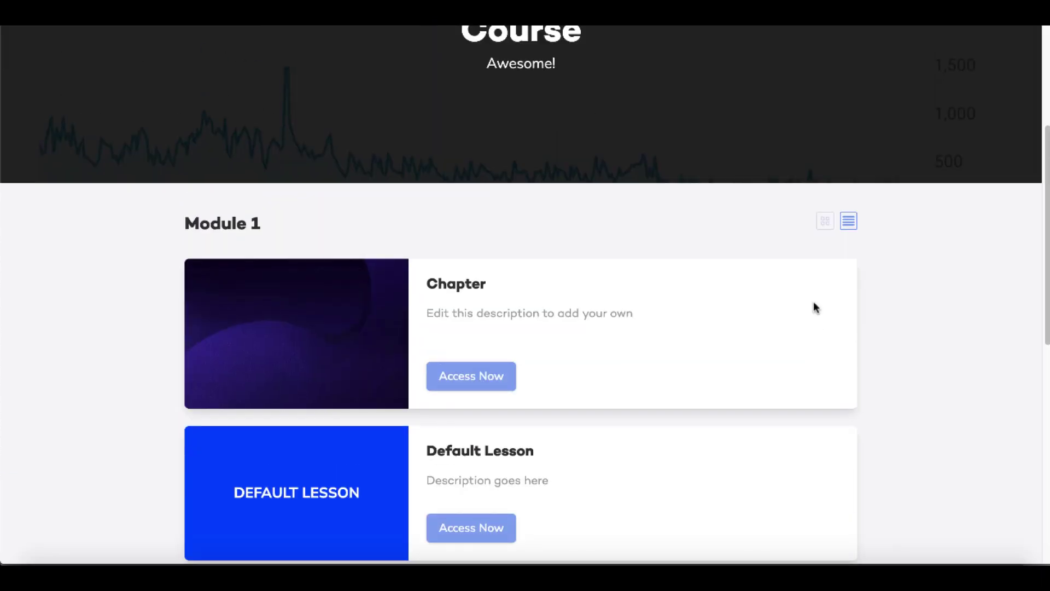
left_click(826, 223)
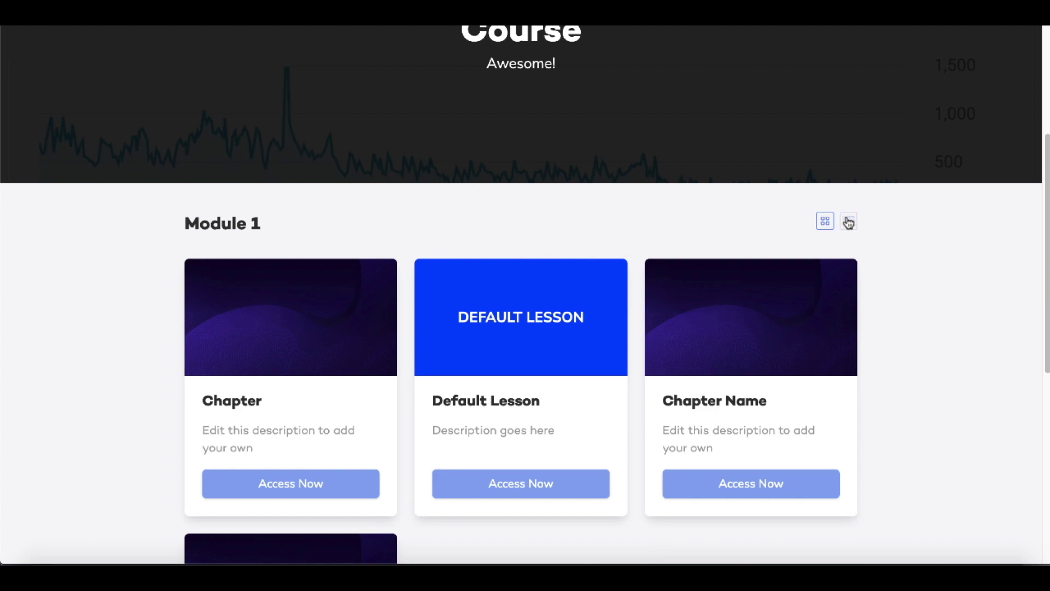
left_click(849, 222)
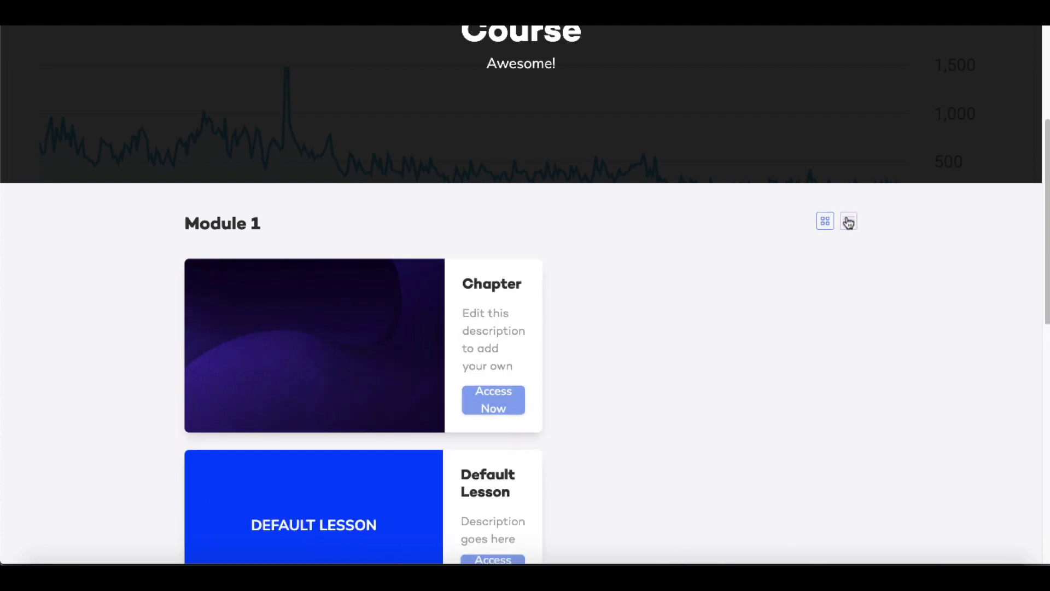
scroll(885, 250, "up", 4)
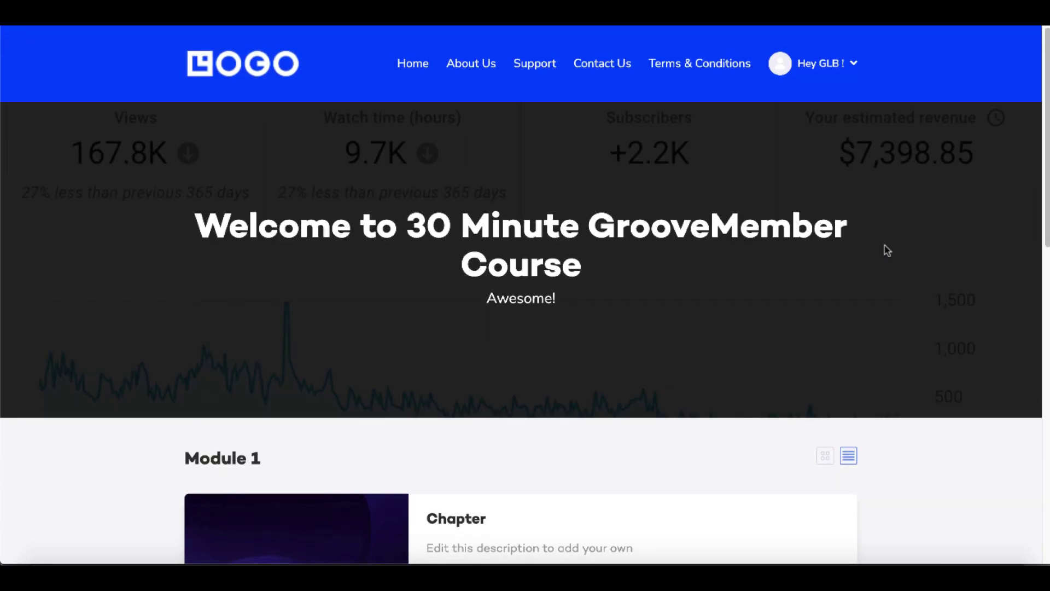
left_click(855, 69)
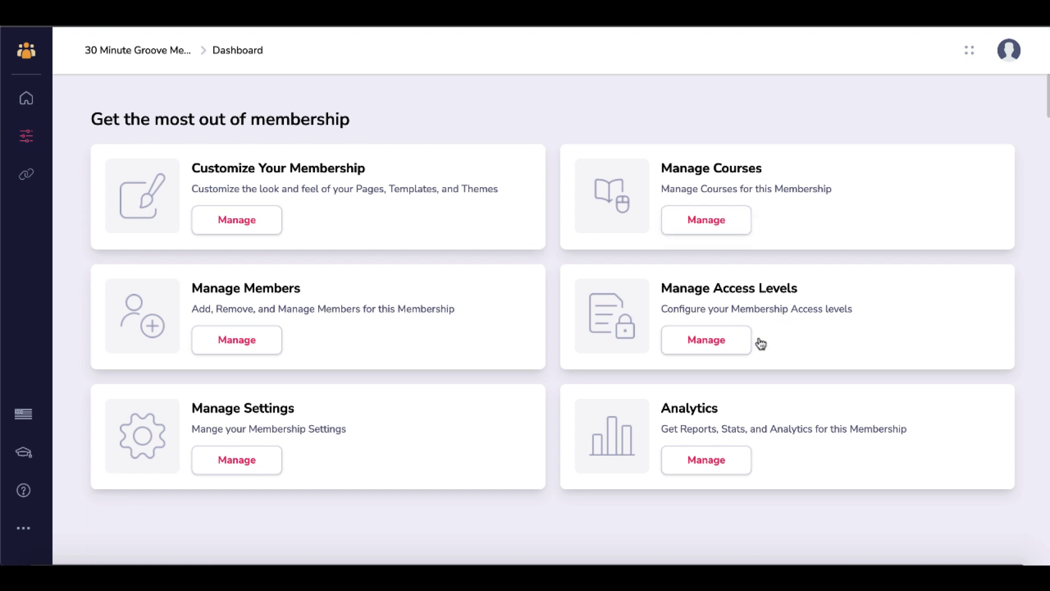
- From the membership access levels, open the Paid level's 30 Minute GrooveMember Course access settings
left_click(717, 349)
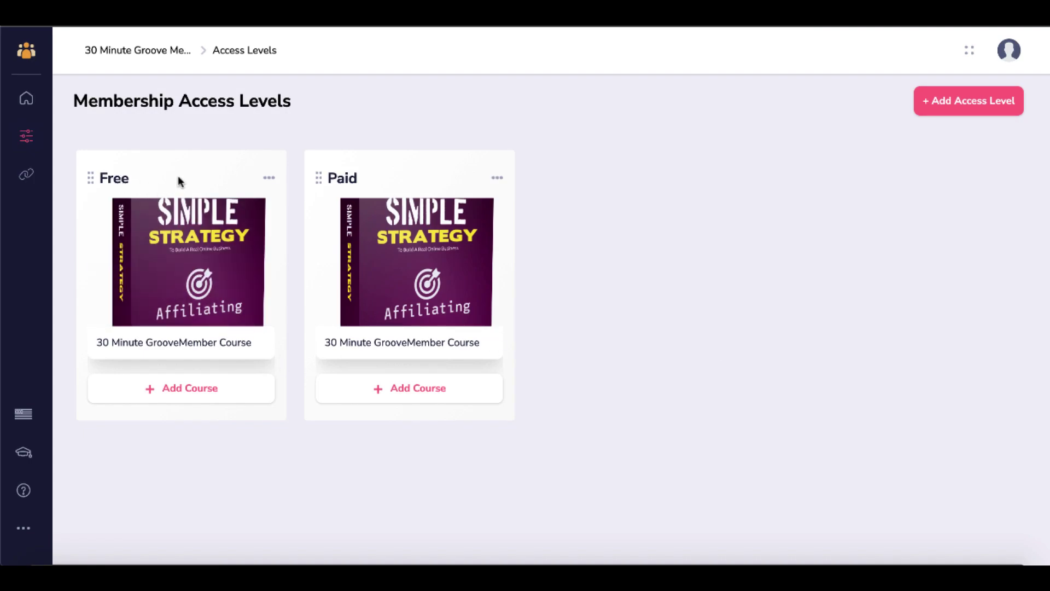
mouse_move(198, 279)
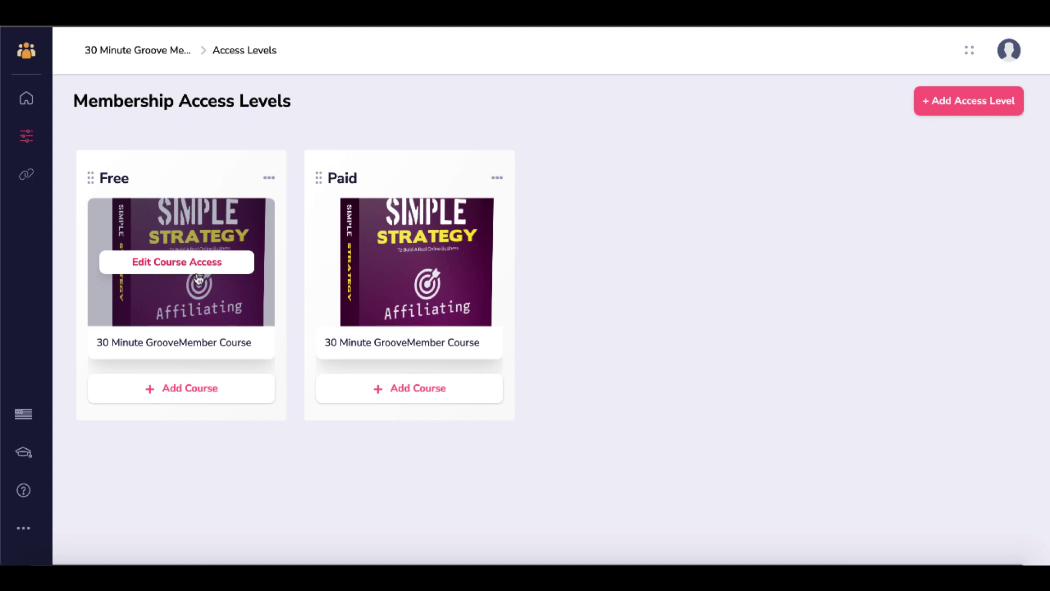
mouse_move(405, 287)
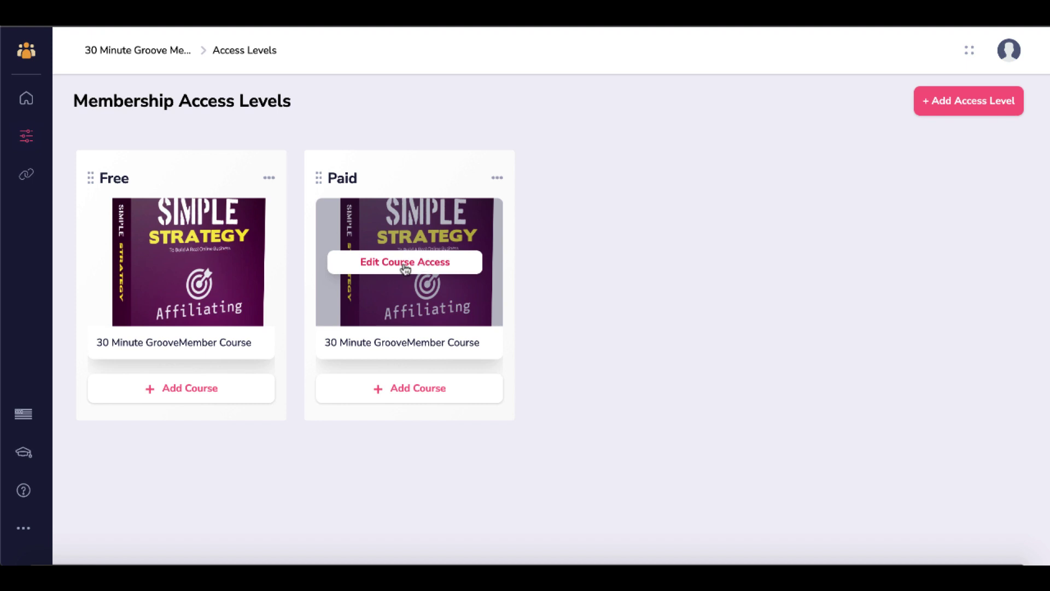
left_click(405, 264)
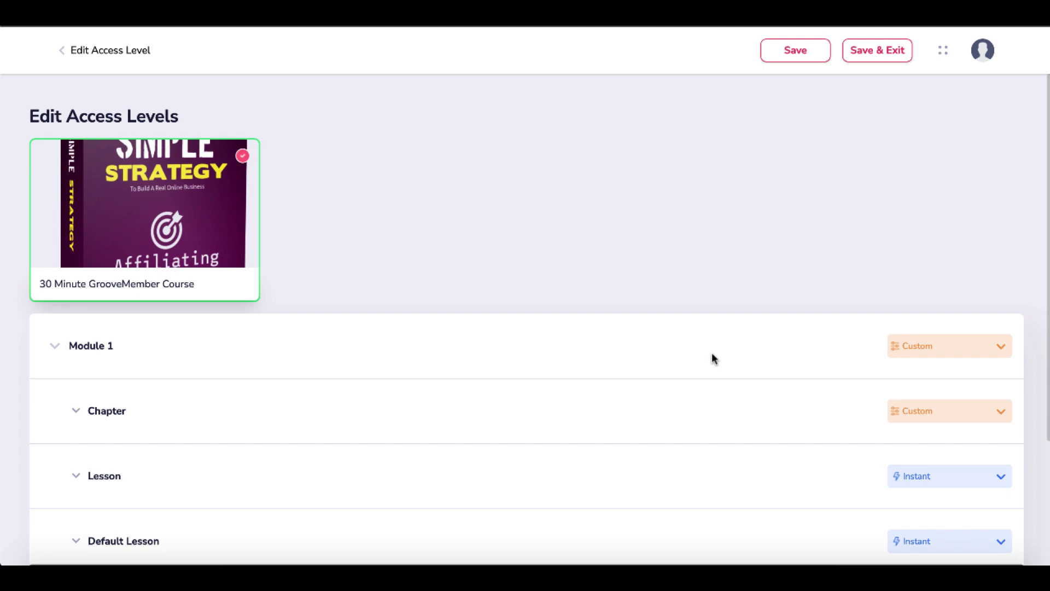
- Set Module 1 to Locked w/ Upsell Offer and create a new unlock offer named 'test'
scroll(714, 358, "down", 3)
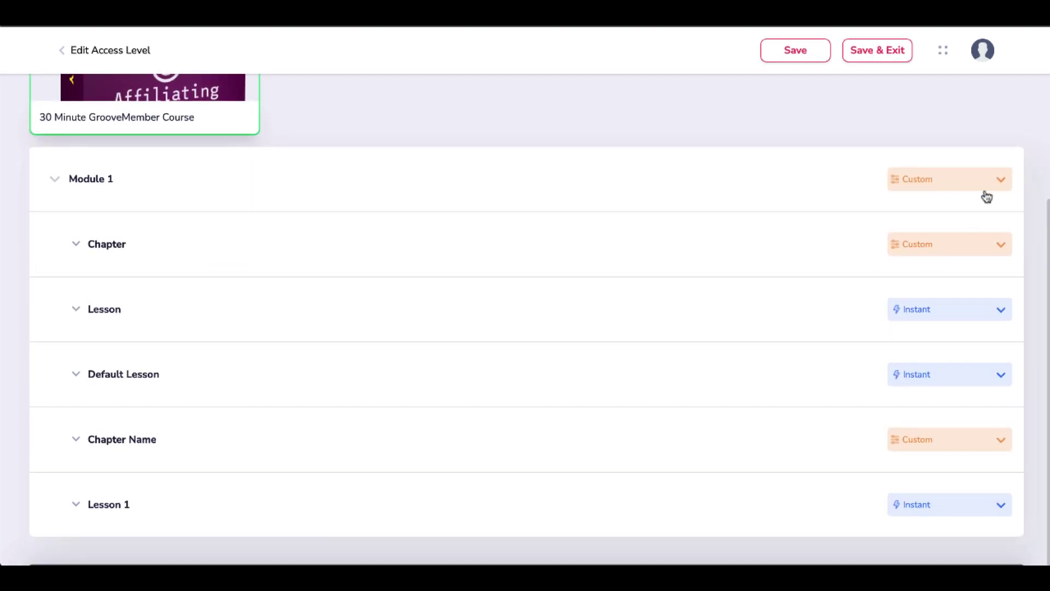
left_click(987, 183)
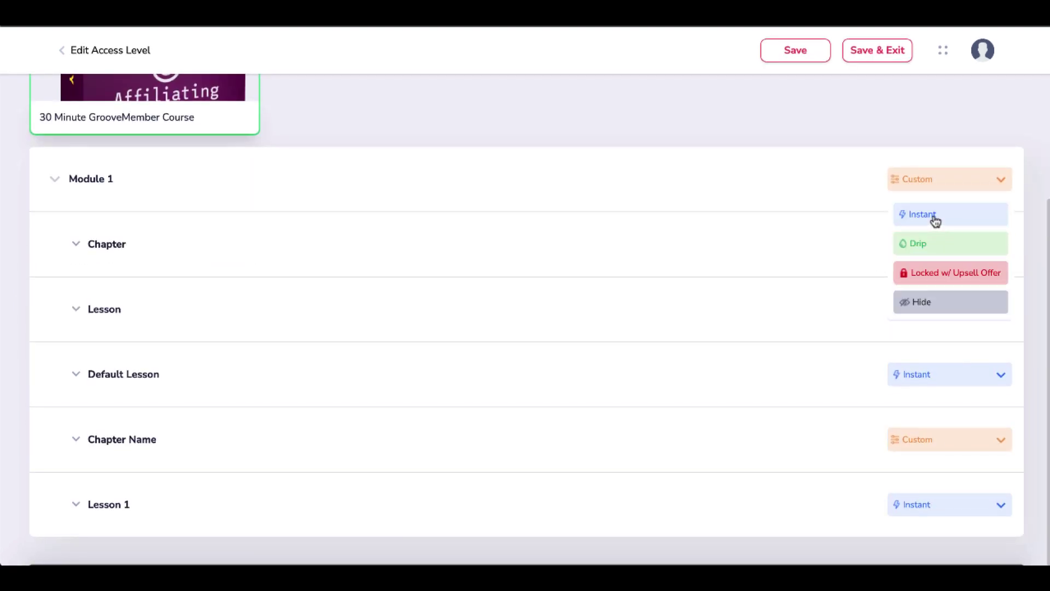
left_click(930, 278)
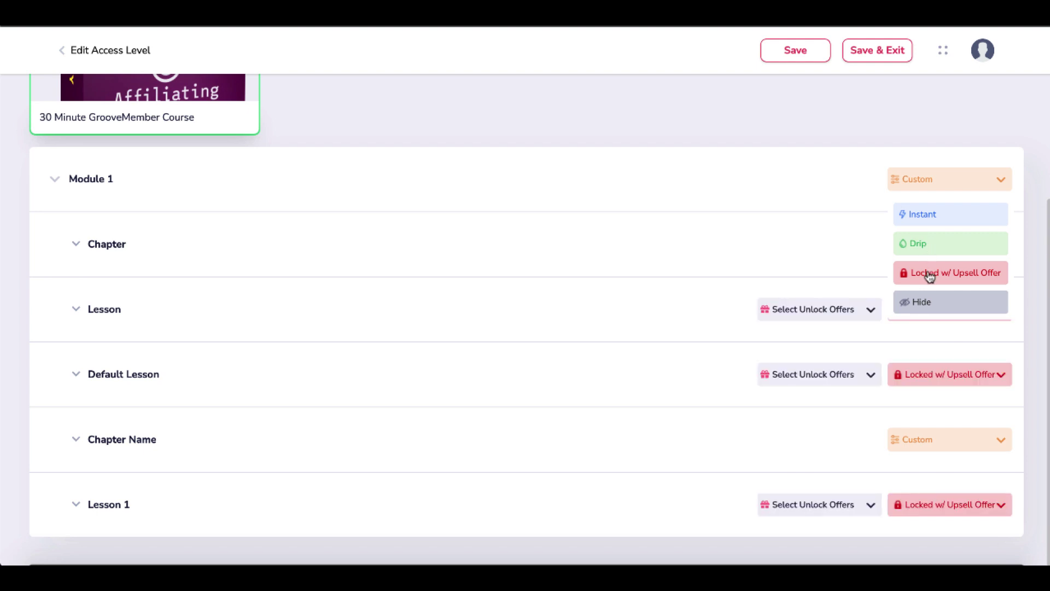
left_click(873, 310)
left_click(869, 338)
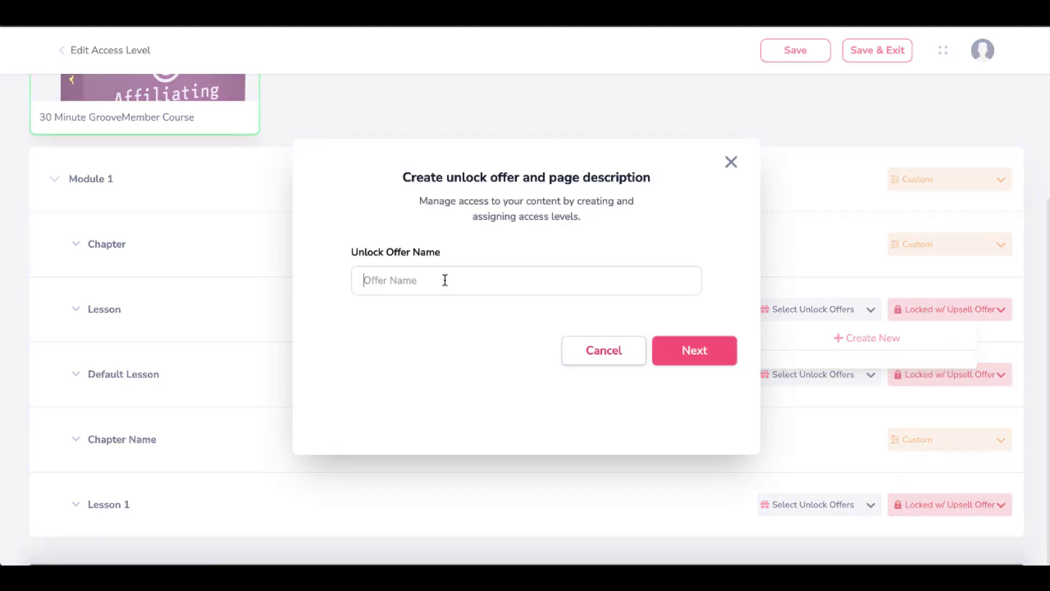
type("test")
left_click(676, 348)
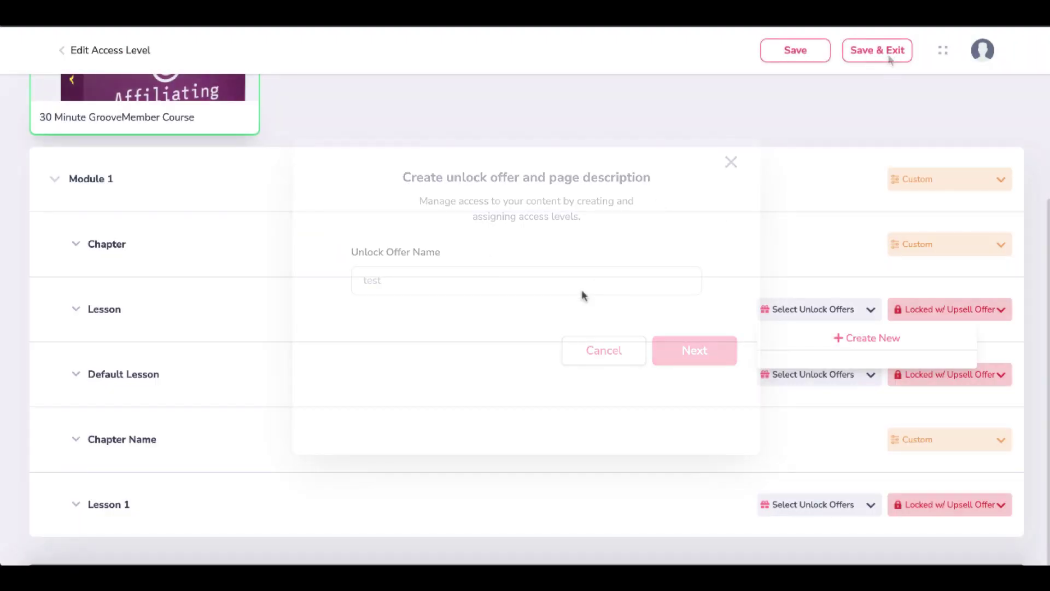
- Switch Module 1 to Instant, try Drip access, then Save & Exit
left_click(903, 233)
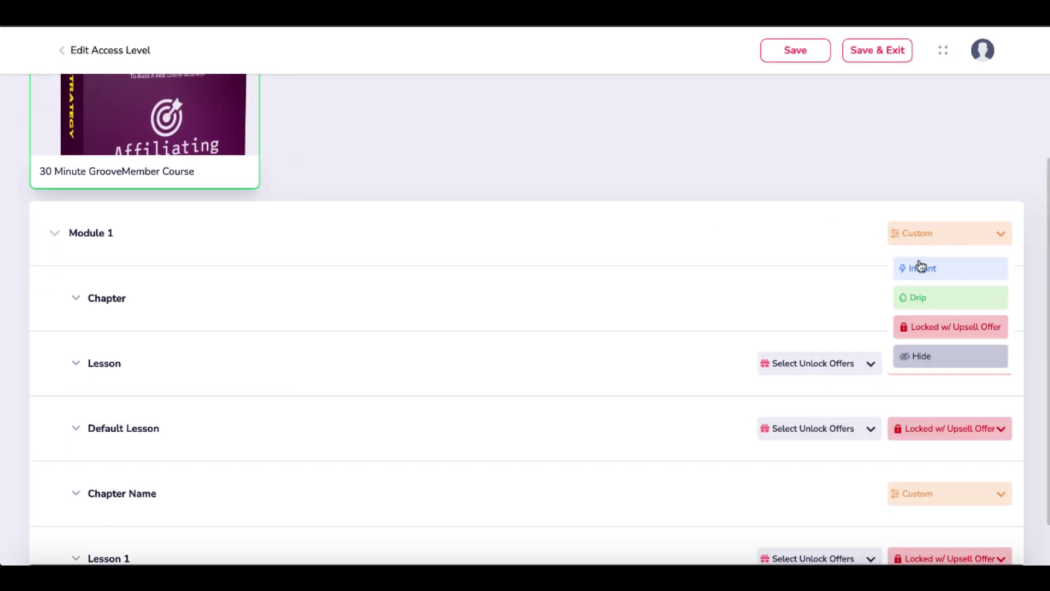
left_click(923, 268)
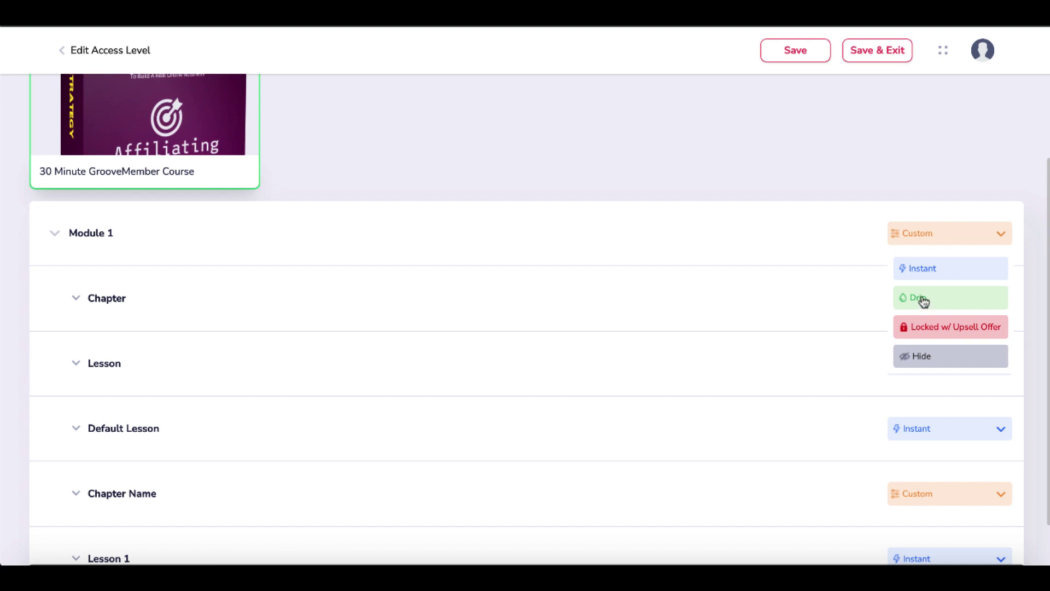
left_click(924, 298)
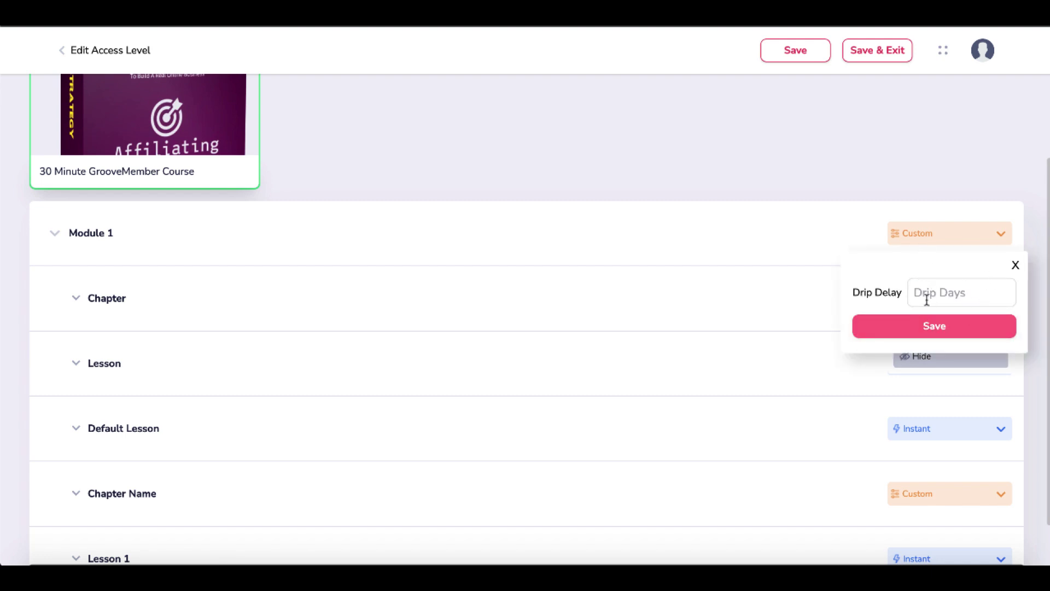
left_click(1010, 288)
left_click(1016, 267)
scroll(755, 347, "up", 2)
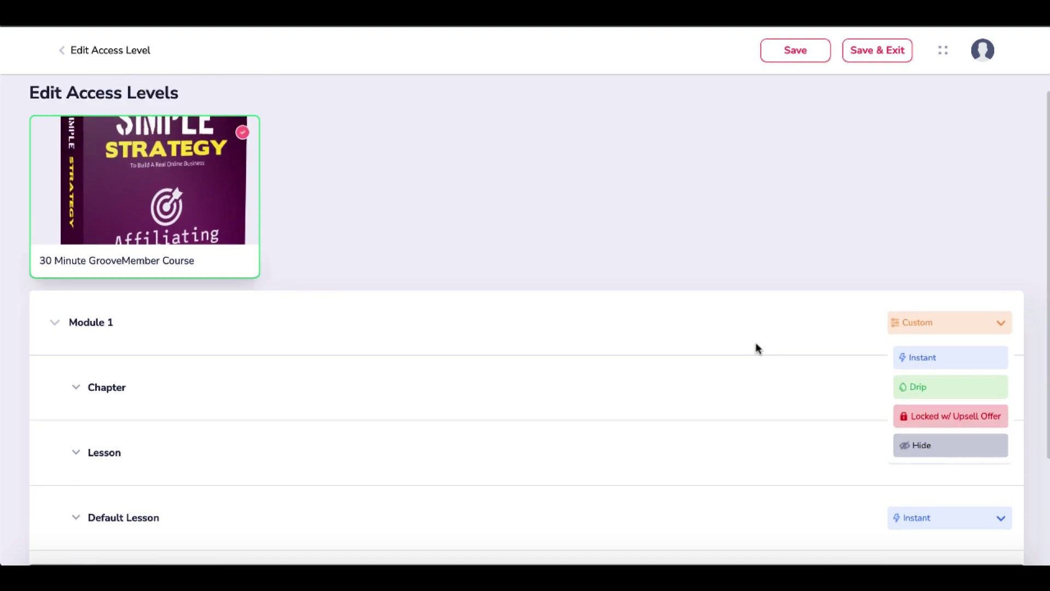
left_click(873, 51)
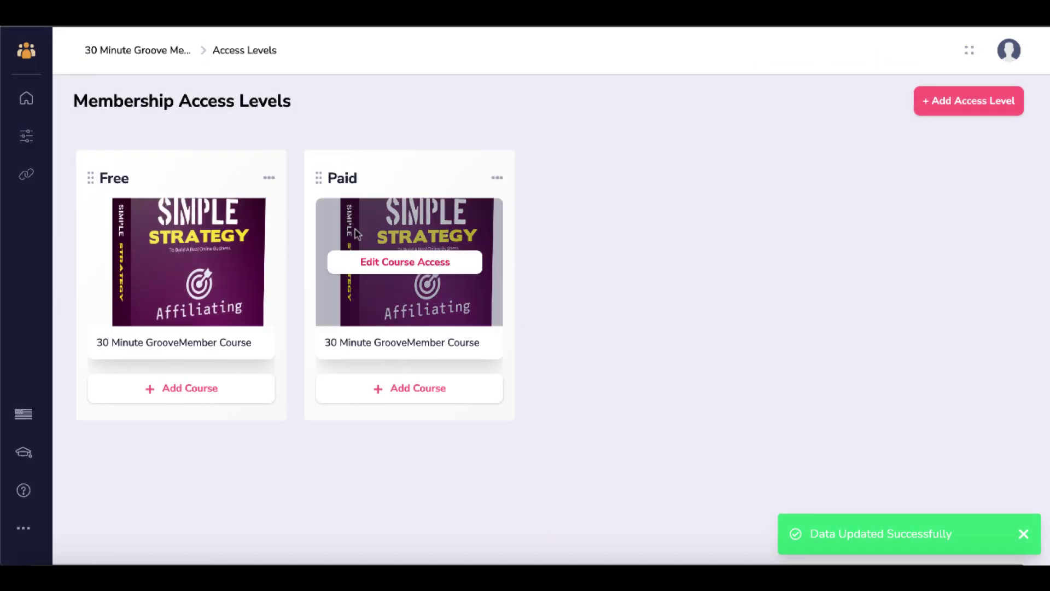
- Start and abandon a new access level, then open the membership's settings from the dashboard
mouse_move(253, 220)
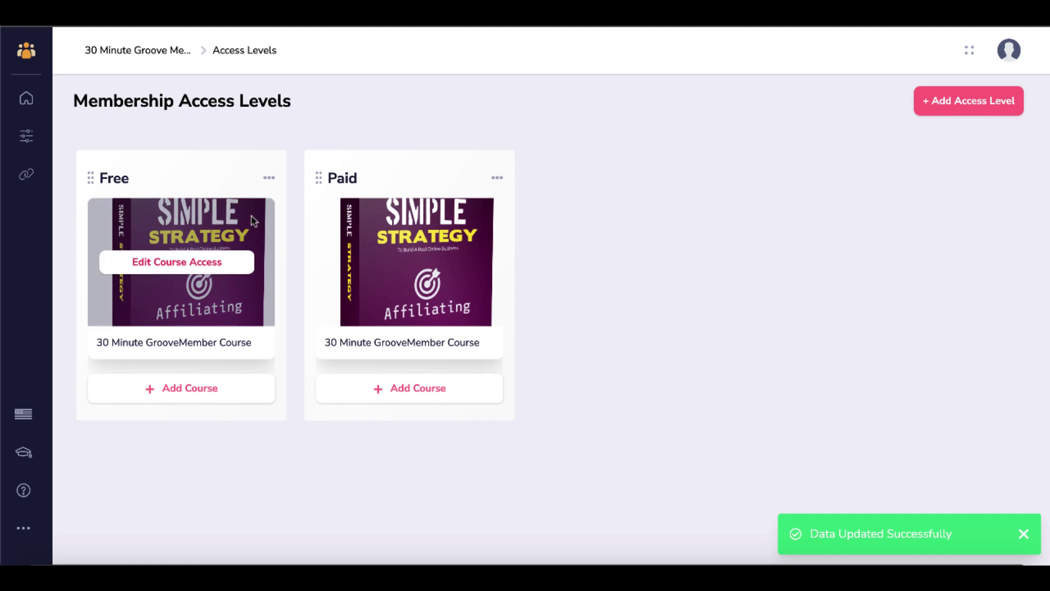
left_click(941, 103)
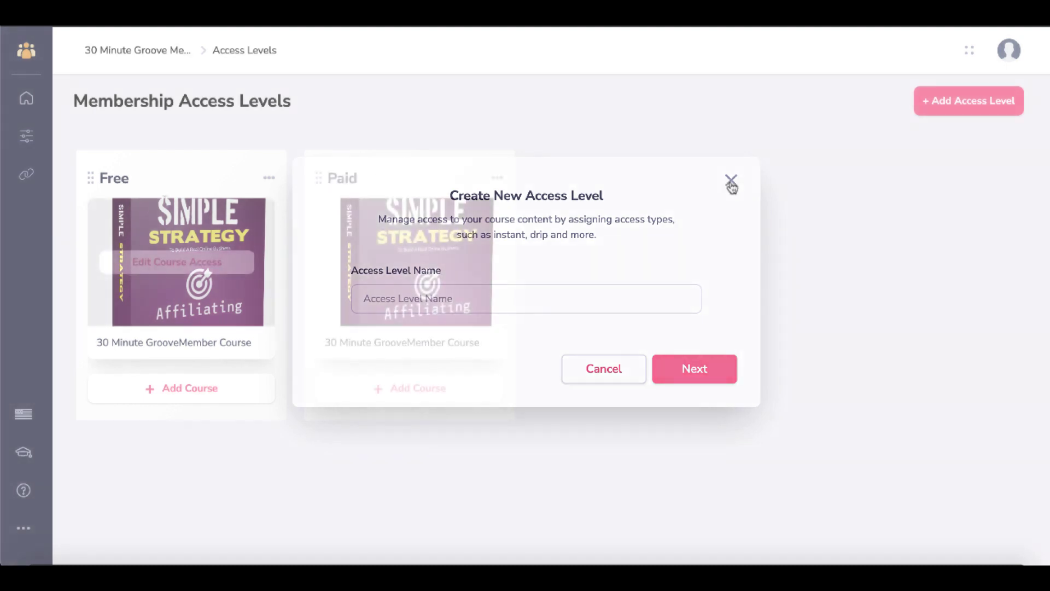
left_click(30, 140)
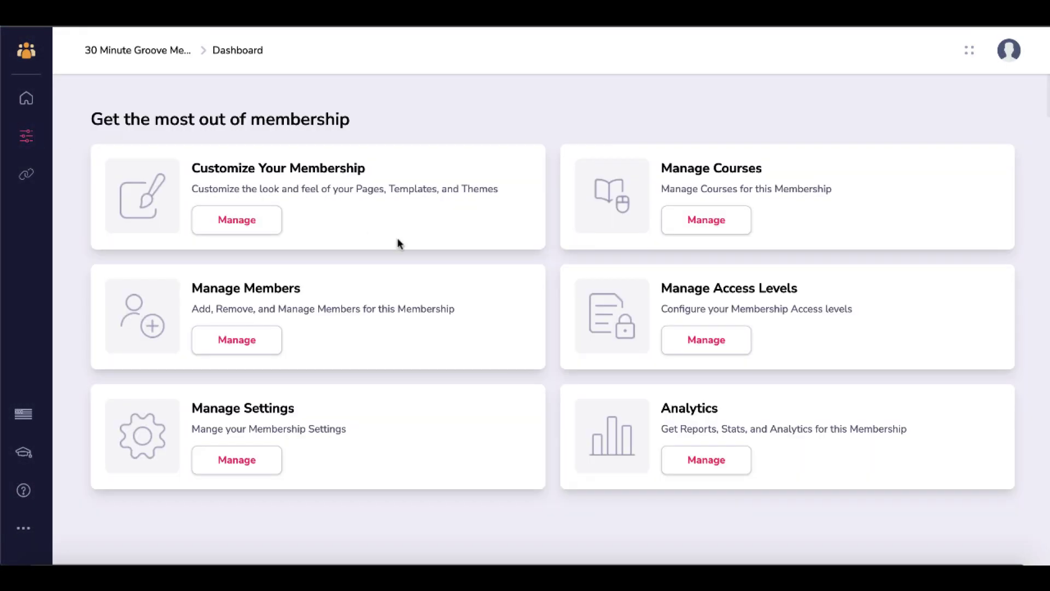
left_click(260, 462)
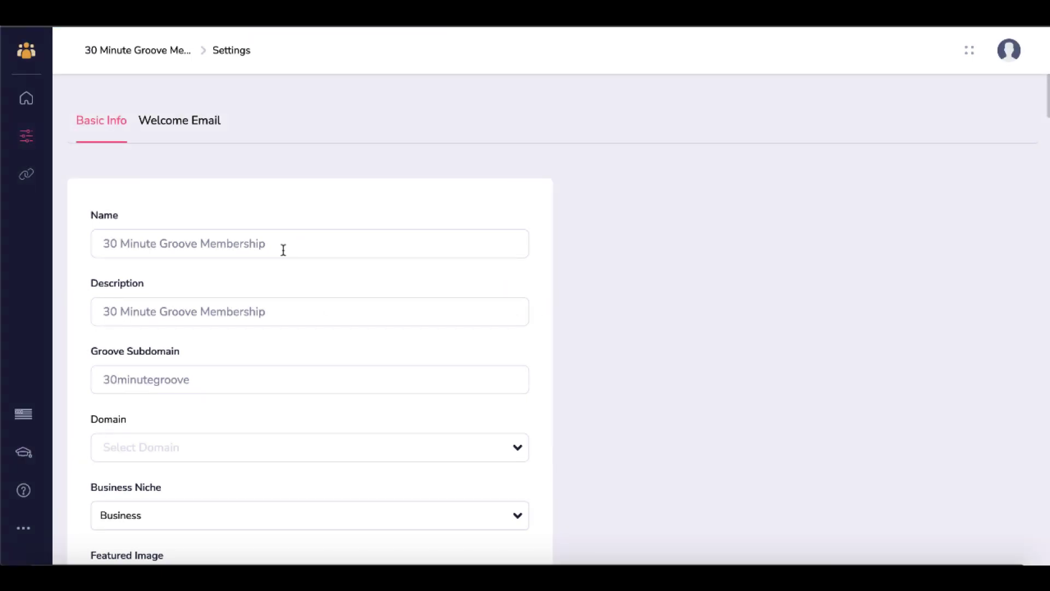
- Check the Domain dropdown choices on the Basic Info settings without changing the domain
scroll(279, 309, "down", 4)
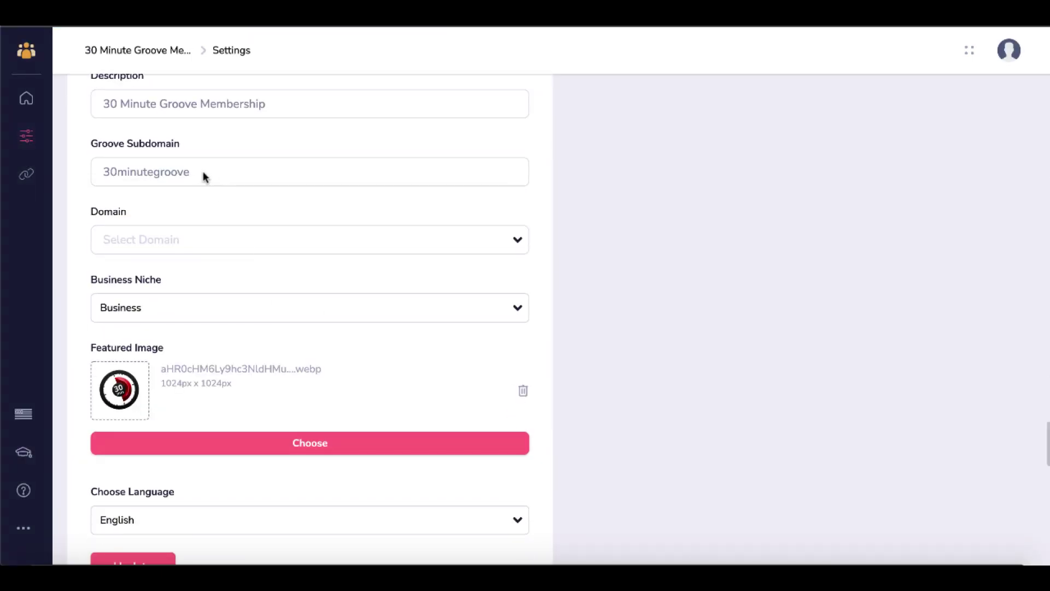
left_click(208, 248)
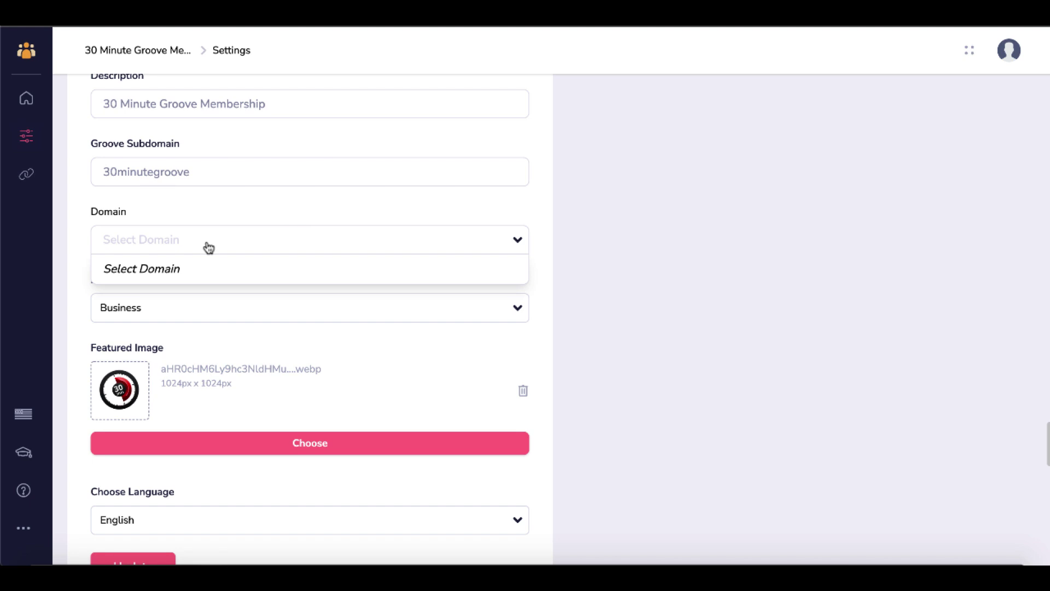
left_click(206, 177)
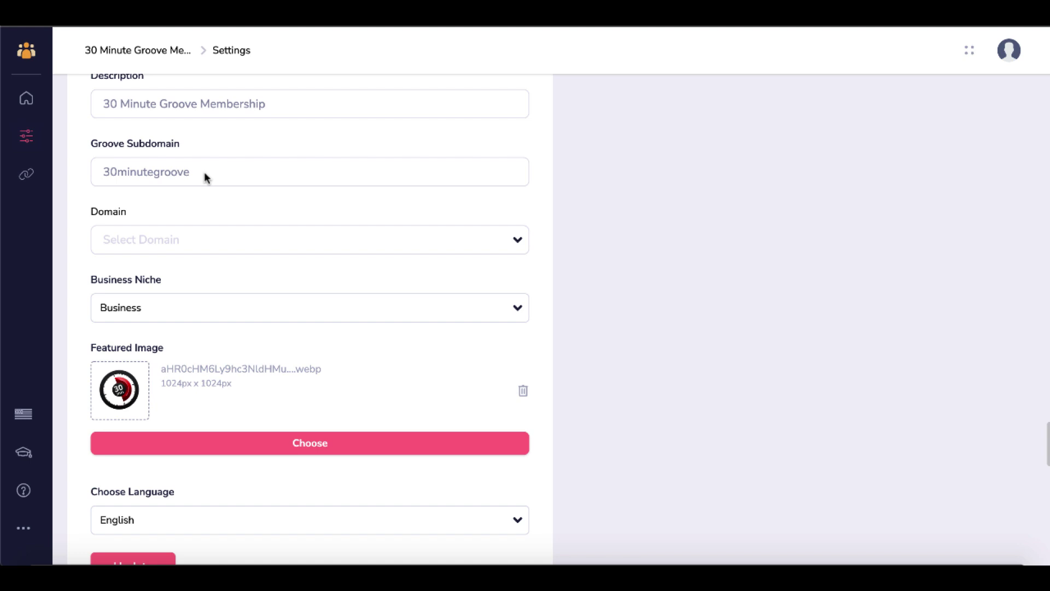
scroll(206, 176, "up", 1)
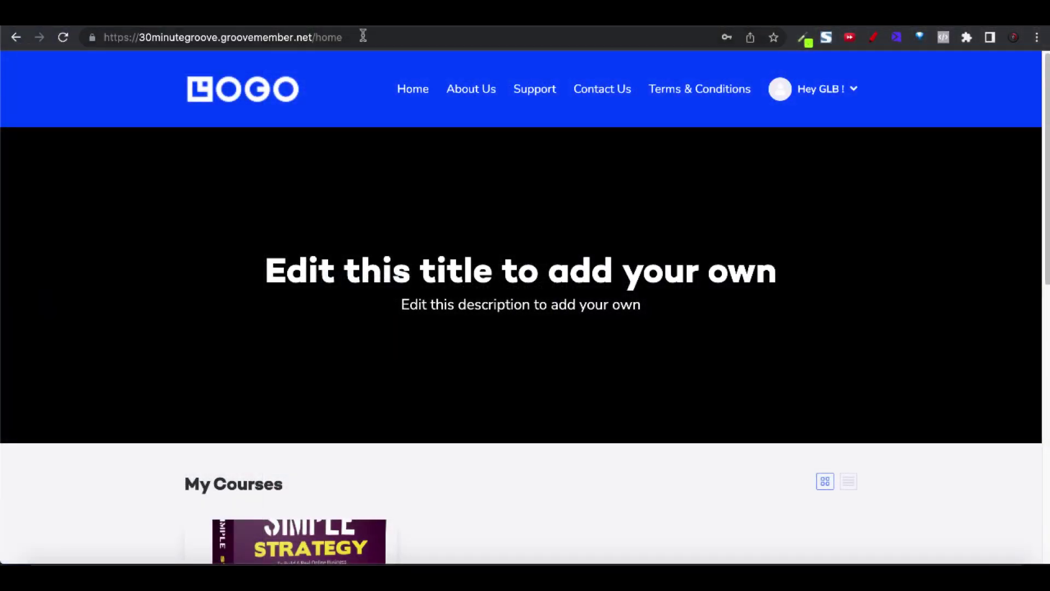
- Highlight the address parts: '30minutegroove' subdomain, 'groovemember.net' domain, and 'home' page path
left_click(363, 36)
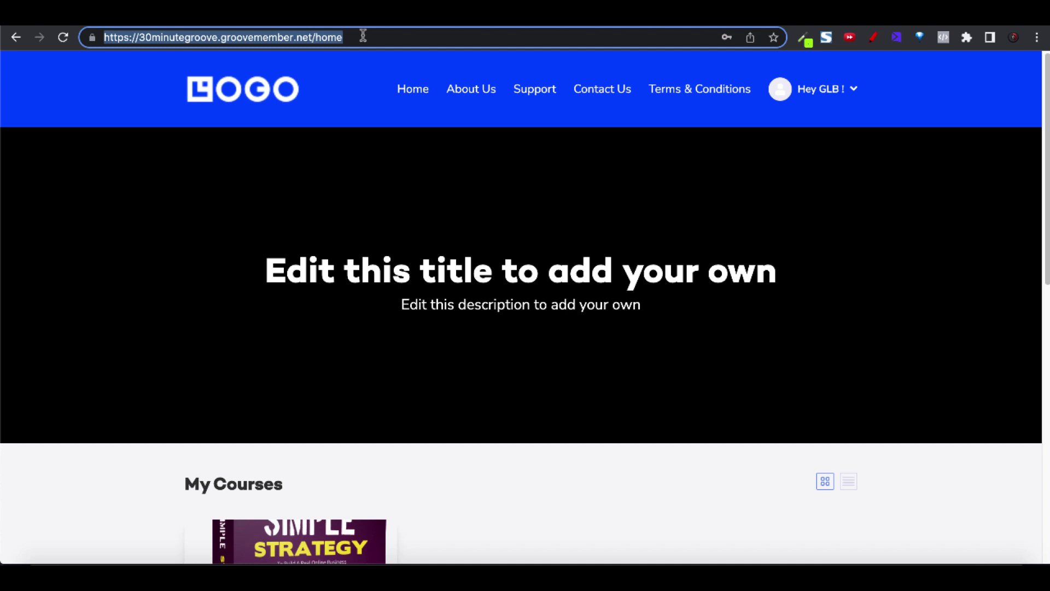
left_click(216, 36)
left_click_drag(216, 37, 141, 36)
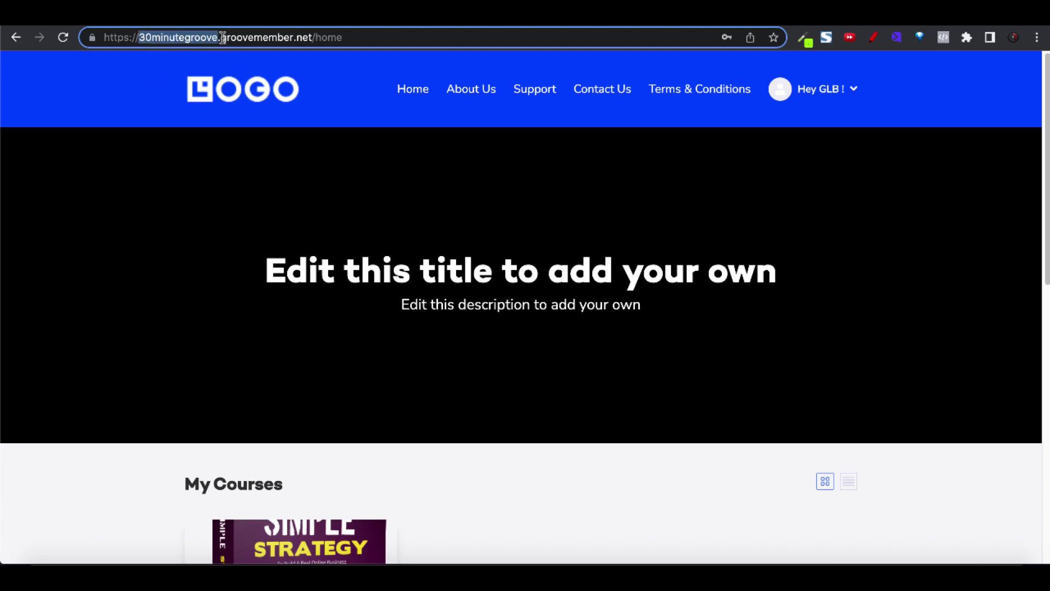
left_click_drag(220, 38, 312, 38)
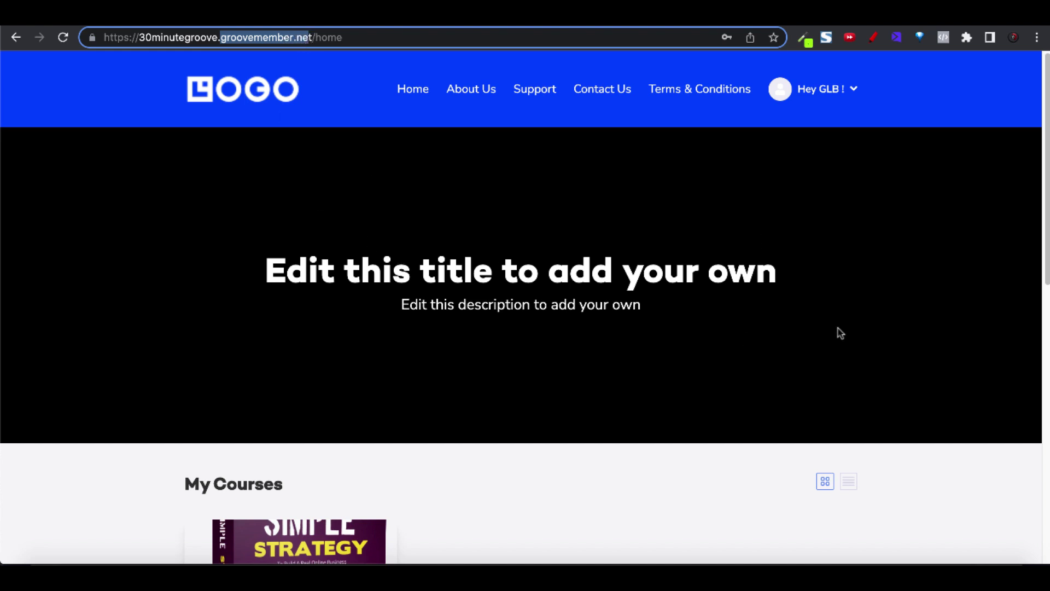
left_click(350, 40)
double_click(351, 39)
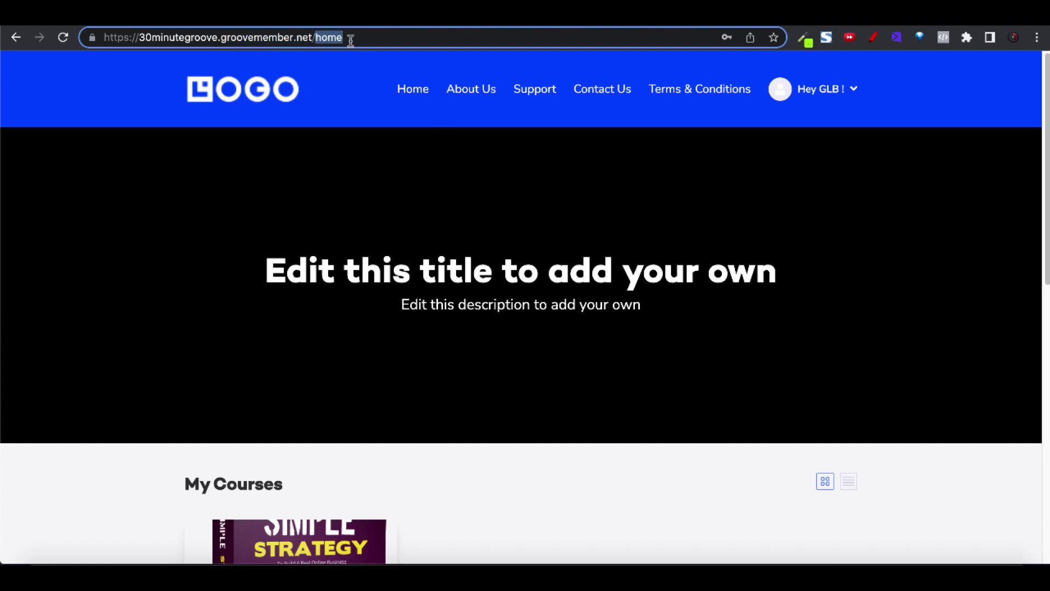
triple_click(351, 40)
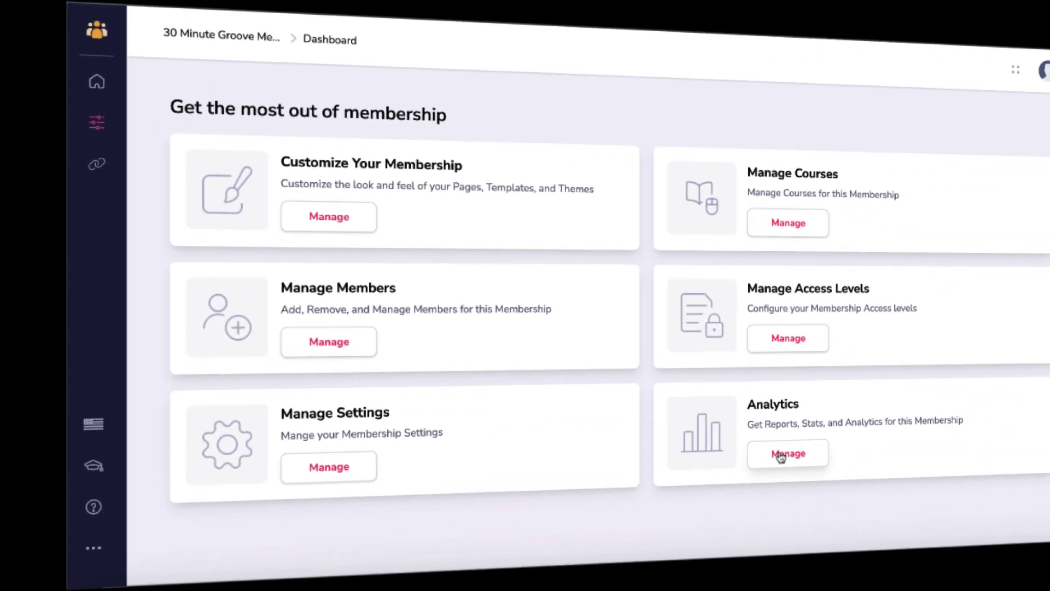
- Open the Coming Soon analytics page, then try each link type in the Login dialog
left_click(776, 454)
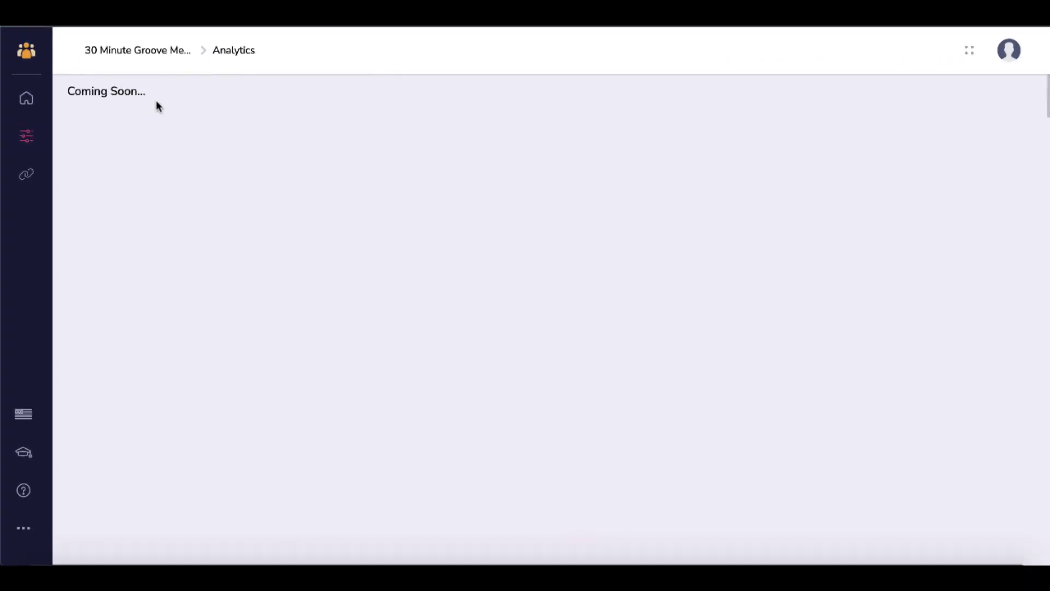
left_click_drag(146, 91, 66, 91)
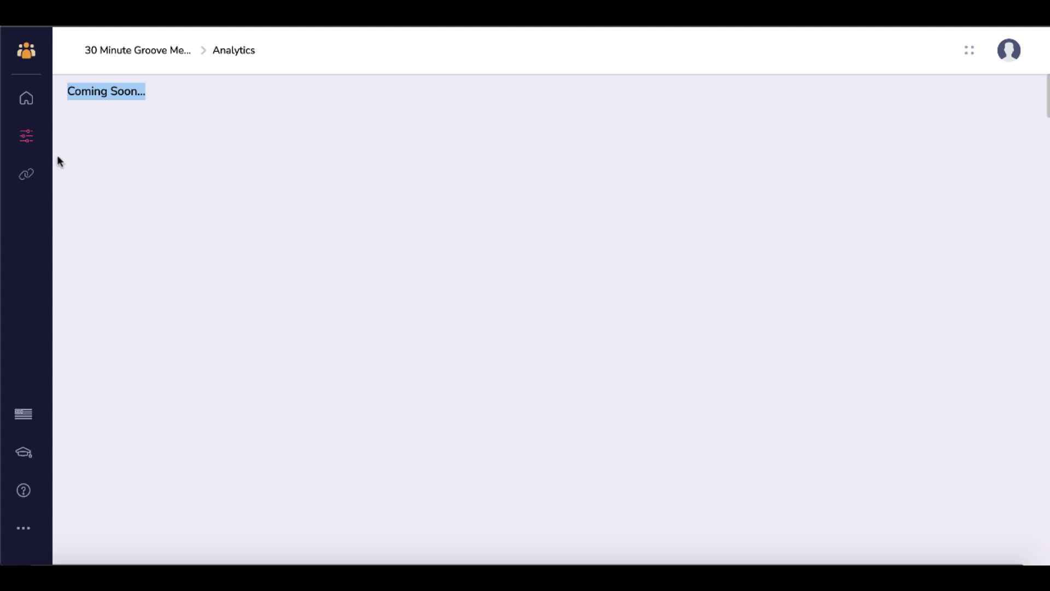
left_click(25, 178)
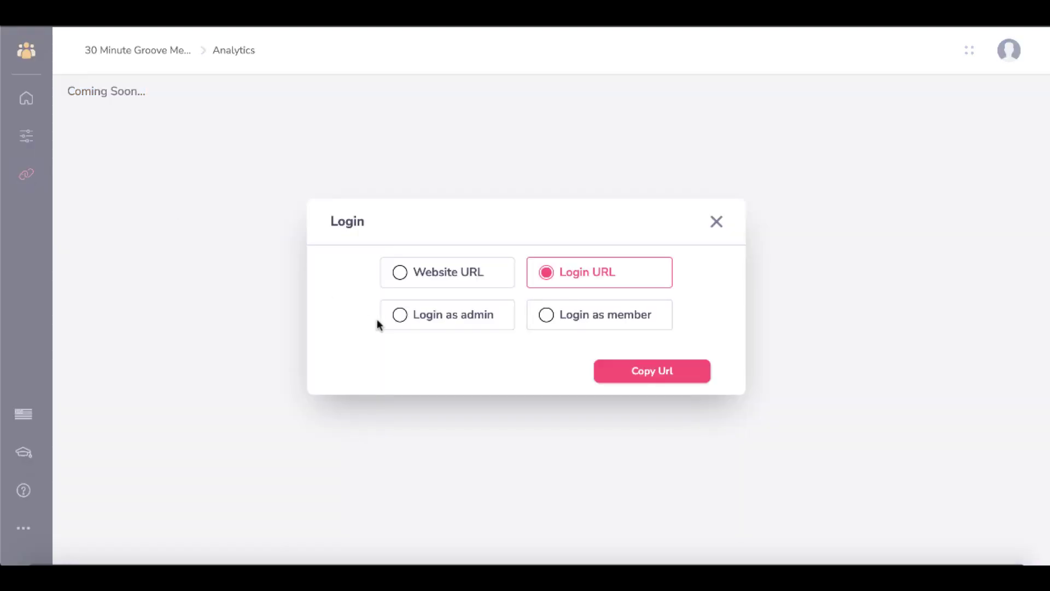
left_click(454, 274)
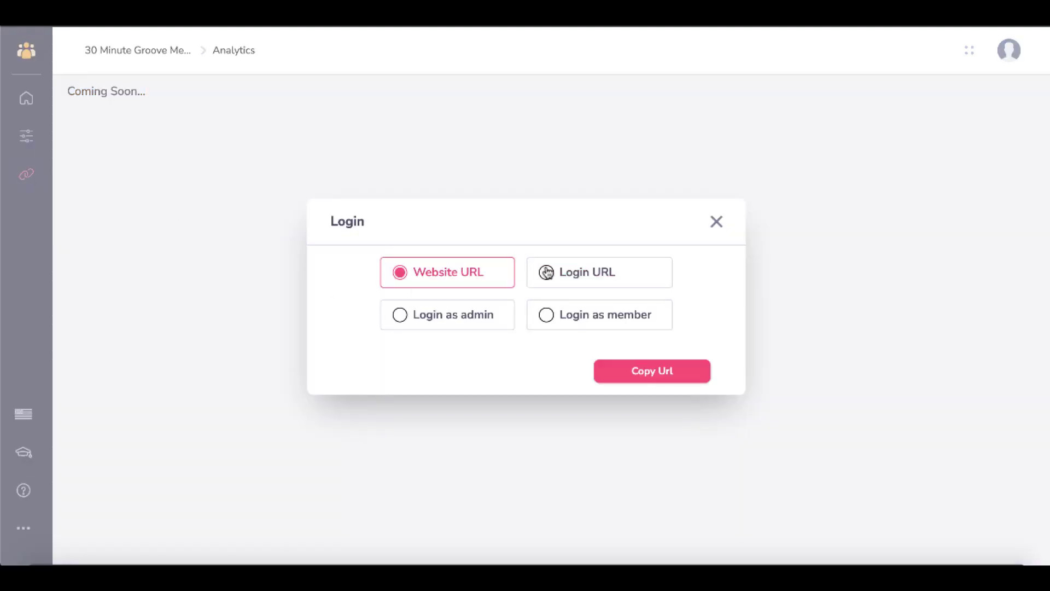
left_click(547, 271)
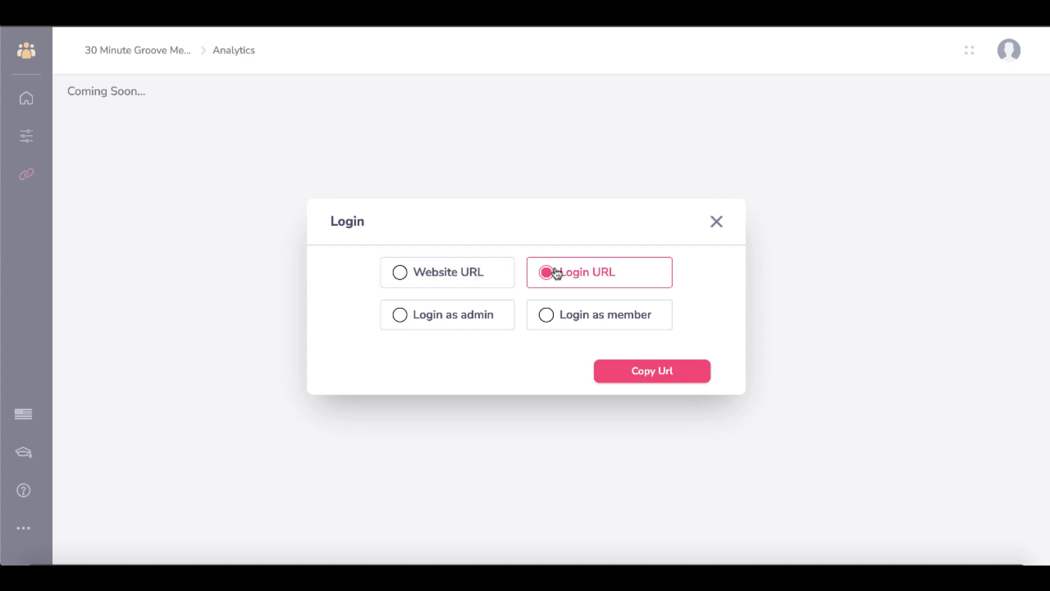
left_click(482, 316)
left_click(570, 316)
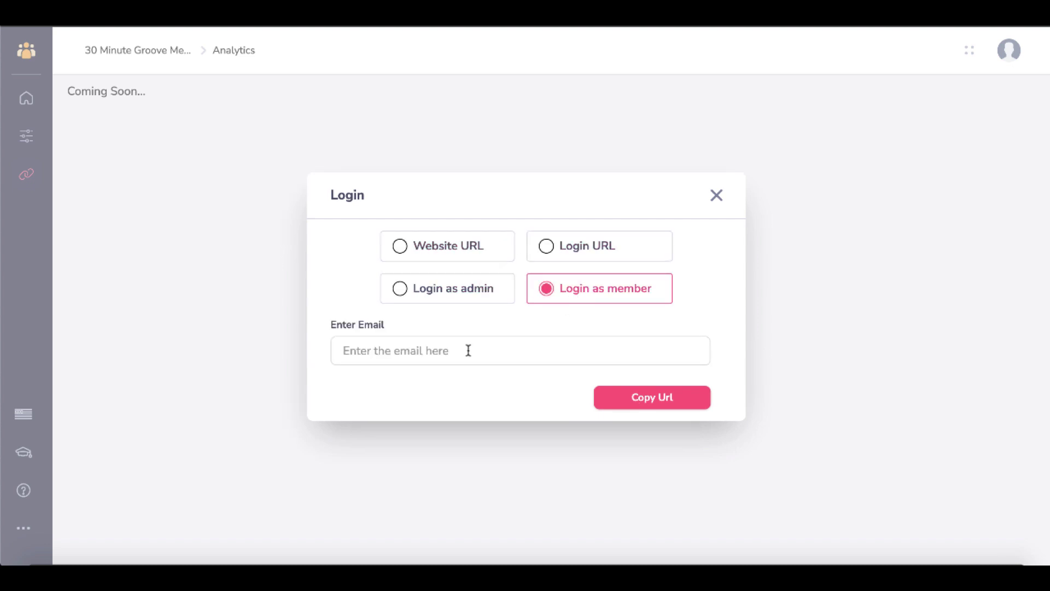
- Settle on the Login URL option and copy it to the clipboard
left_click(623, 400)
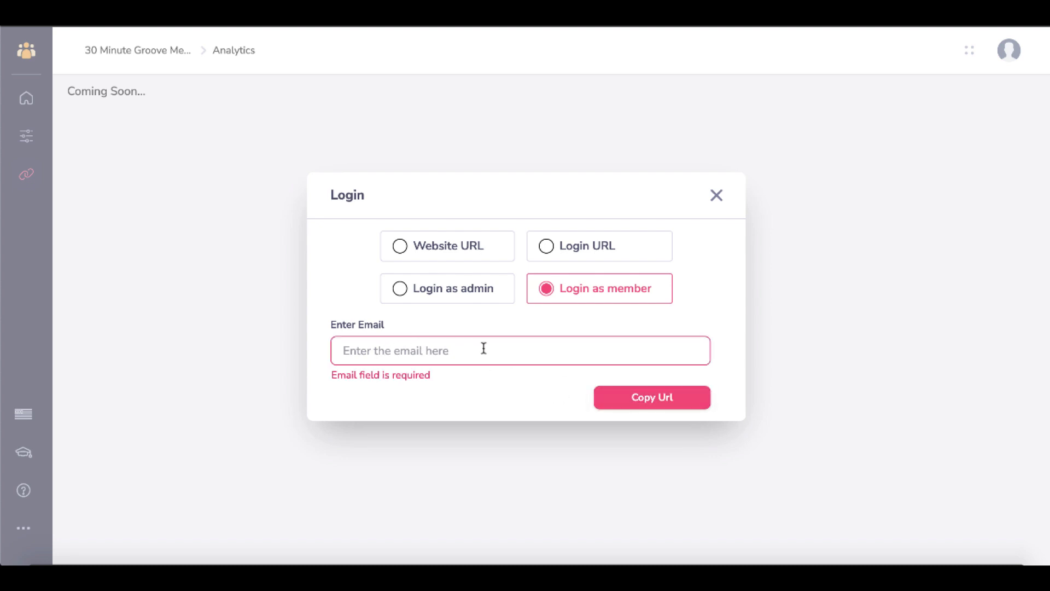
left_click(461, 292)
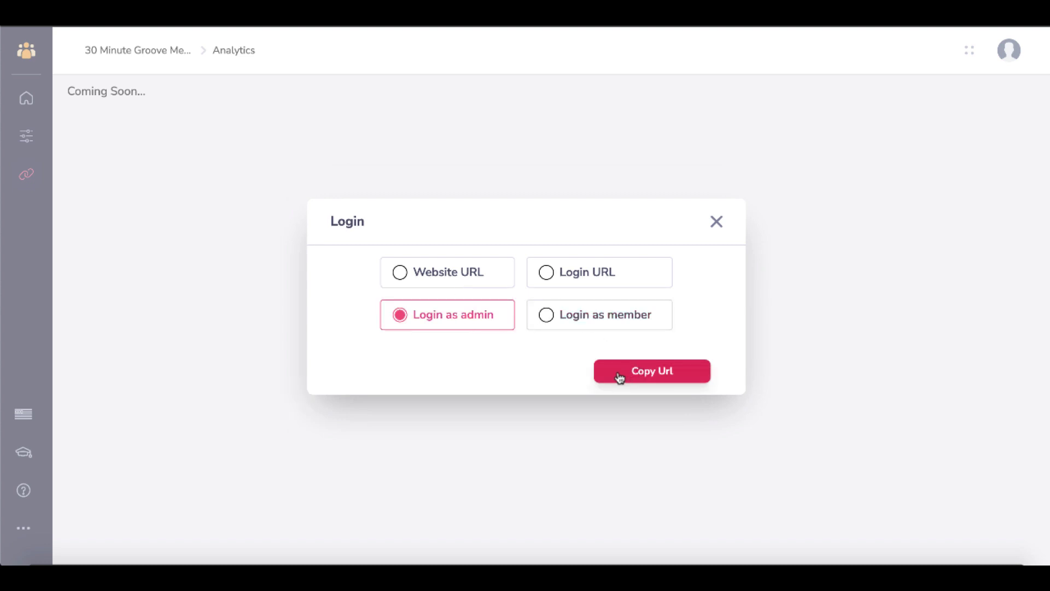
left_click(547, 273)
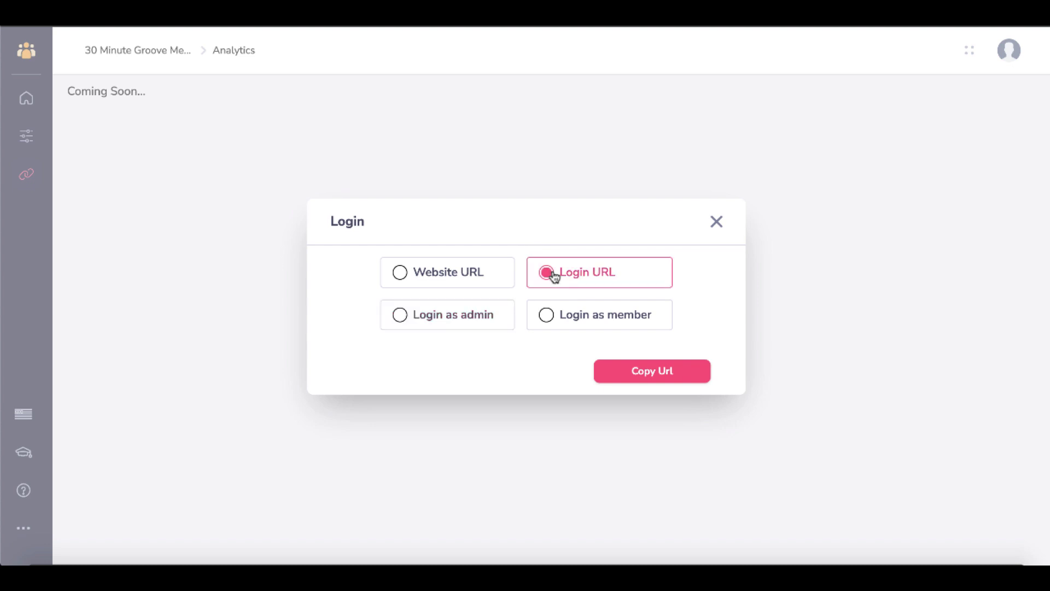
left_click(618, 376)
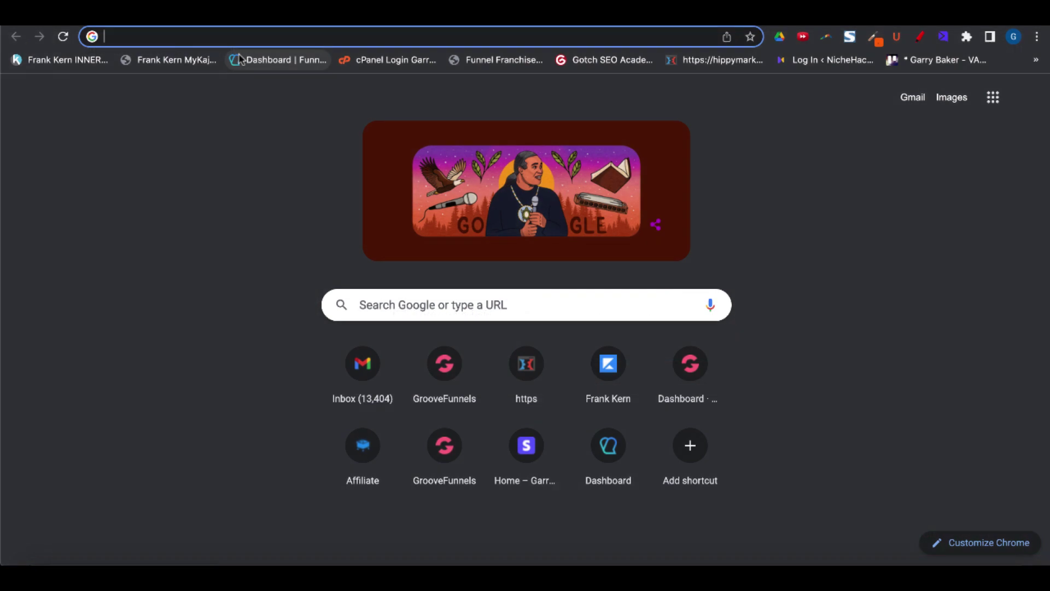
- Paste the copied login URL into a new Chrome tab and load it
key("ctrl+v")
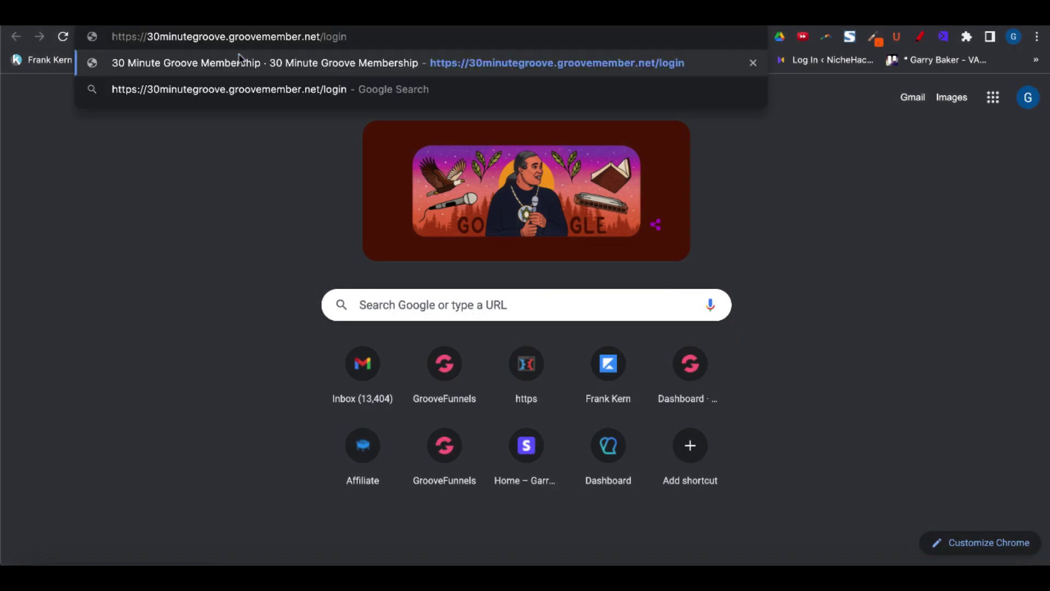
key("Return")
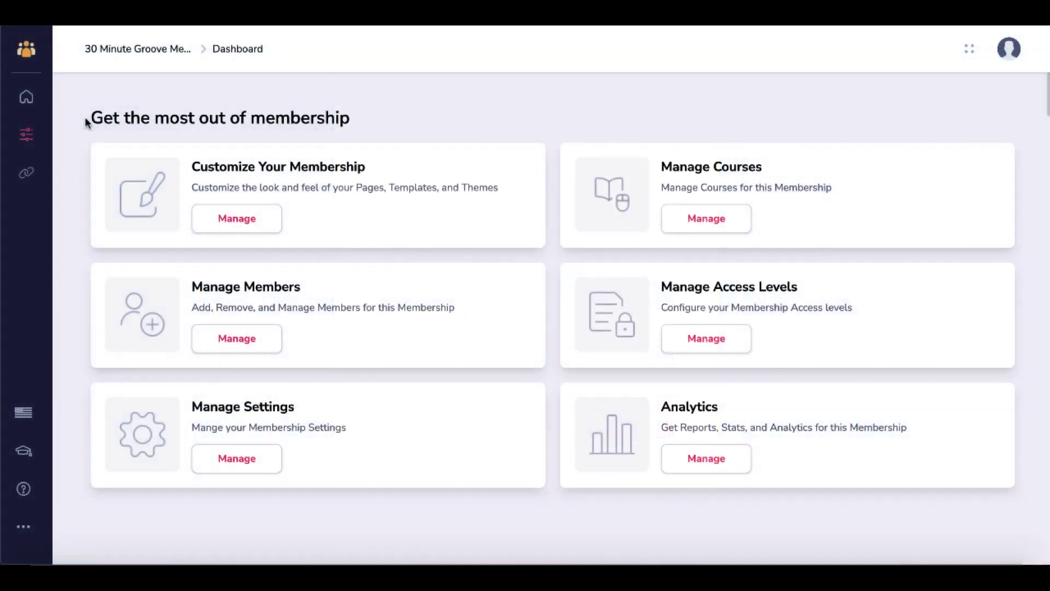
- Go through the GrooveMember Dashboard's Quick Links to Portals and start a new portal
left_click(27, 96)
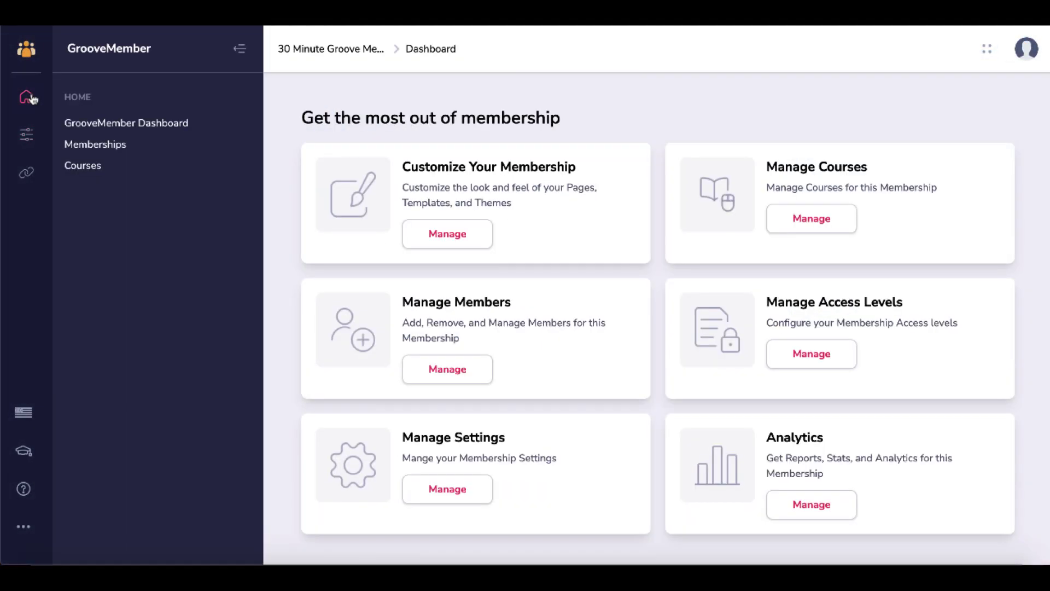
left_click(111, 125)
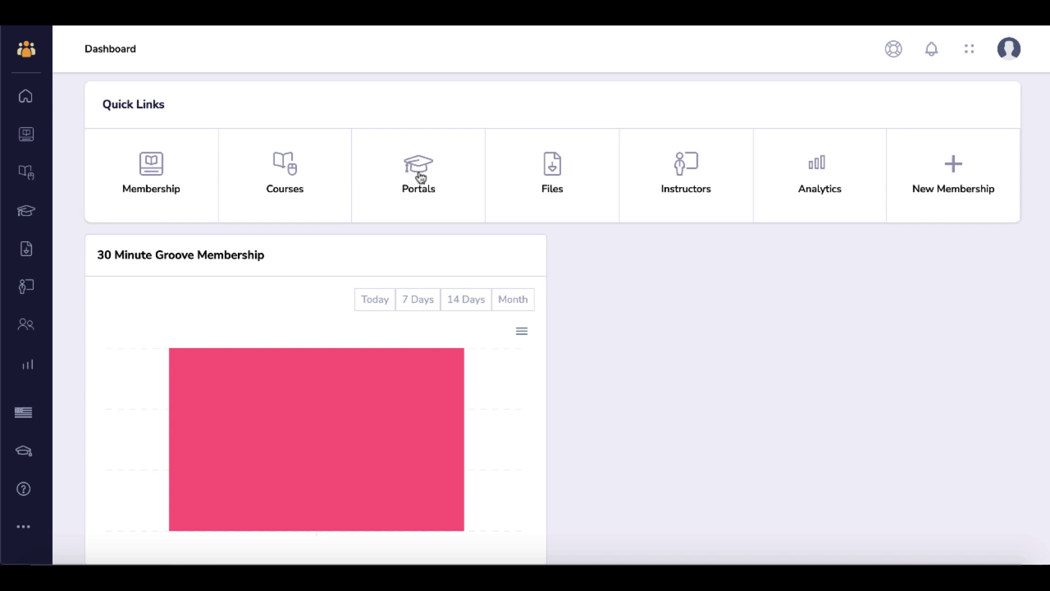
left_click(420, 176)
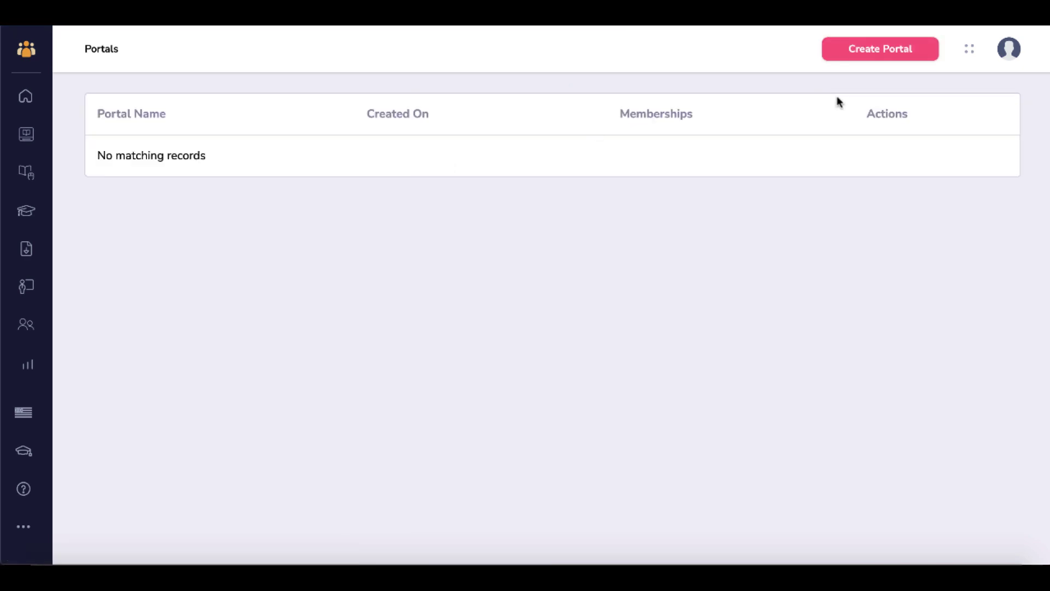
left_click(861, 52)
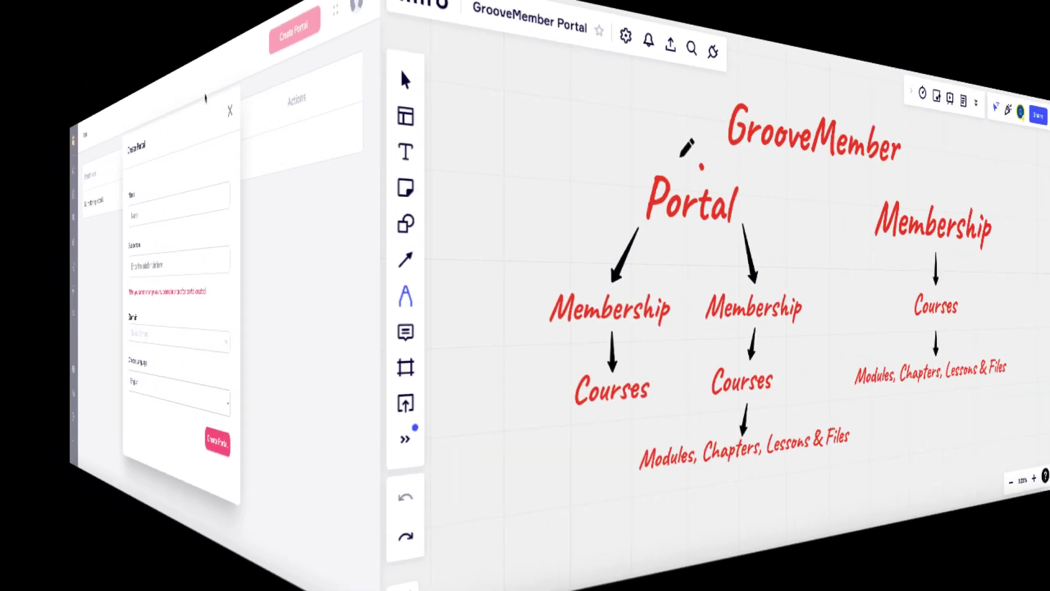
- Circle 'Portal' and underline both Membership labels and 'GrooveMember' on the Miro diagram
mouse_move(402, 189)
left_mouse_down()
mouse_move(441, 218)
mouse_move(389, 150)
mouse_move(363, 150)
left_mouse_up()
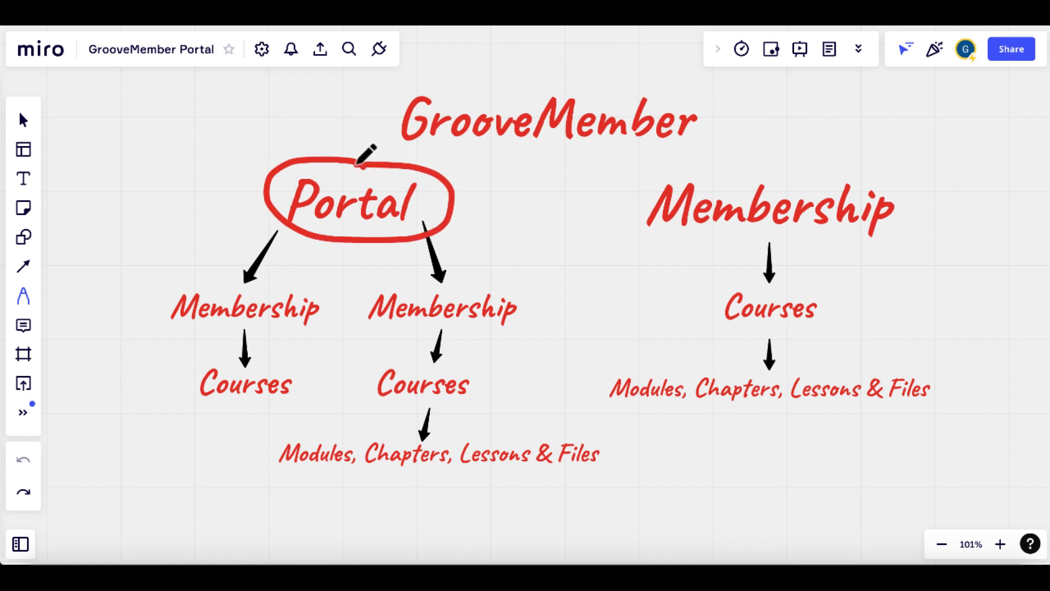
left_click_drag(189, 327, 281, 328)
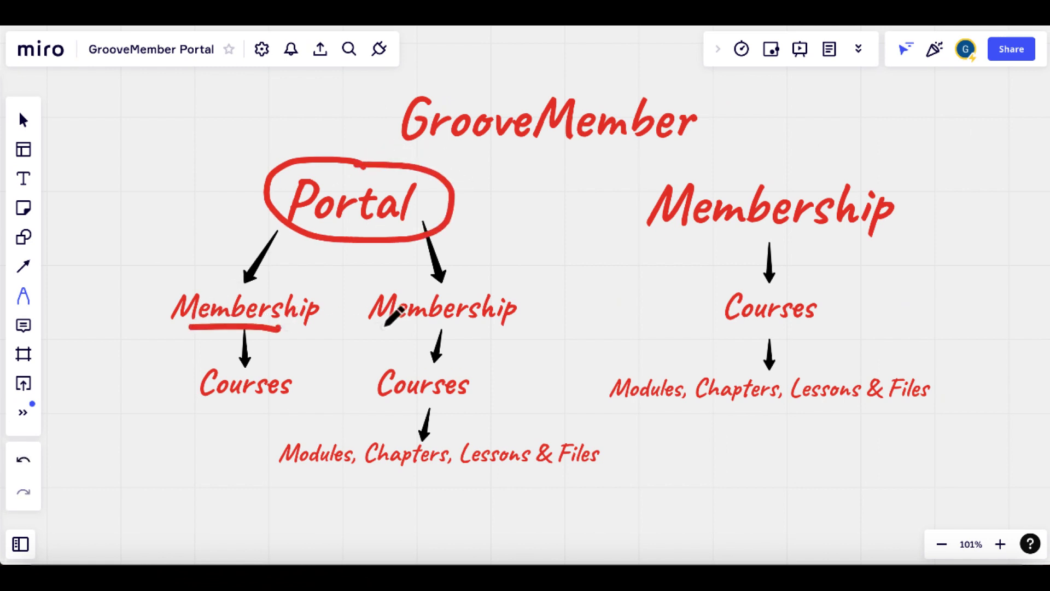
left_click_drag(381, 327, 495, 327)
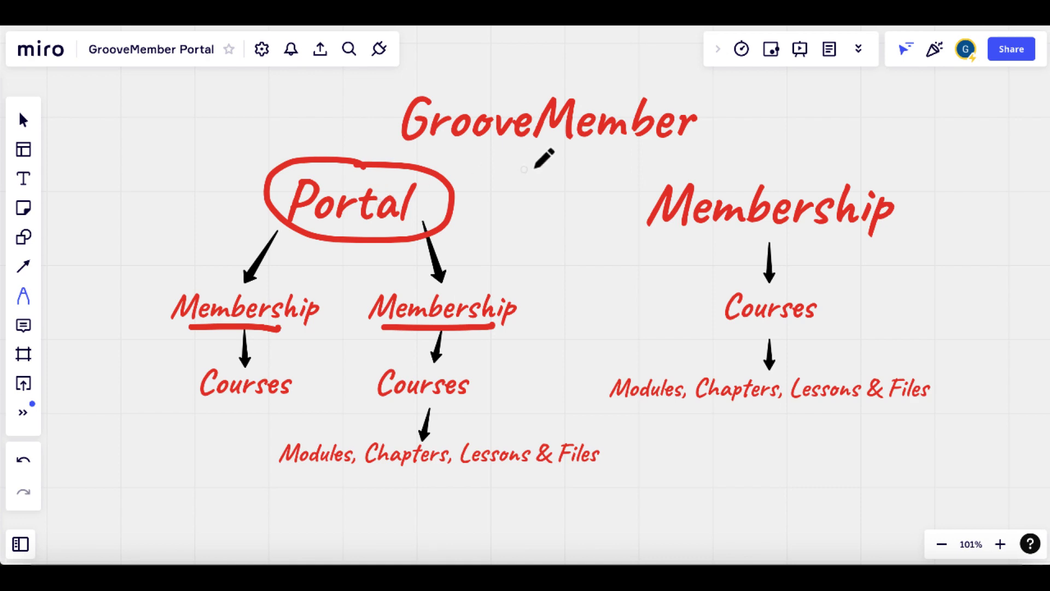
left_click_drag(481, 149, 619, 151)
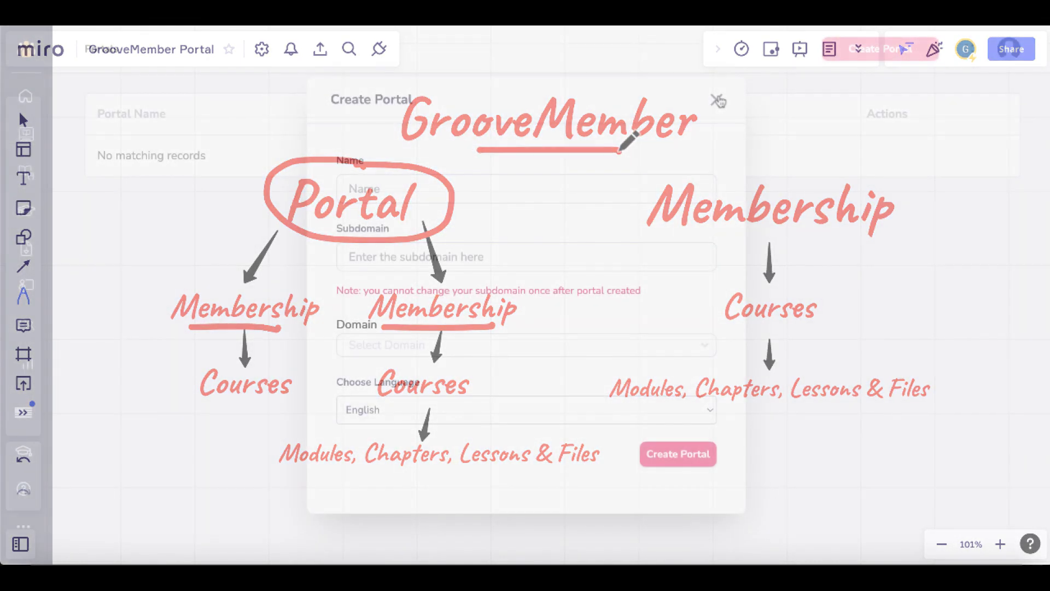
left_click(716, 100)
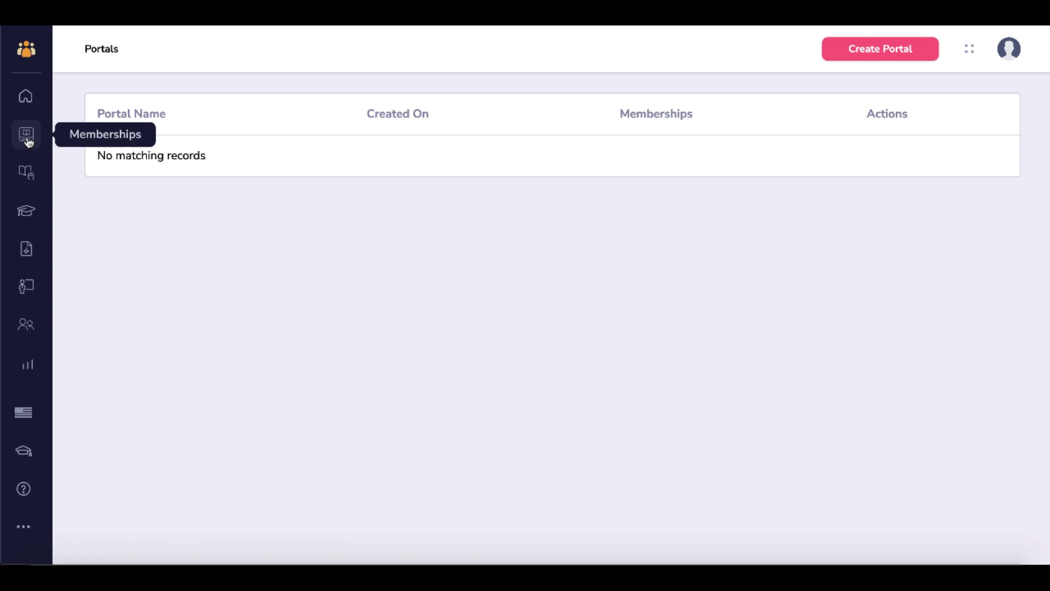
- Visit Memberships, Courses and Portals, ending on Files with the Affiliate Lingo Free Report
left_click(28, 138)
mouse_move(170, 252)
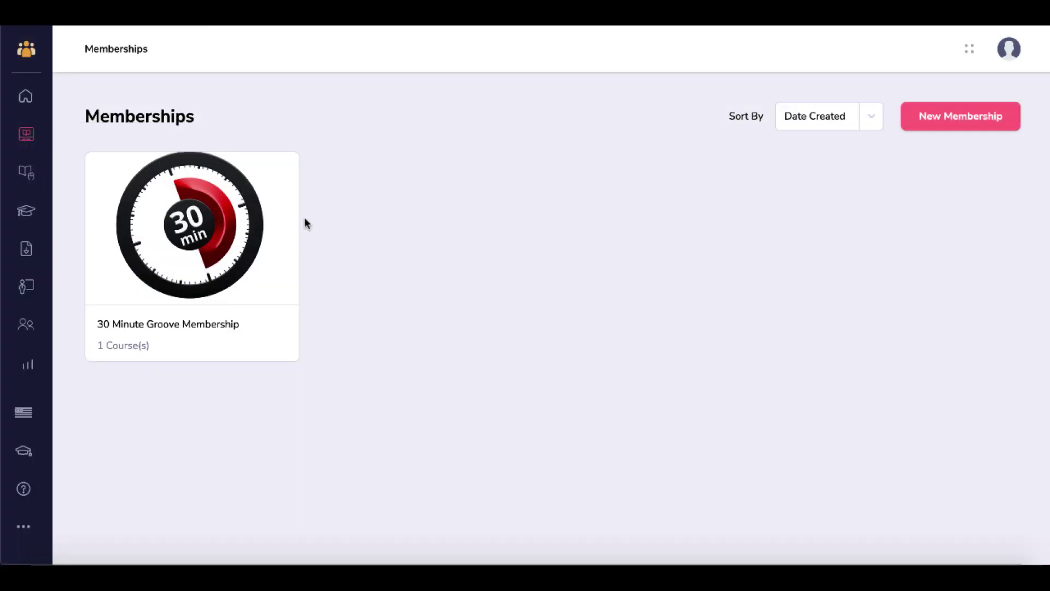
left_click(26, 174)
mouse_move(215, 289)
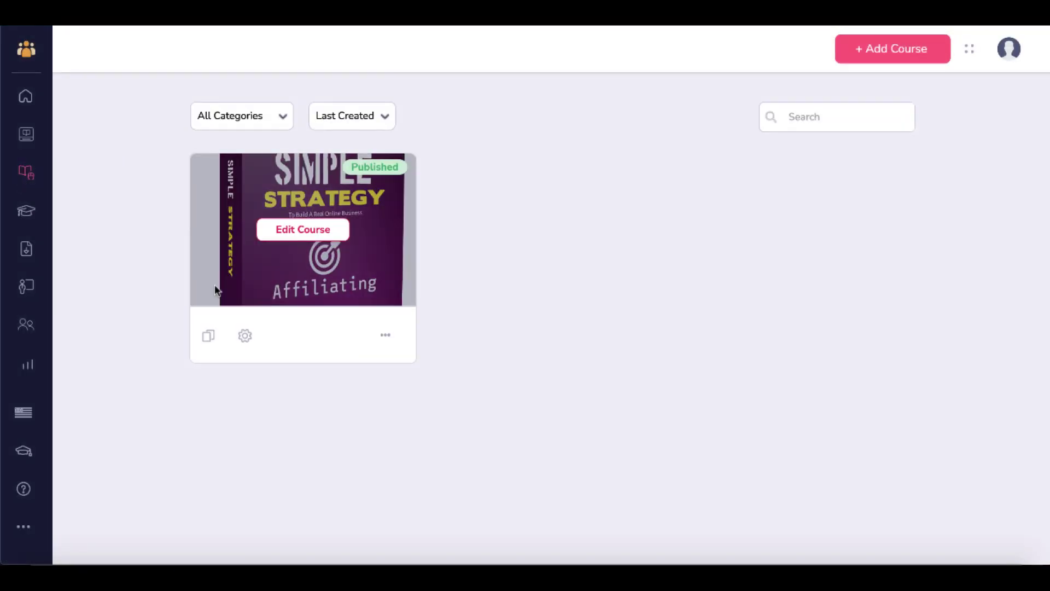
left_click(27, 214)
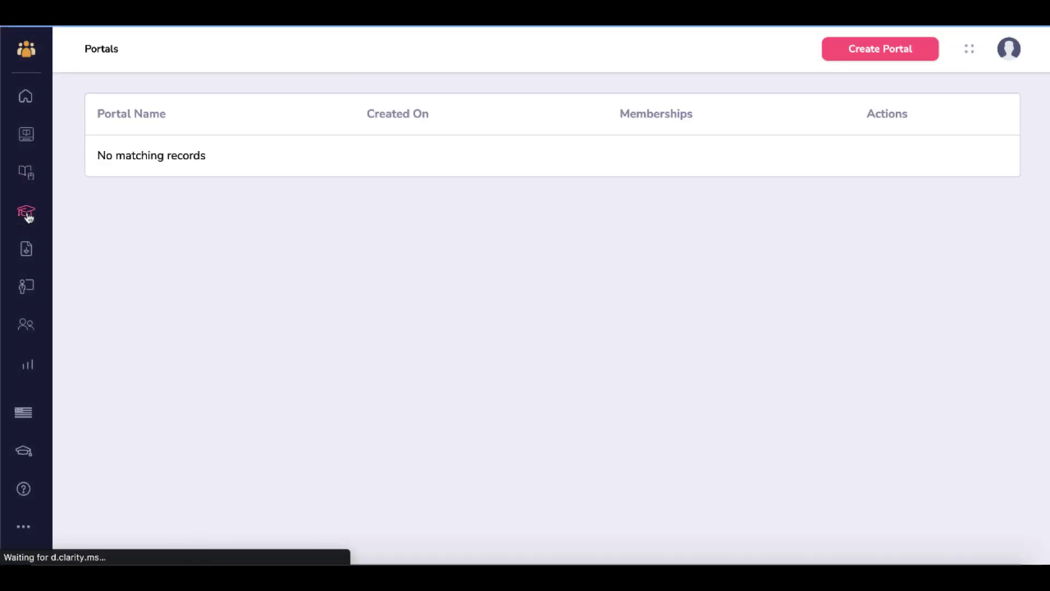
left_click(32, 256)
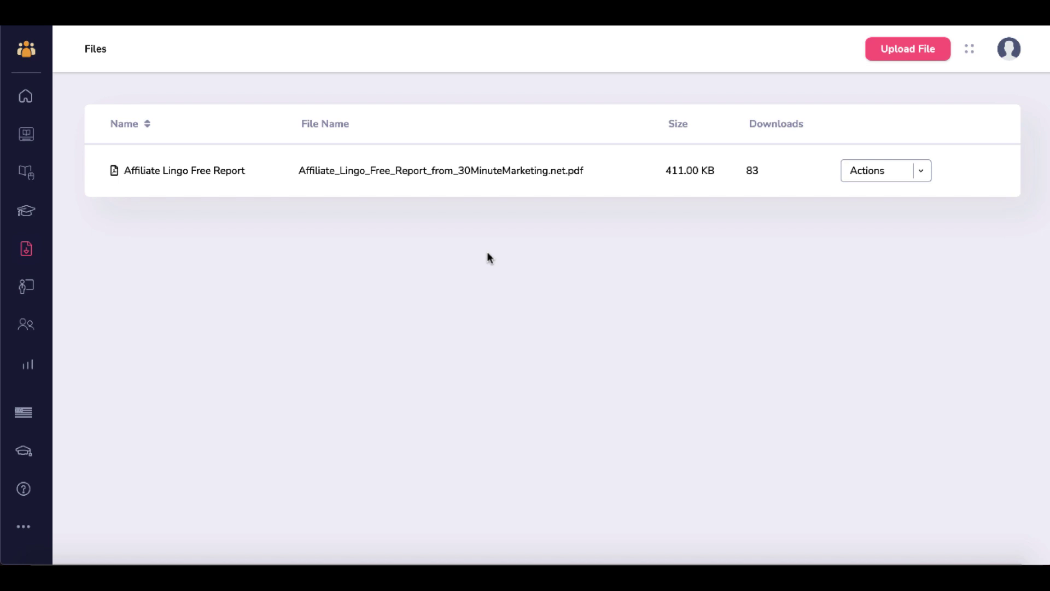
- Copy the Affiliate Lingo Free Report's secure file URL, then go to the Instructors page
left_click(920, 174)
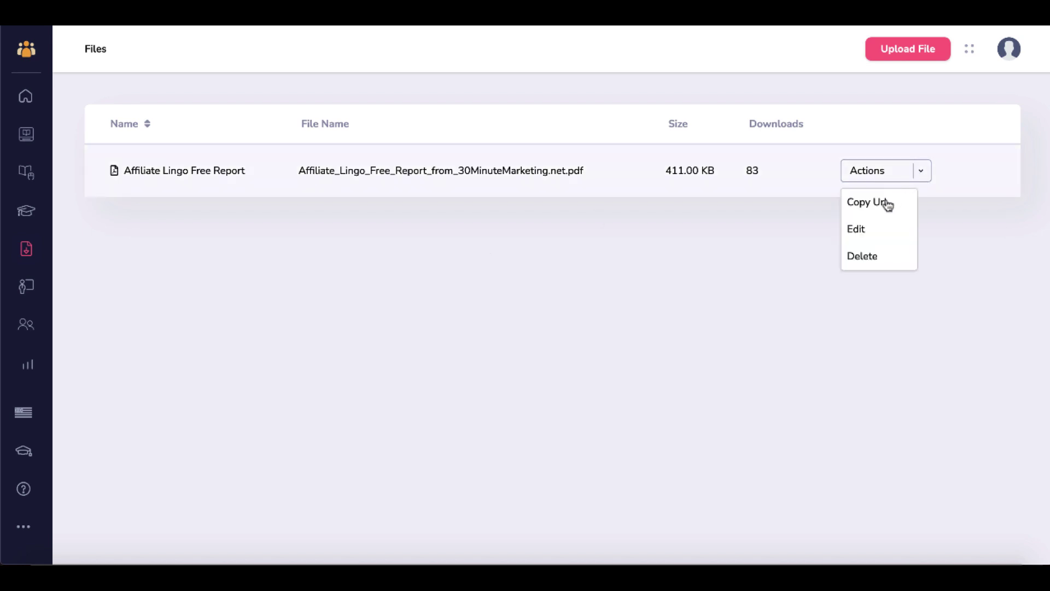
left_click(887, 204)
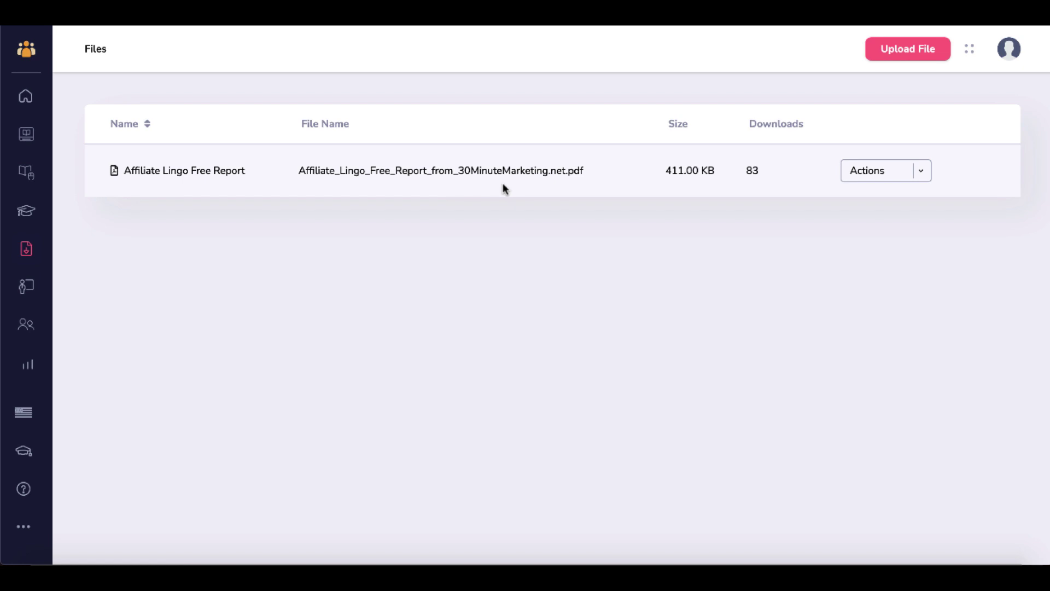
left_click(26, 286)
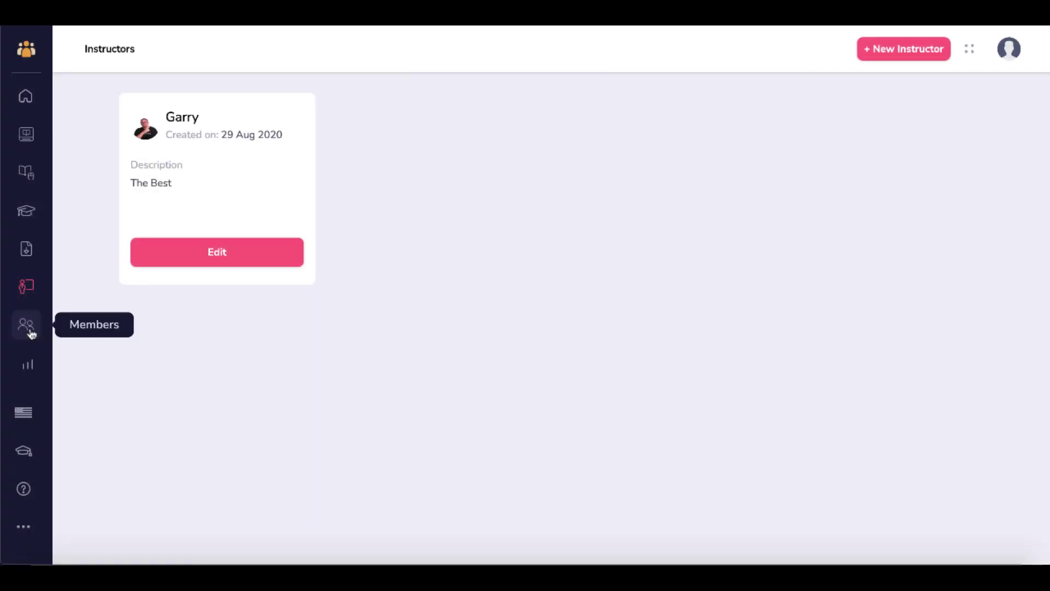
- Move from the Members section to the Analytics page showing only 'Coming Soon....'
left_click(32, 332)
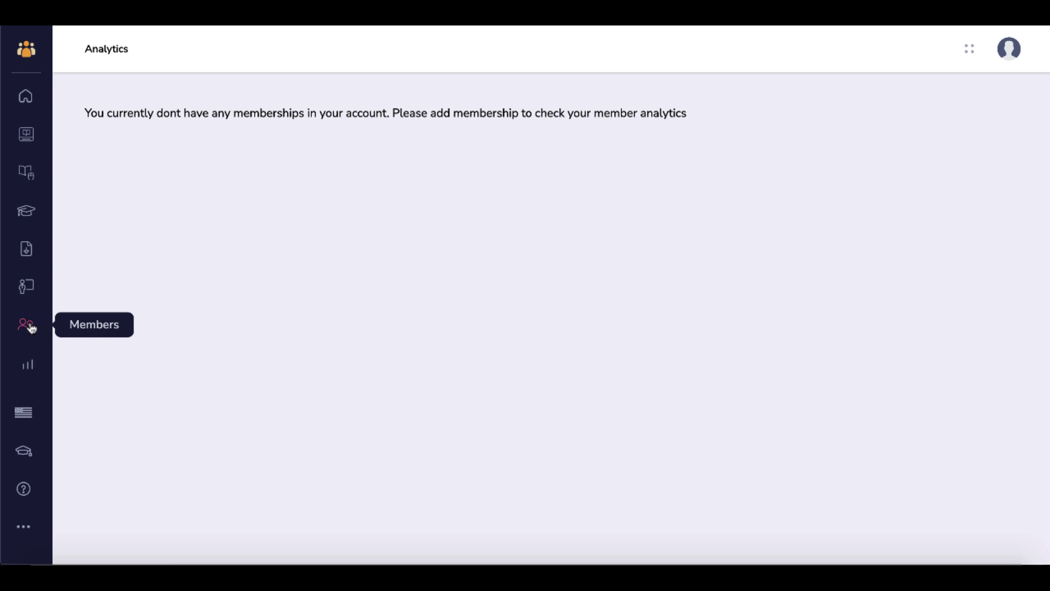
left_click(28, 364)
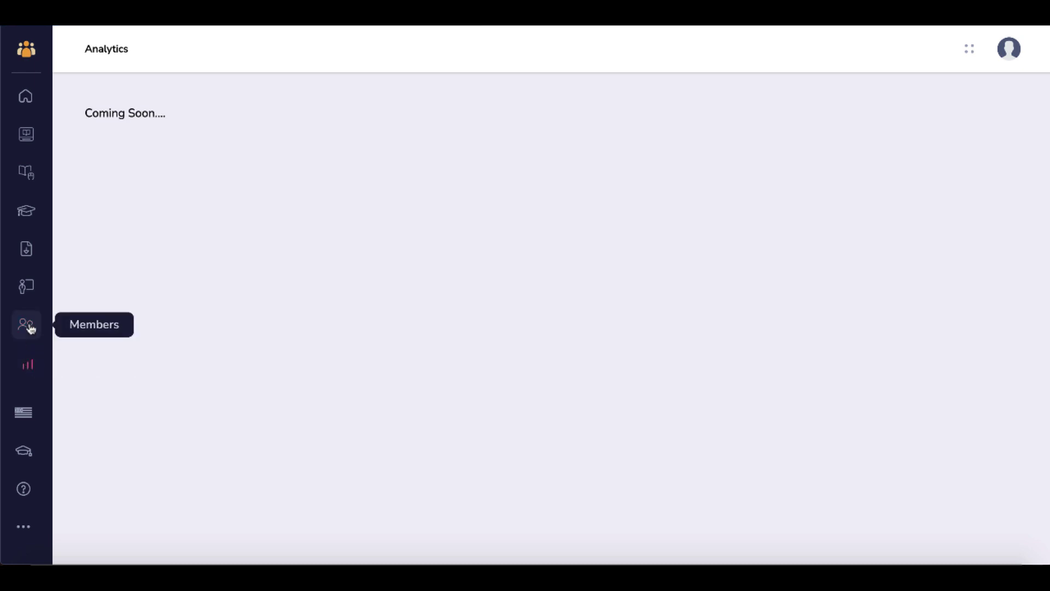